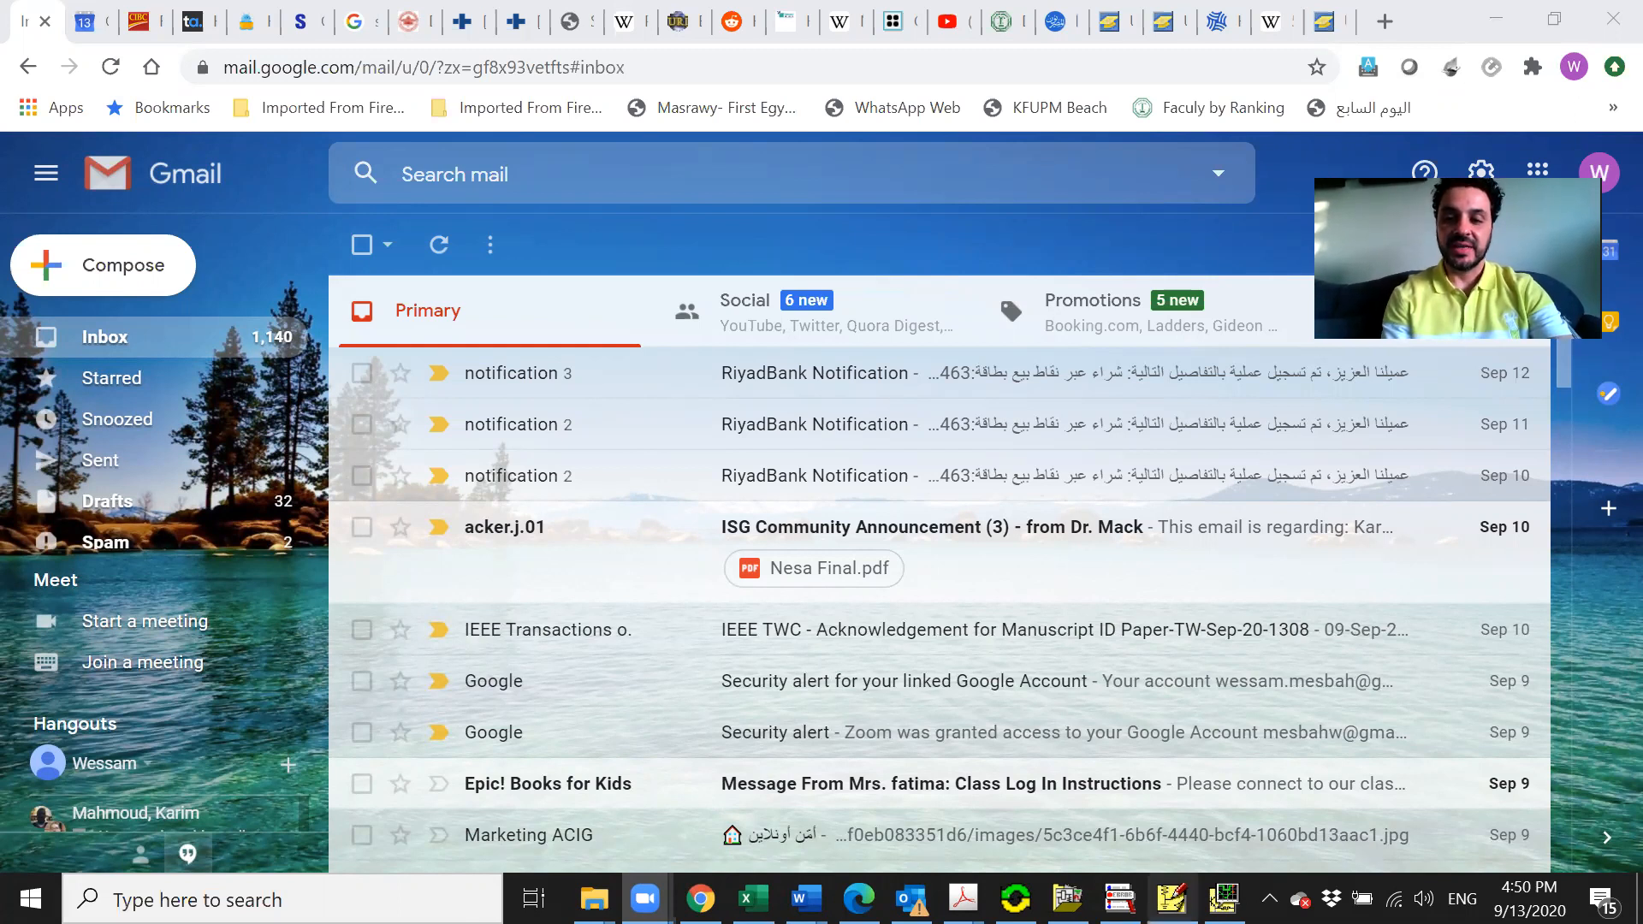
Switch to PSpice Schematics and delete the pulse voltage source from the circuit's left branch
{"action": "left_click", "coordinate": [1171, 899]}
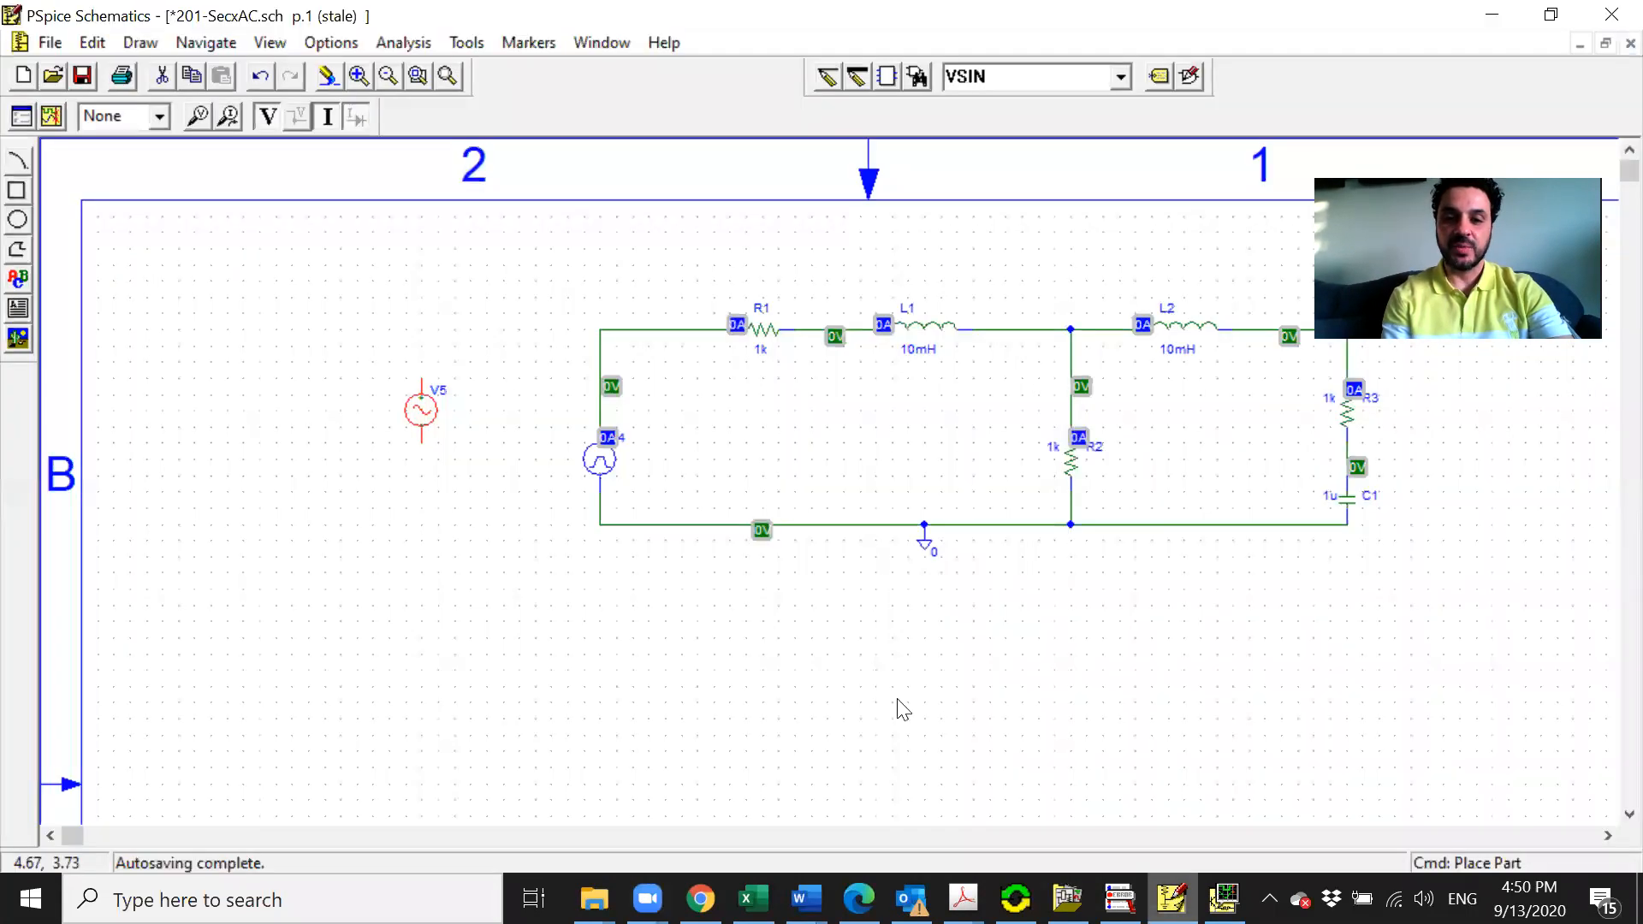
{"action": "left_click", "coordinate": [603, 471]}
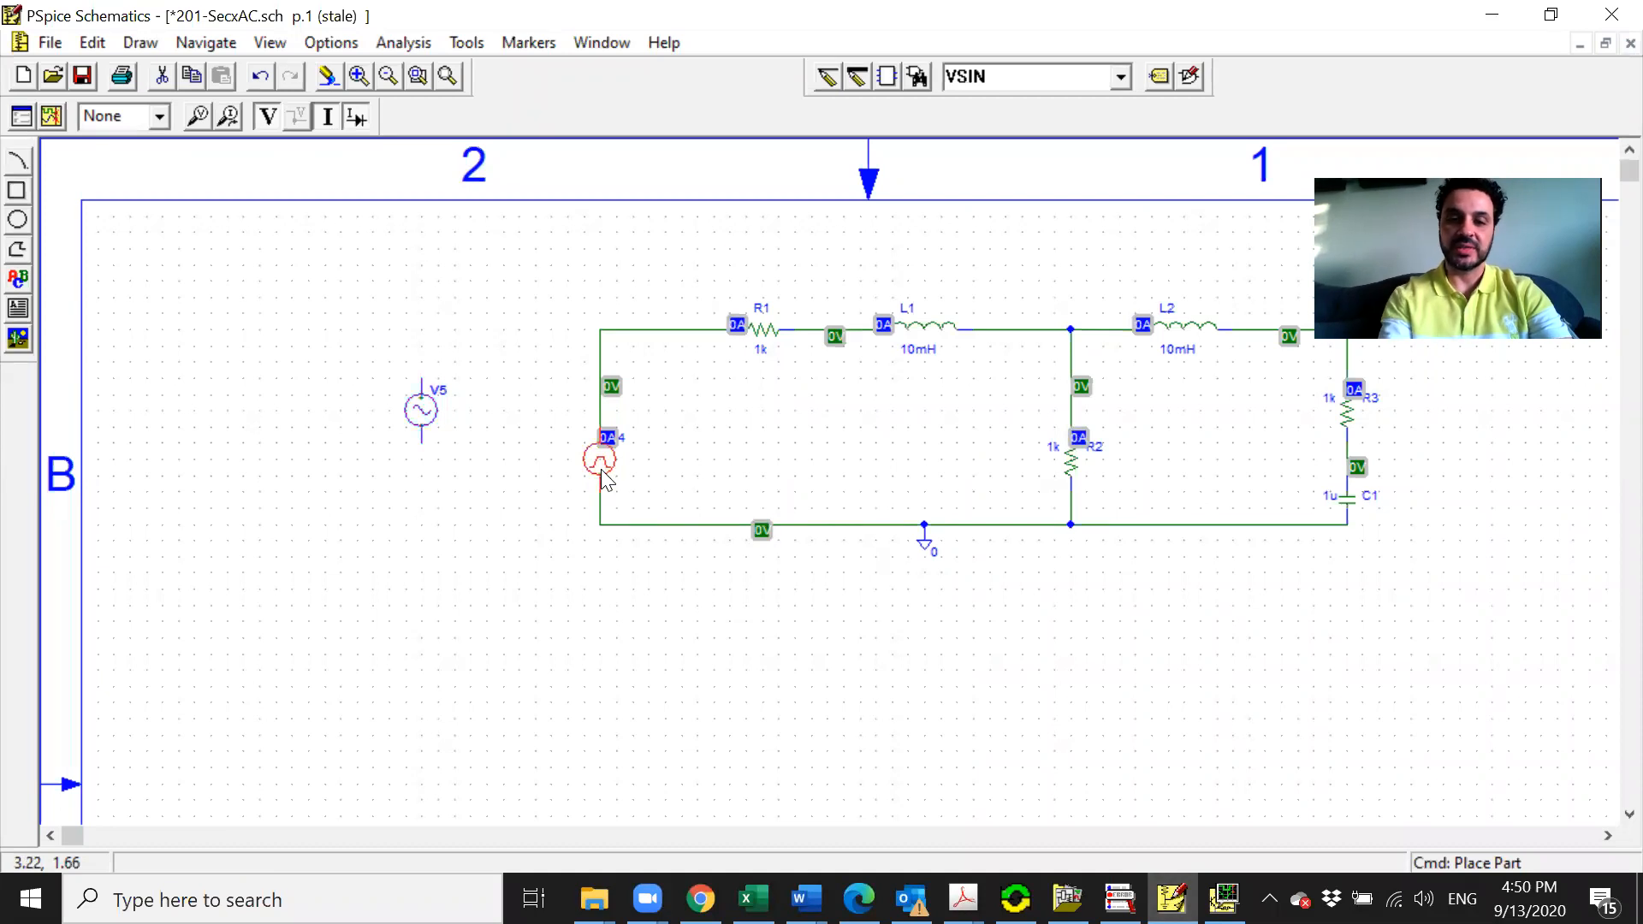
{"action": "key", "text": "Delete"}
Move the loose sinusoidal source V5 into the gap in the circuit's left branch
{"action": "left_click_drag", "start_coordinate": [442, 414], "coordinate": [525, 457]}
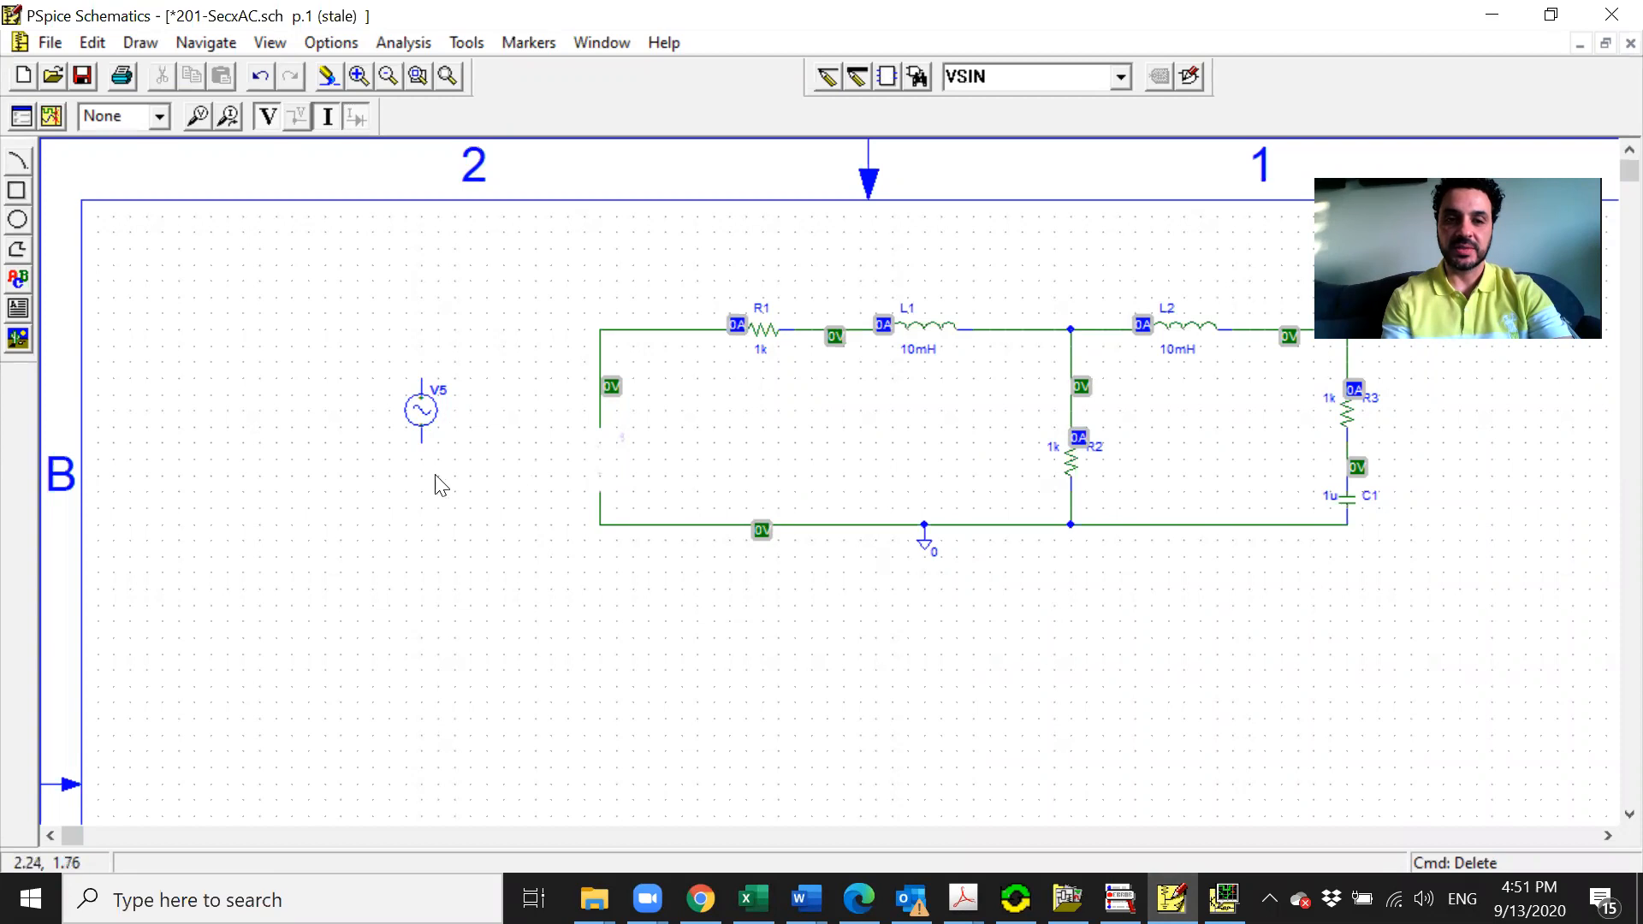
{"action": "left_click_drag", "start_coordinate": [431, 413], "coordinate": [500, 457]}
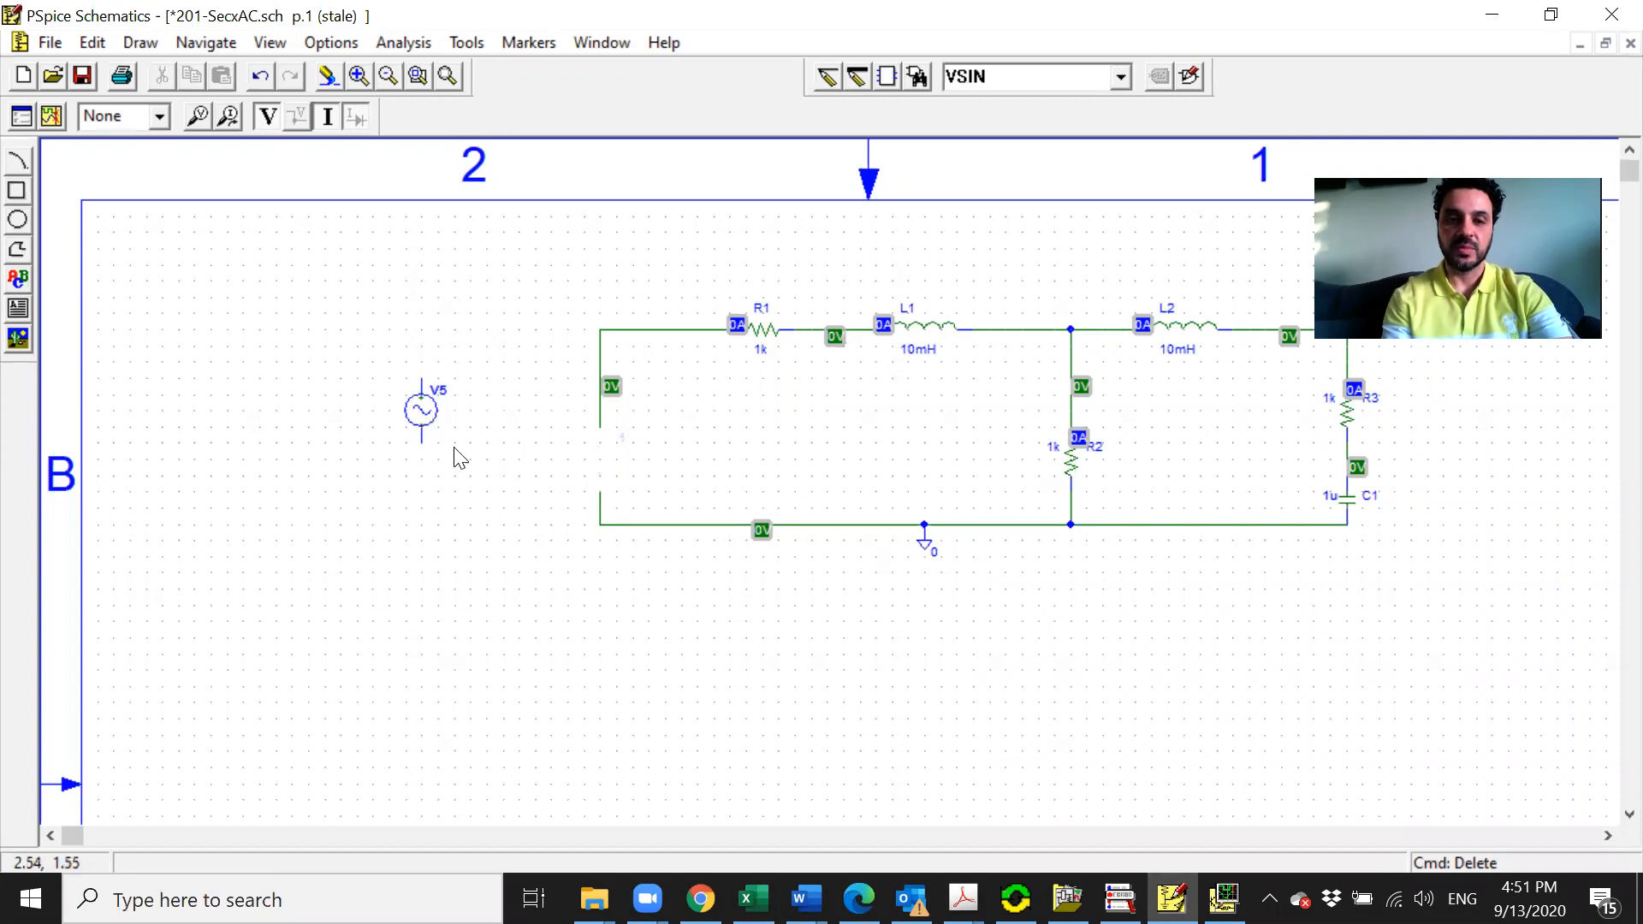
{"action": "left_click", "coordinate": [421, 413]}
{"action": "left_click_drag", "start_coordinate": [420, 411], "coordinate": [597, 456]}
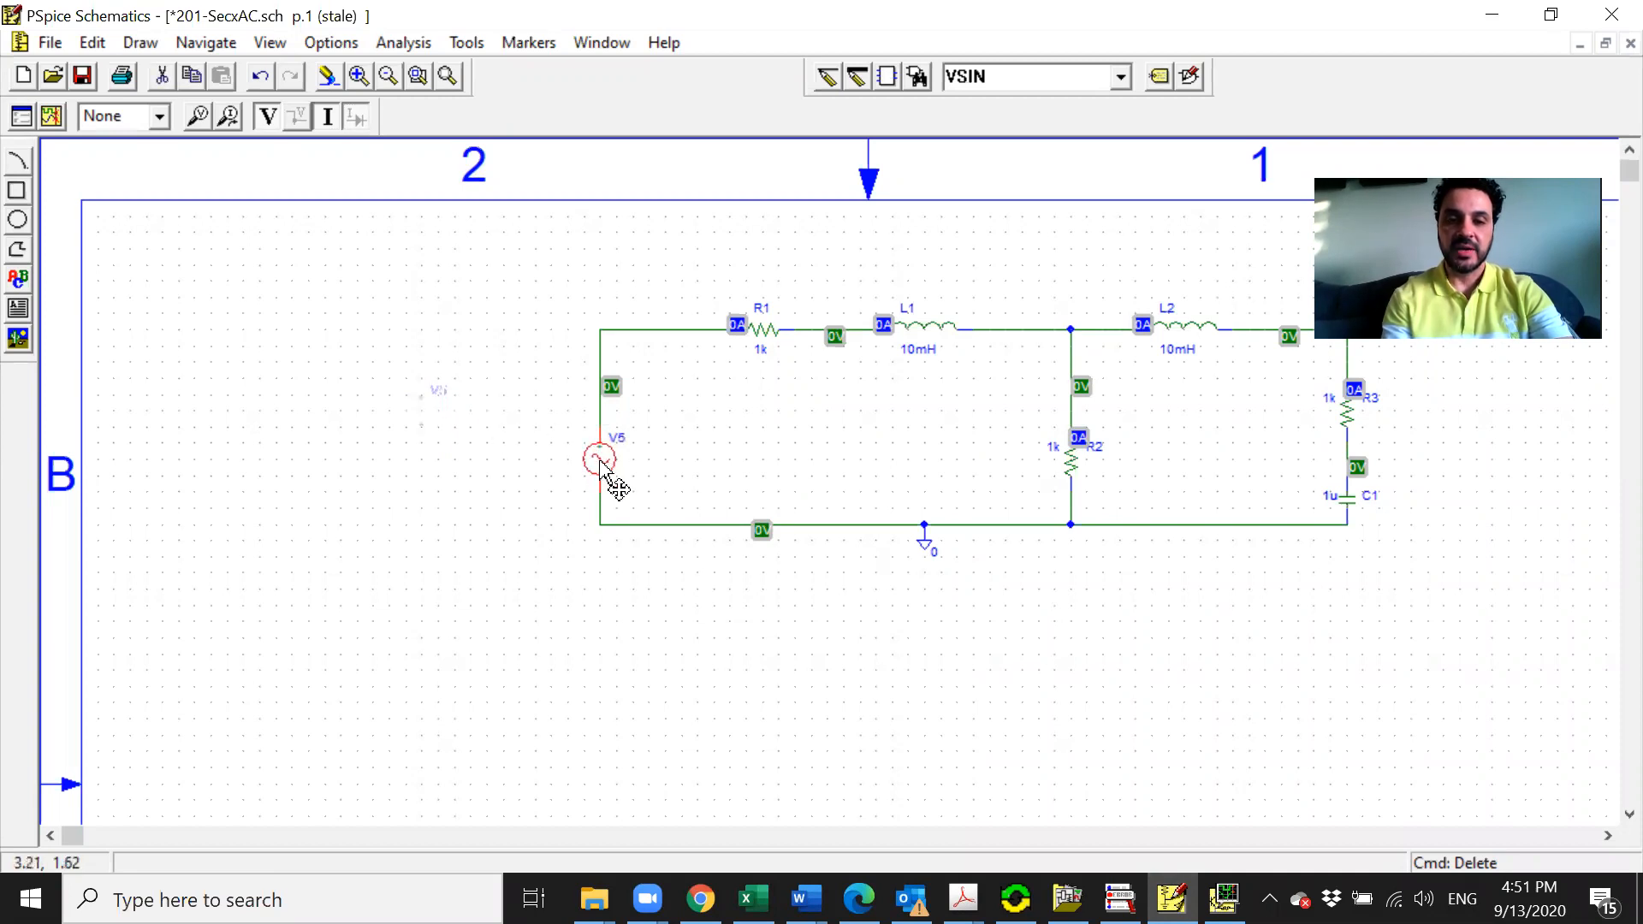
Set source V5's attributes to VOFF 0, VAMPL 5 and FREQ 1k
{"action": "double_click", "coordinate": [598, 459]}
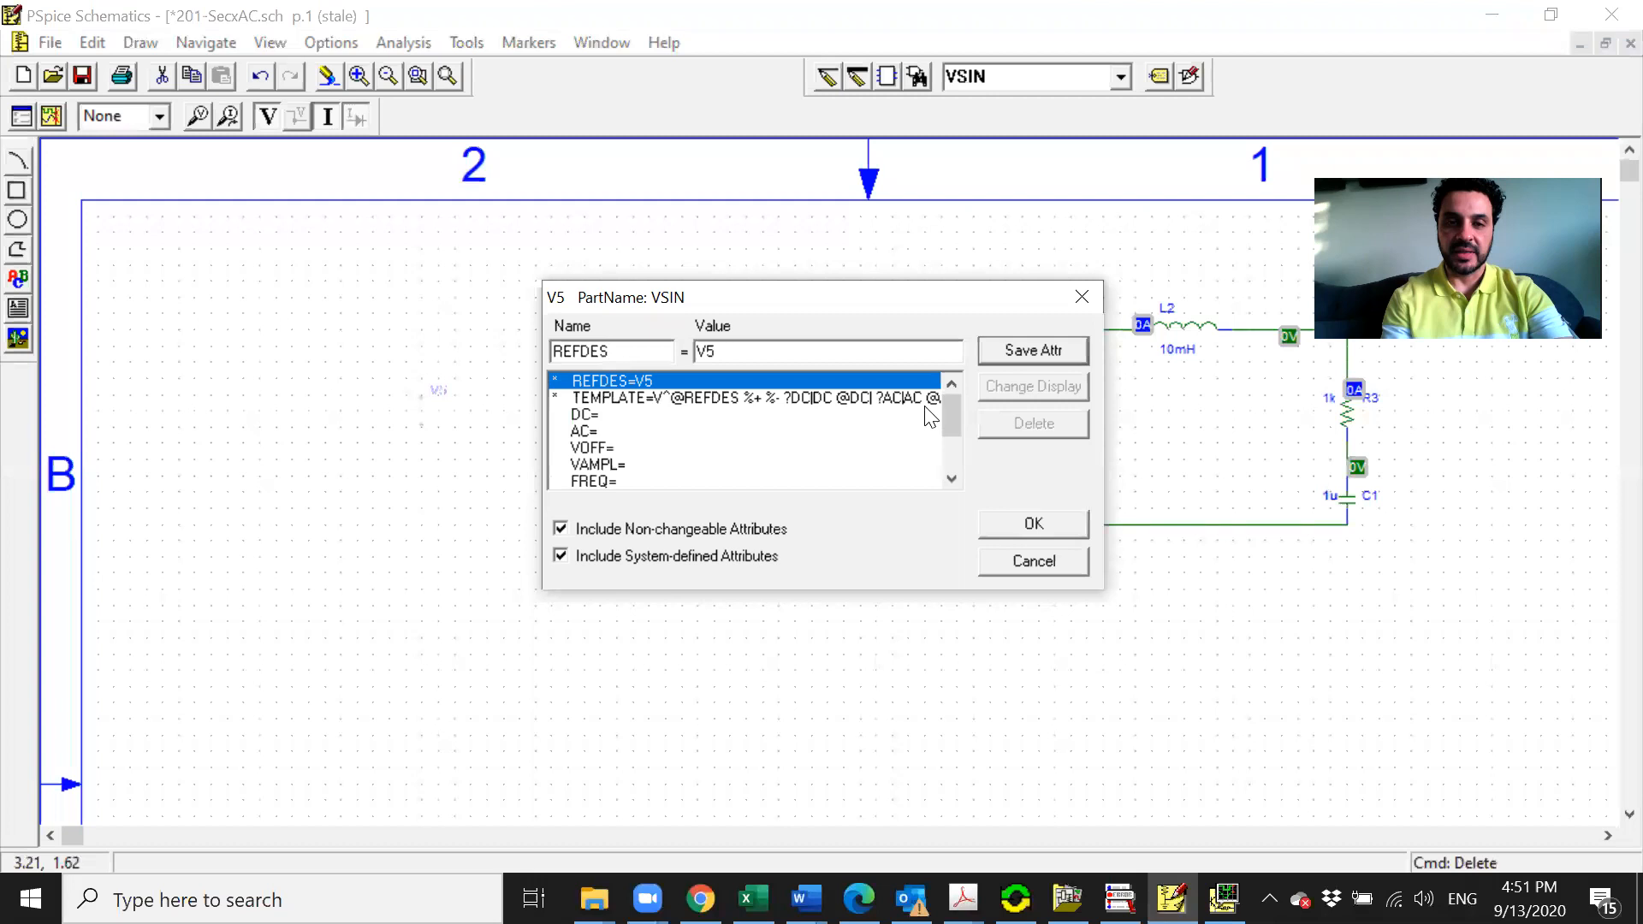
{"action": "left_click", "coordinate": [613, 446]}
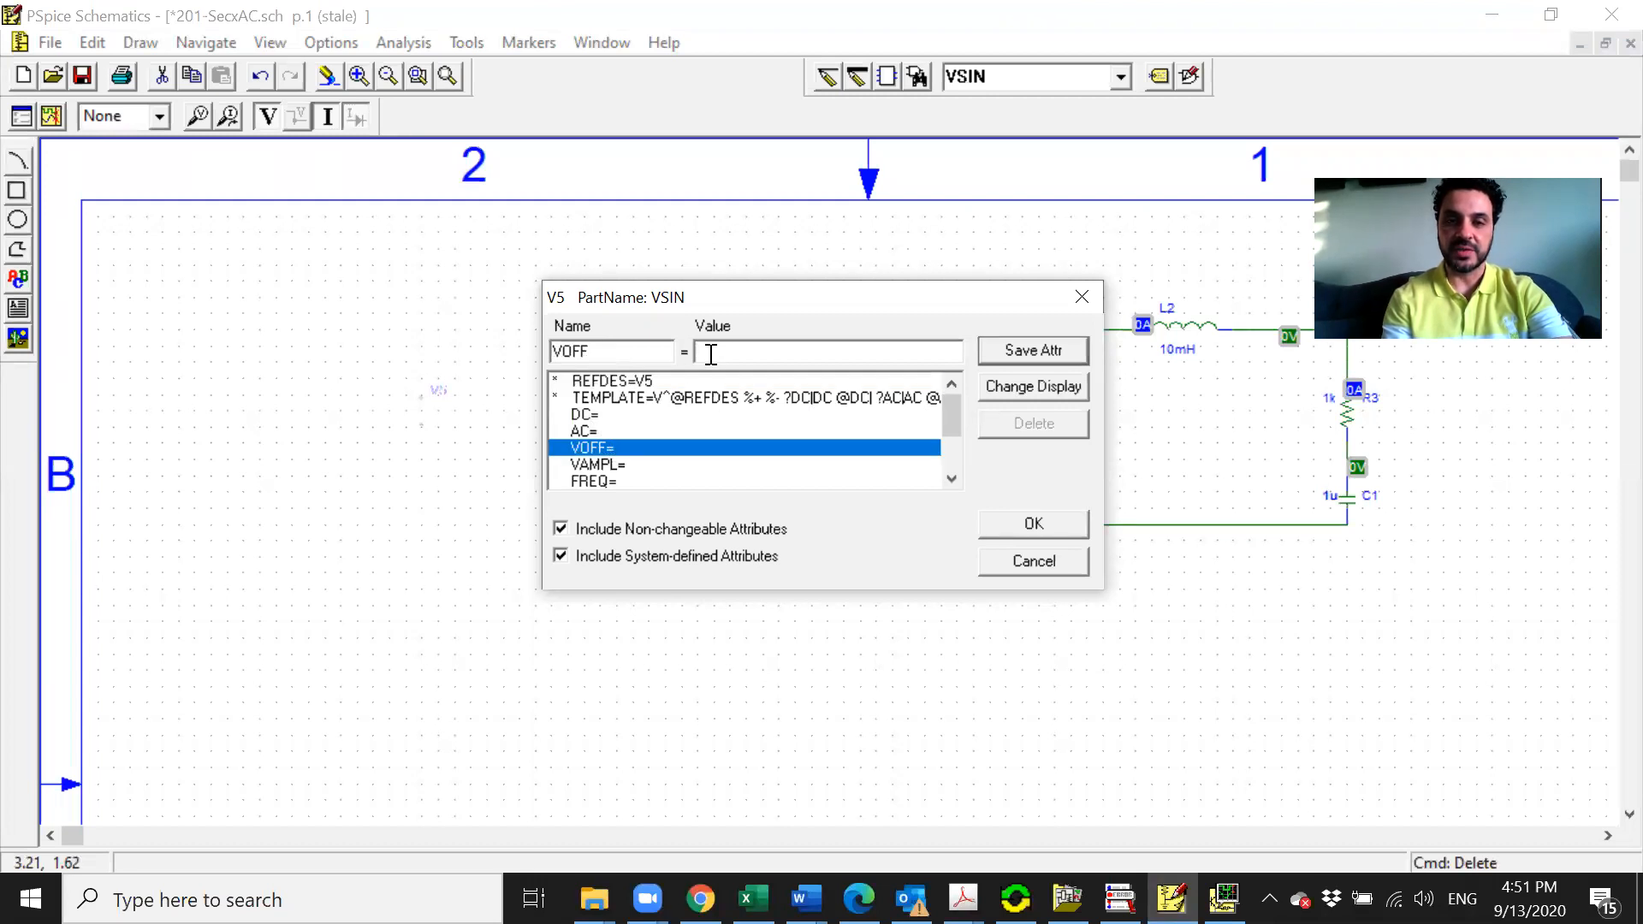
{"action": "type", "text": "0"}
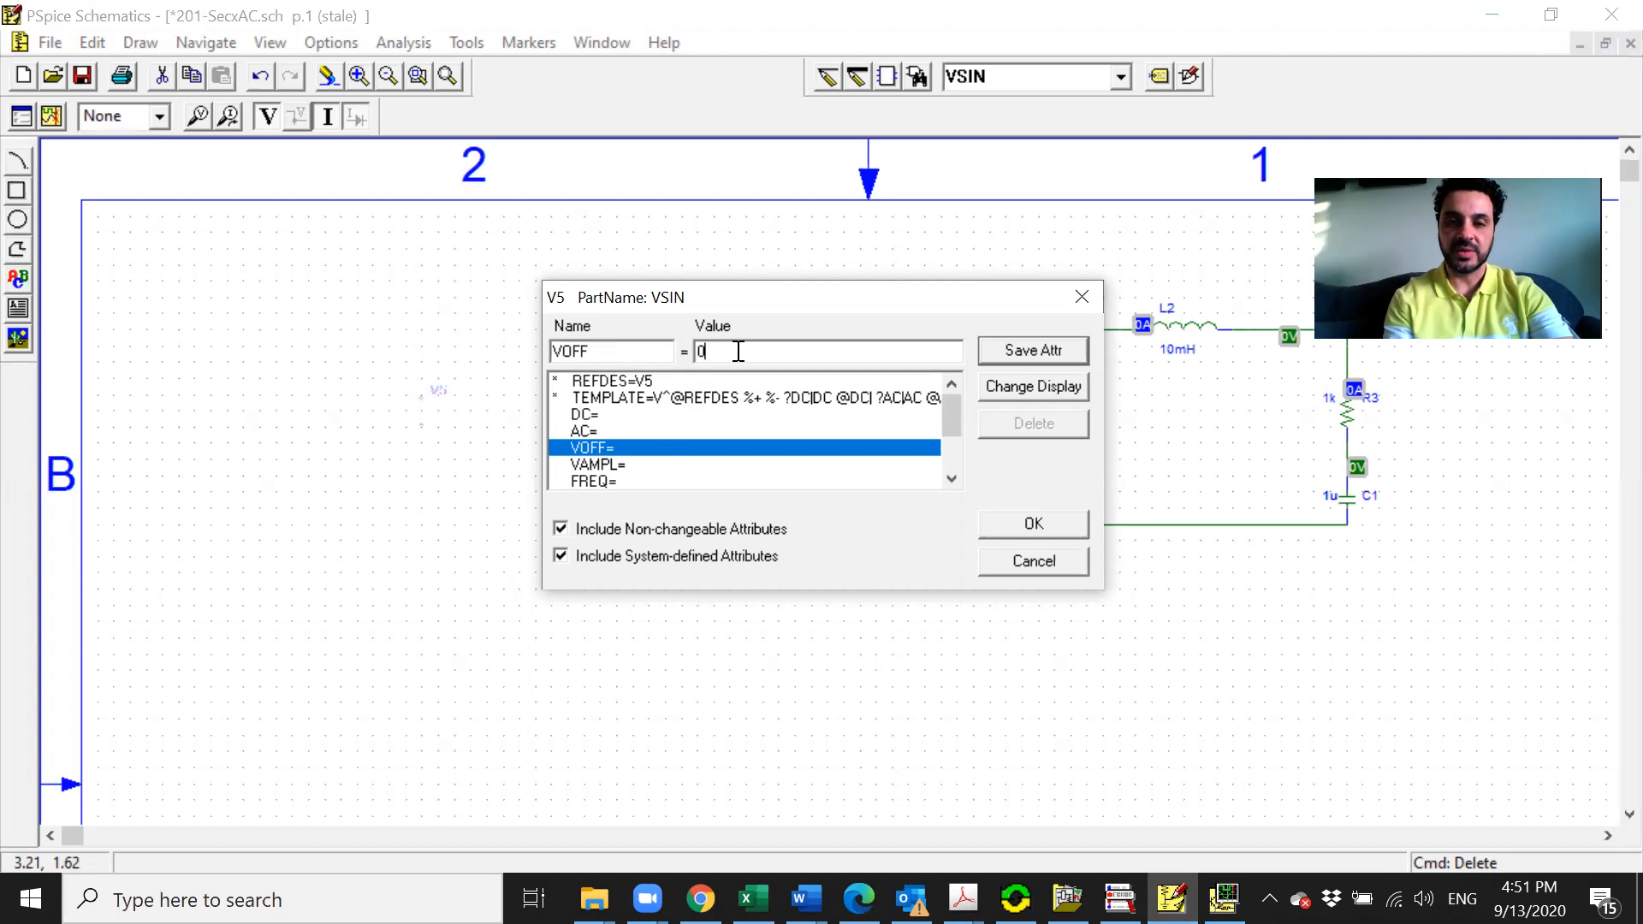
{"action": "left_click", "coordinate": [634, 464]}
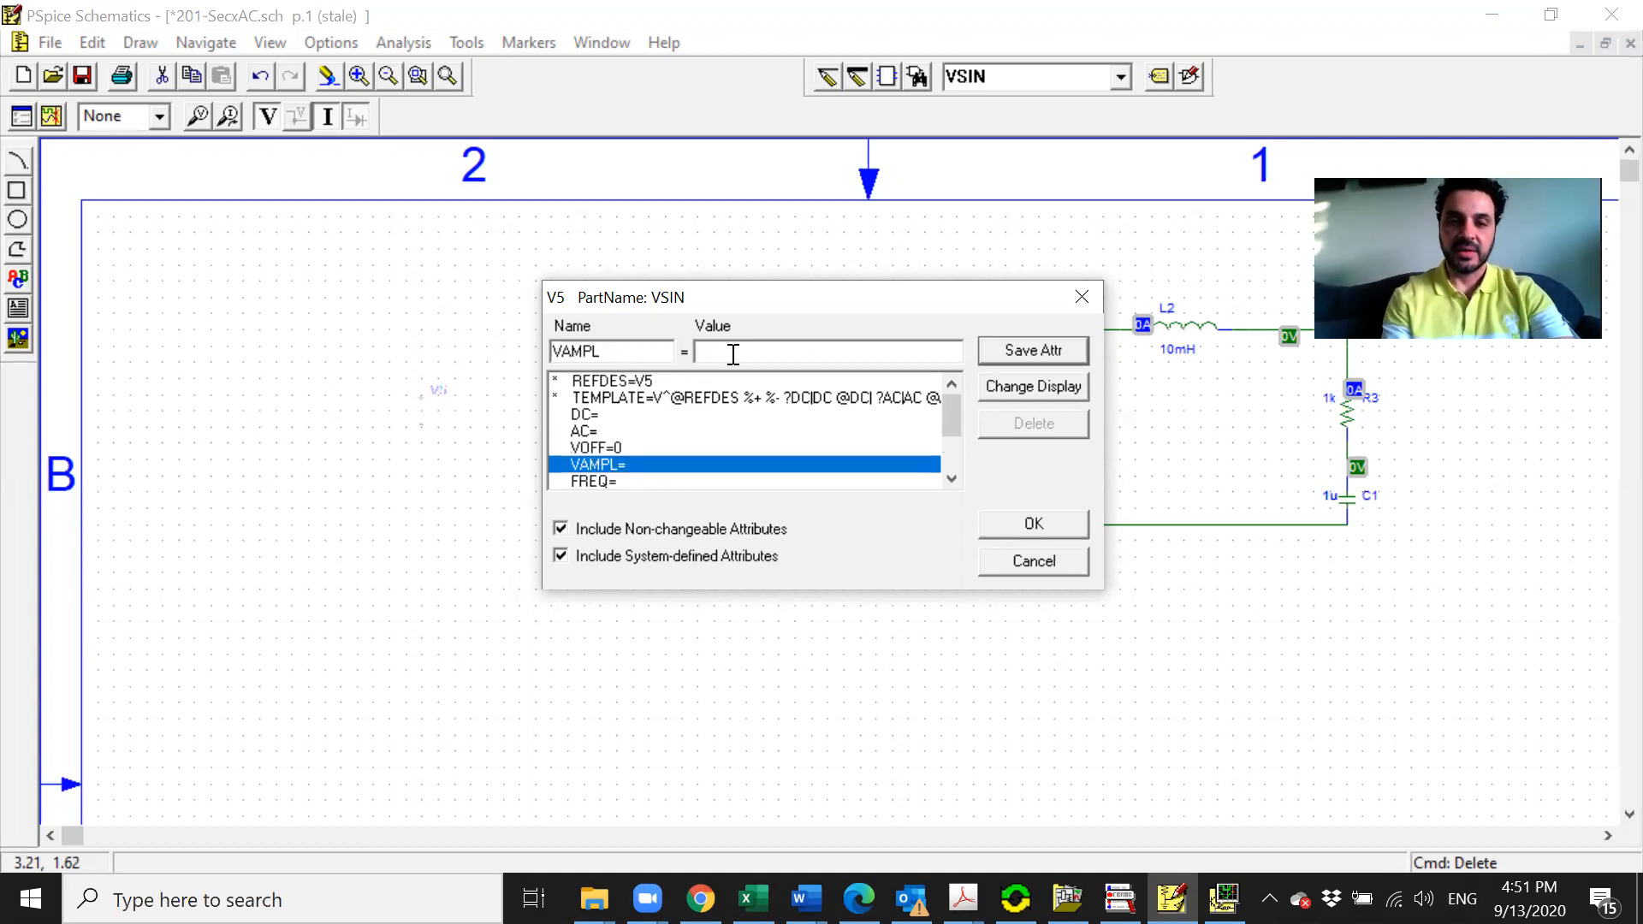
{"action": "type", "text": "5"}
{"action": "left_click", "coordinate": [1051, 349]}
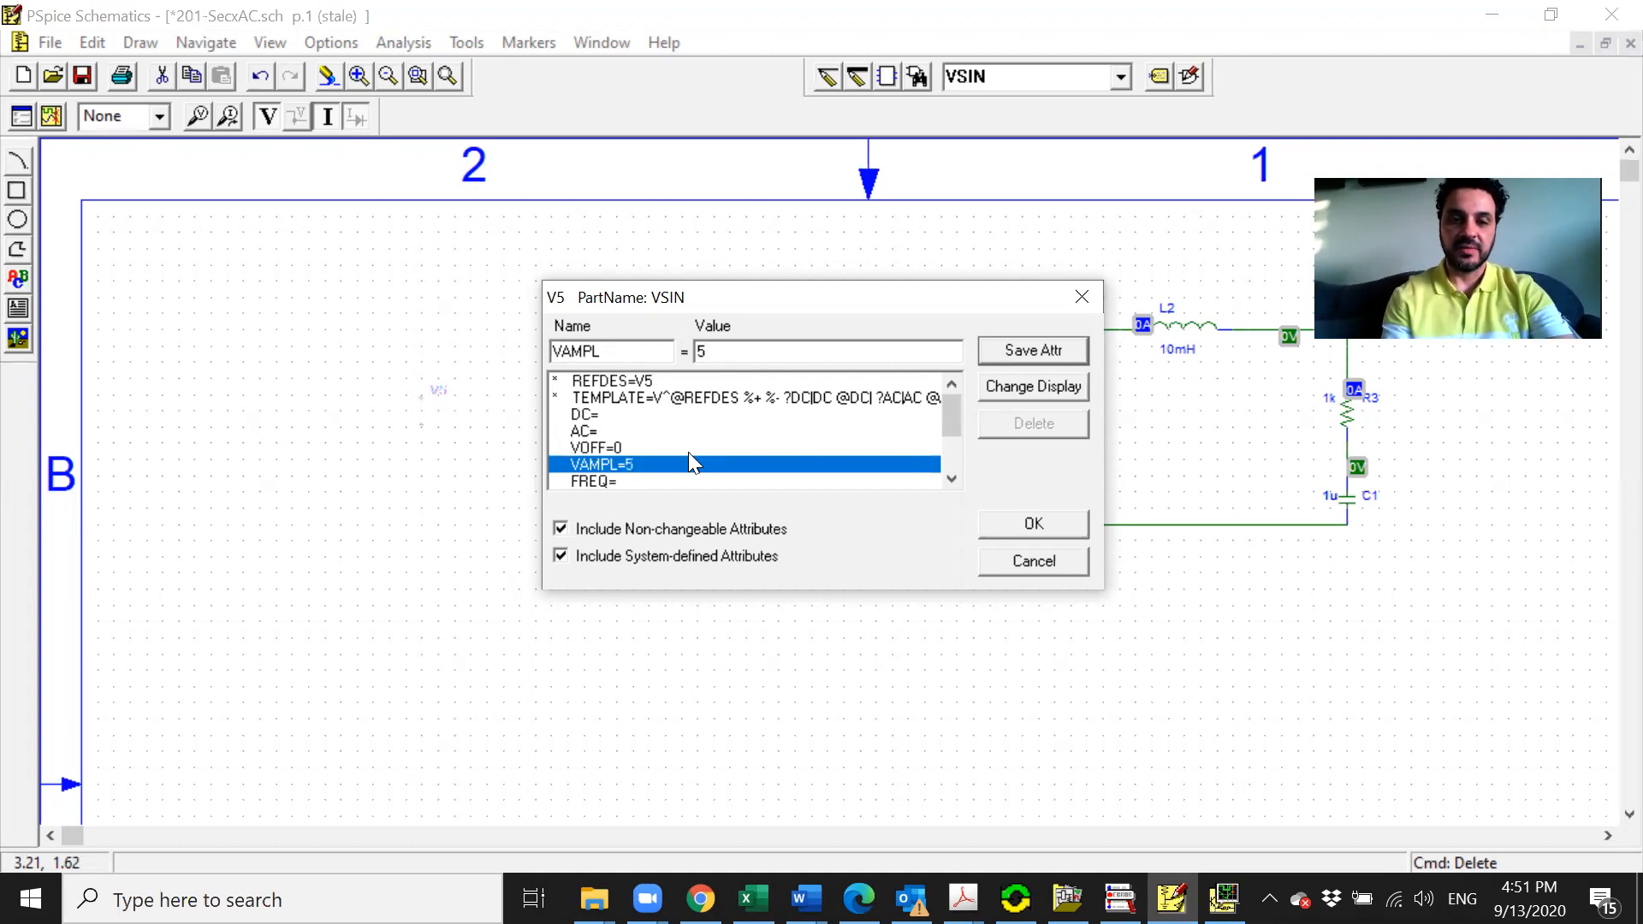
{"action": "left_click", "coordinate": [665, 480]}
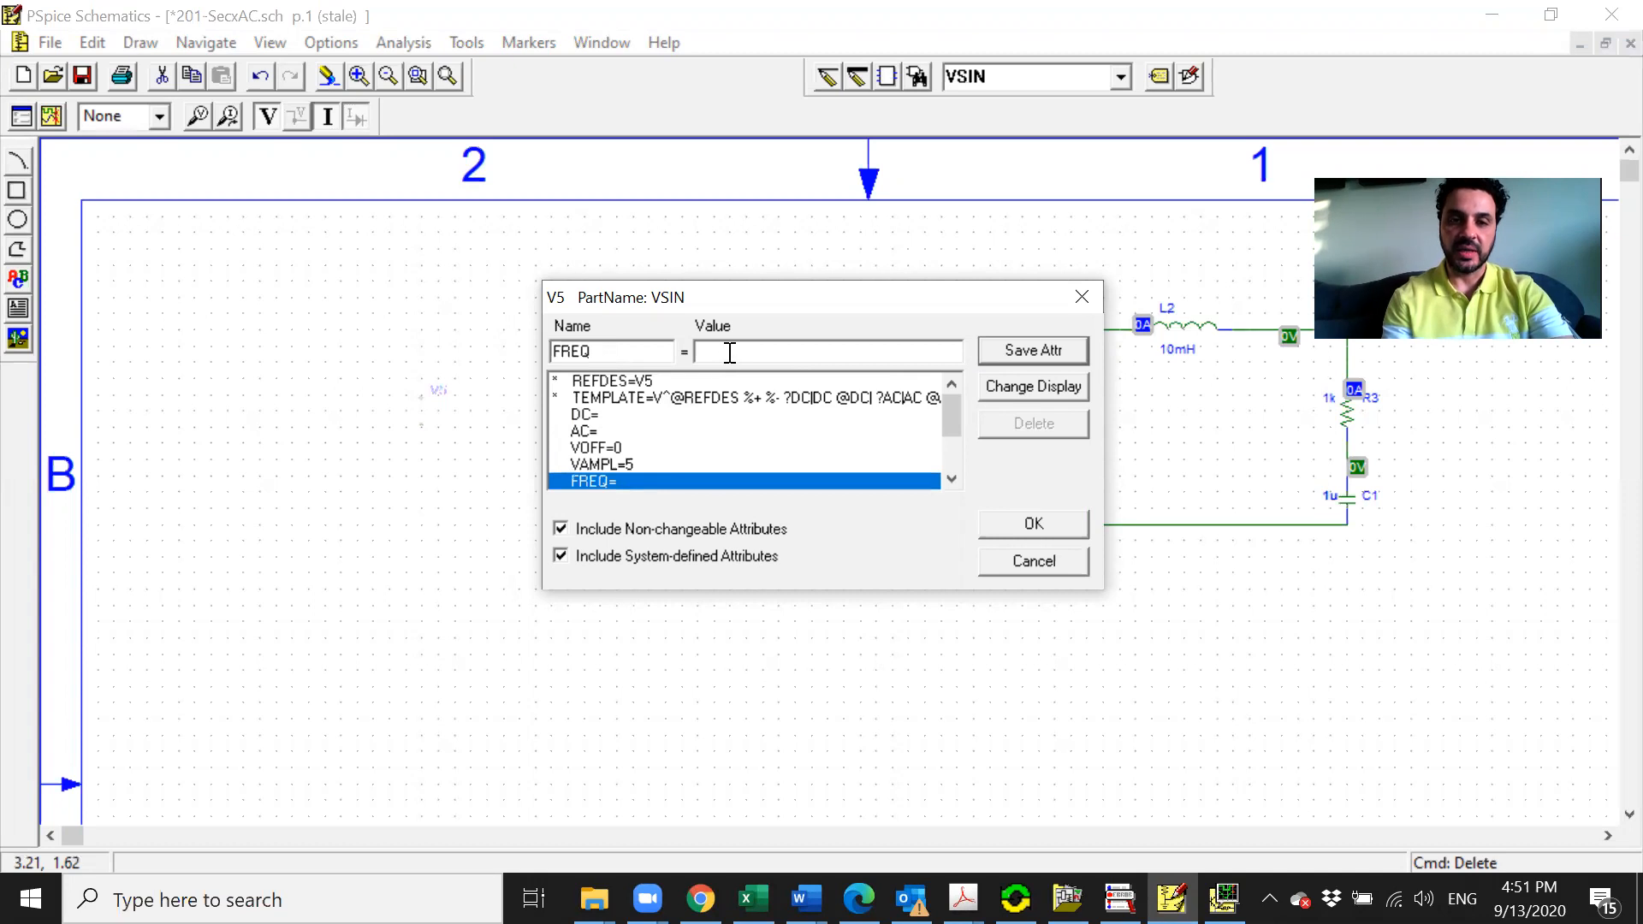
{"action": "type", "text": "1k"}
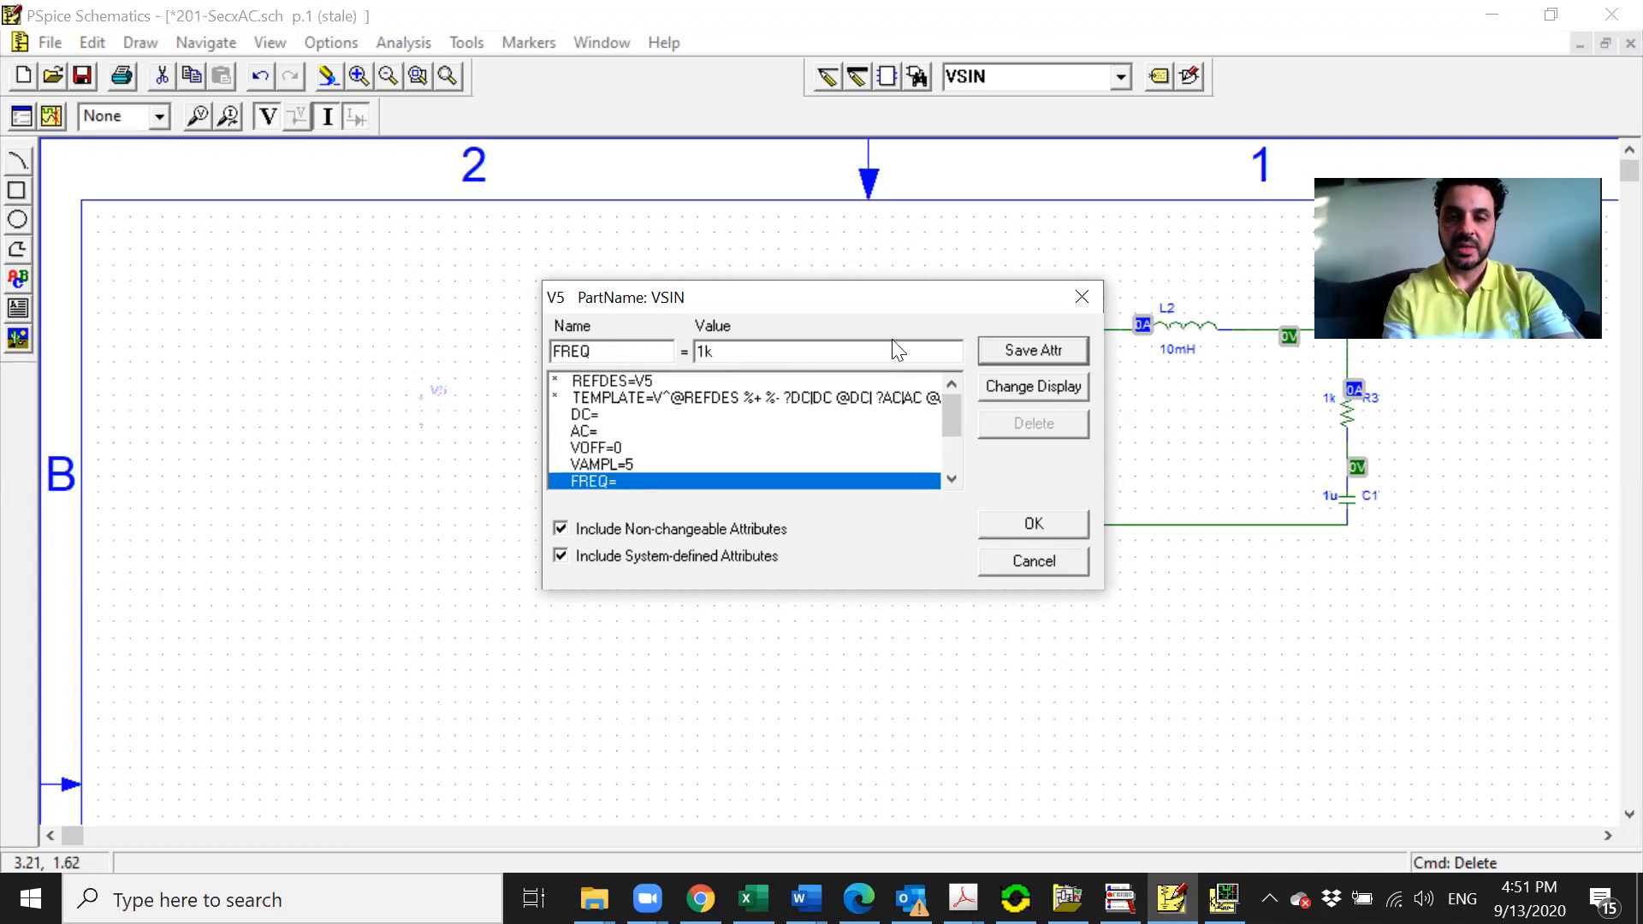
{"action": "left_click", "coordinate": [1032, 525]}
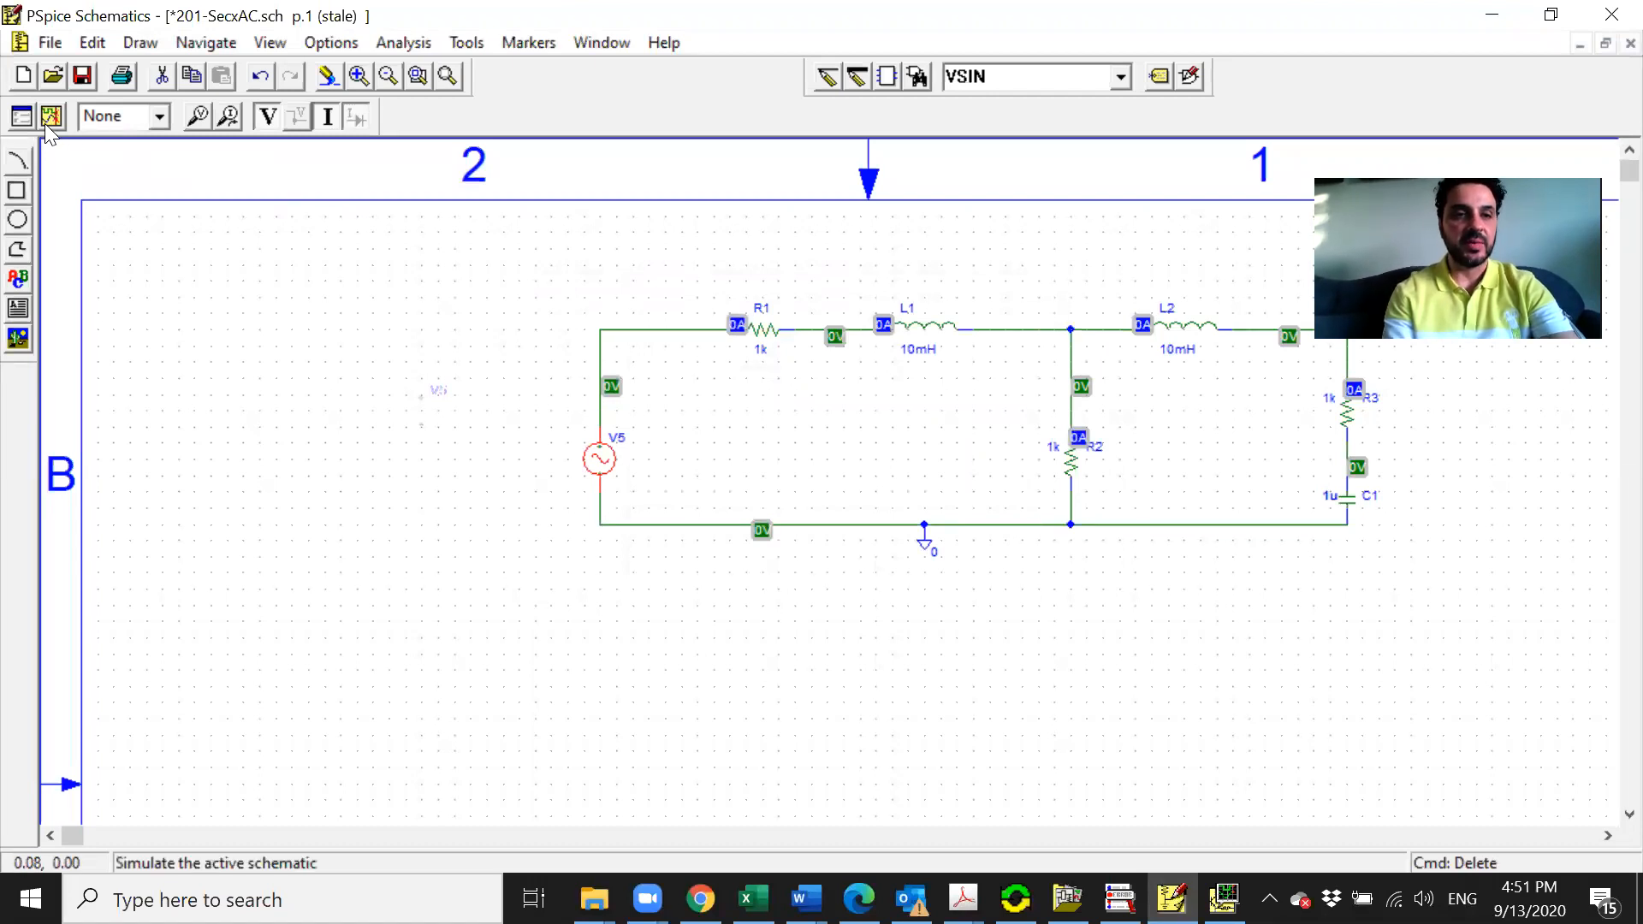
Set the transient analysis final time to 3ms in the simulation setup
{"action": "left_click", "coordinate": [21, 118]}
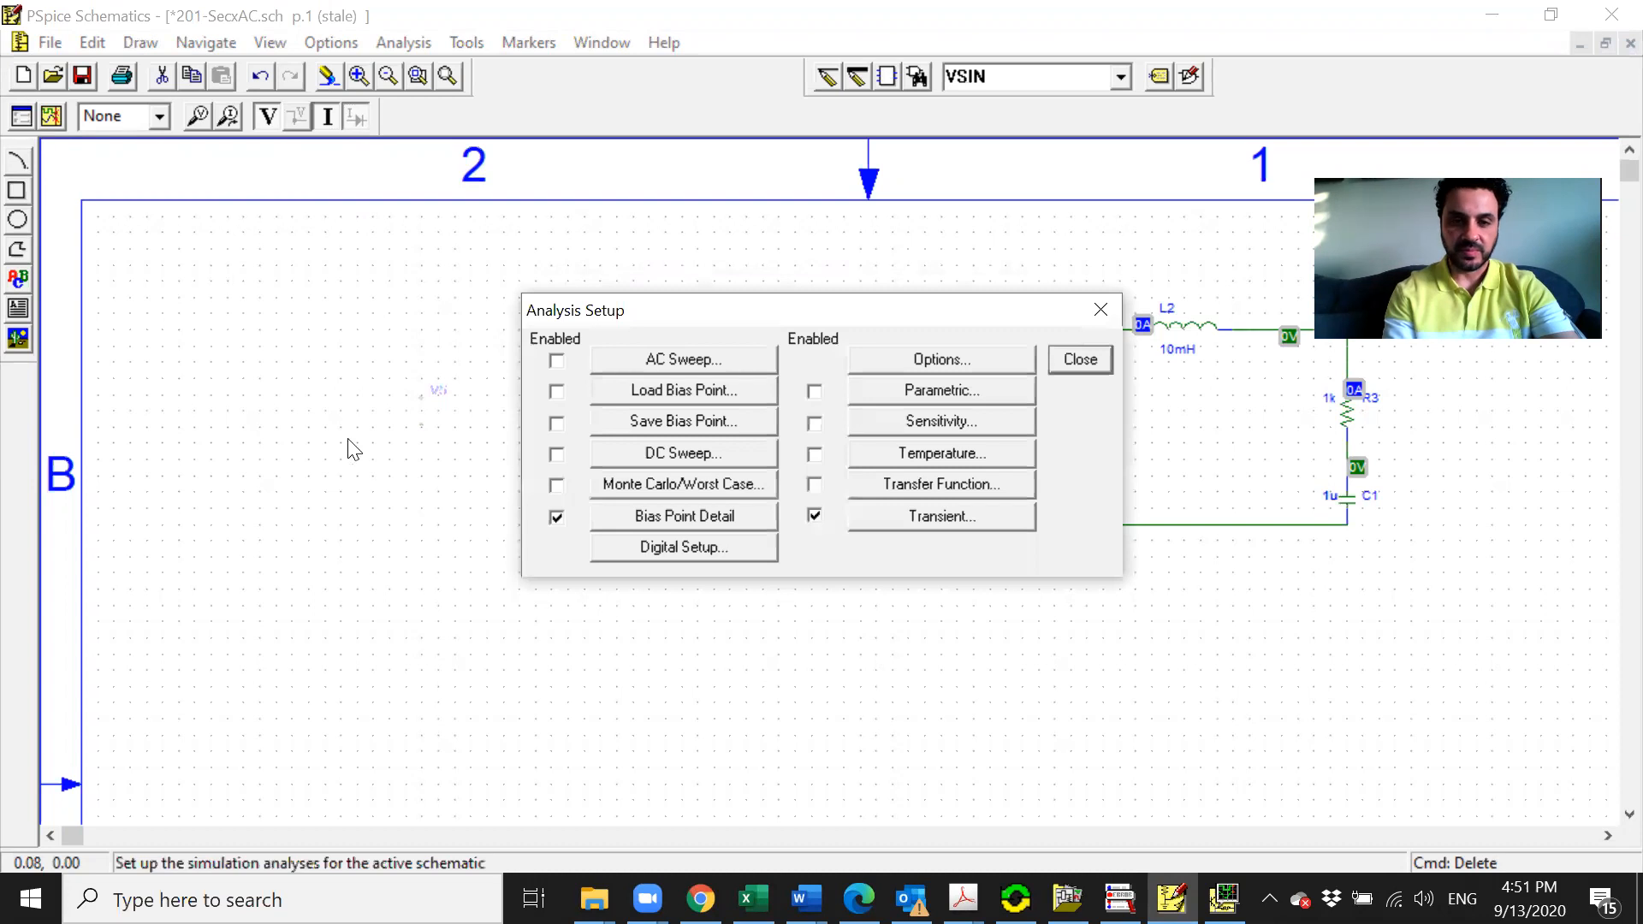
{"action": "left_click", "coordinate": [923, 517]}
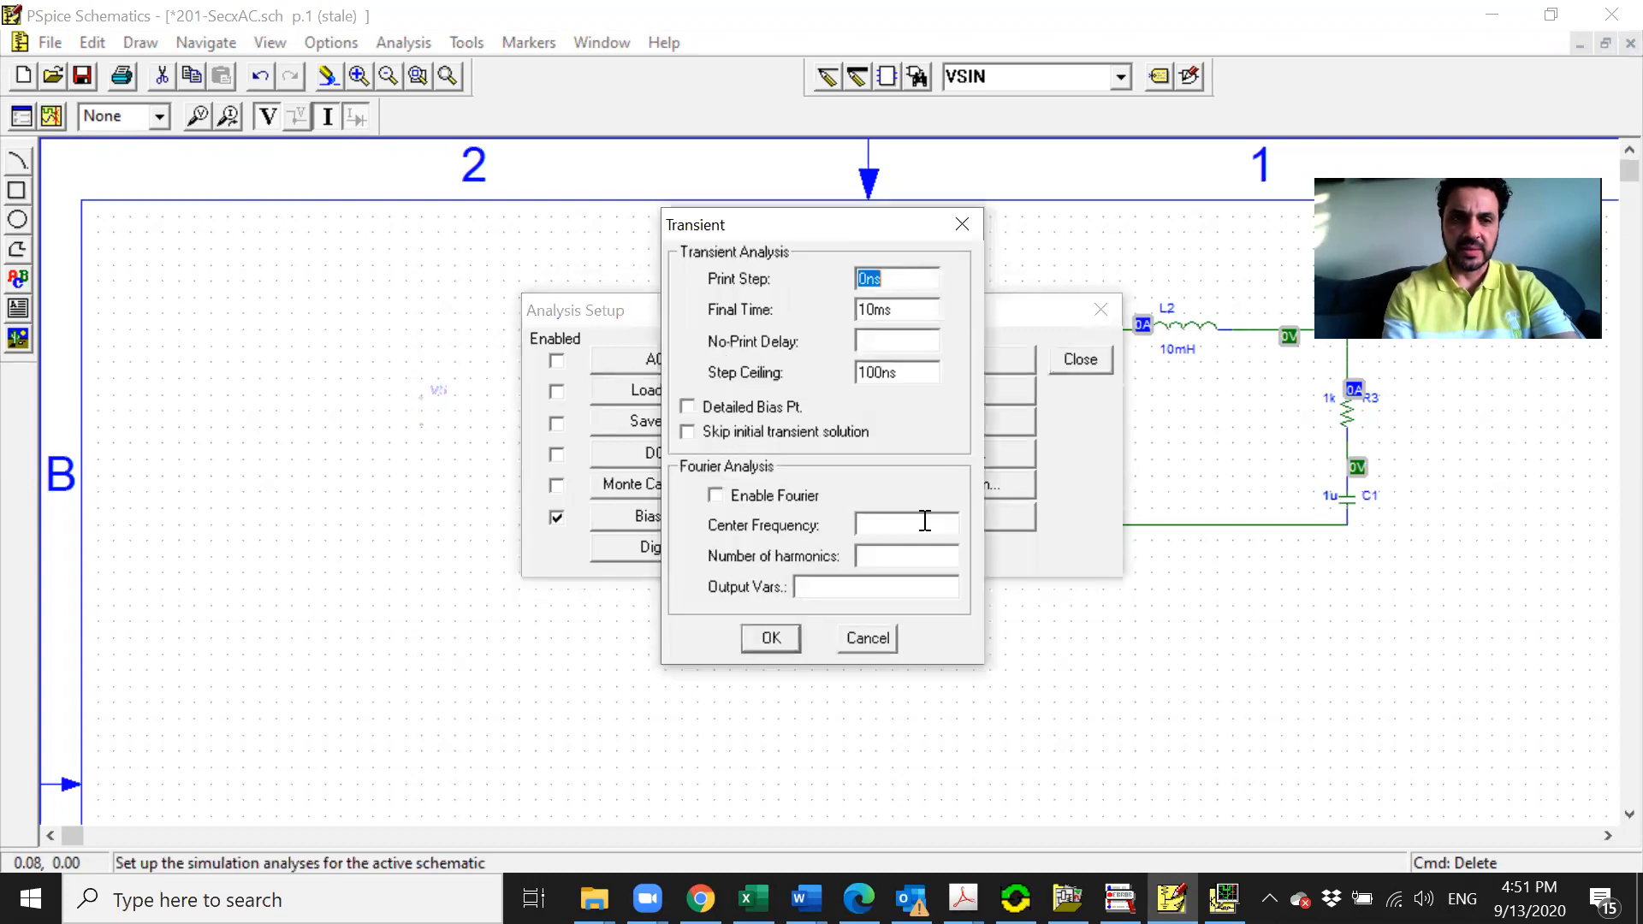
{"action": "left_click", "coordinate": [894, 311]}
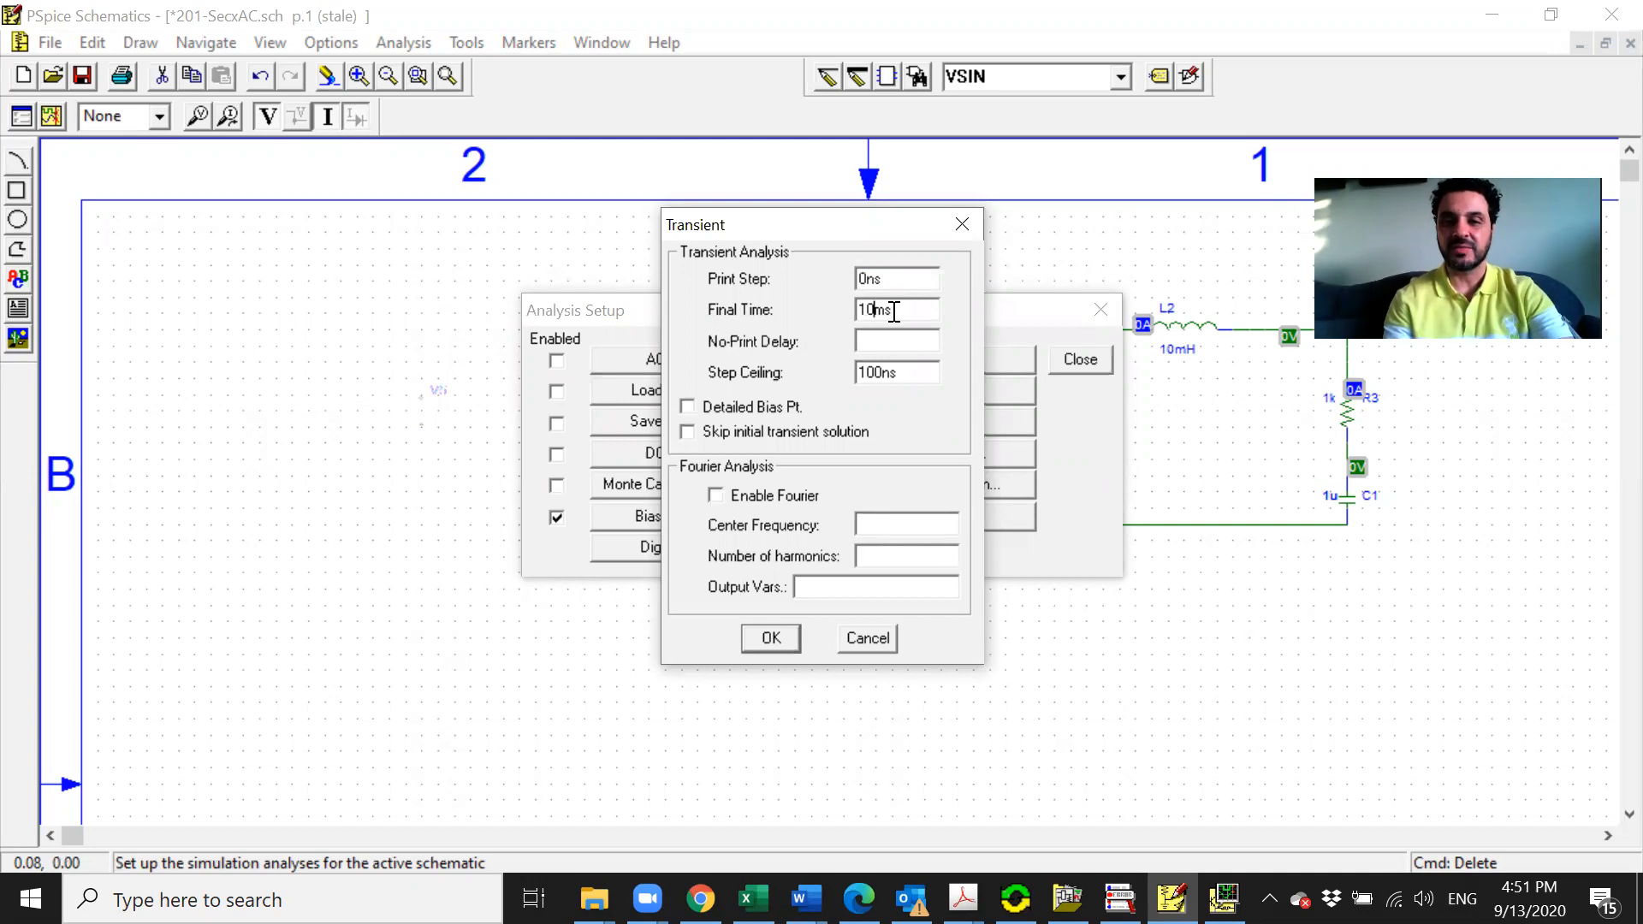
{"action": "key", "text": "Left"}
{"action": "key", "text": "Left"}
{"action": "key", "text": "BackSpace"}
{"action": "key", "text": "BackSpace"}
{"action": "type", "text": "3"}
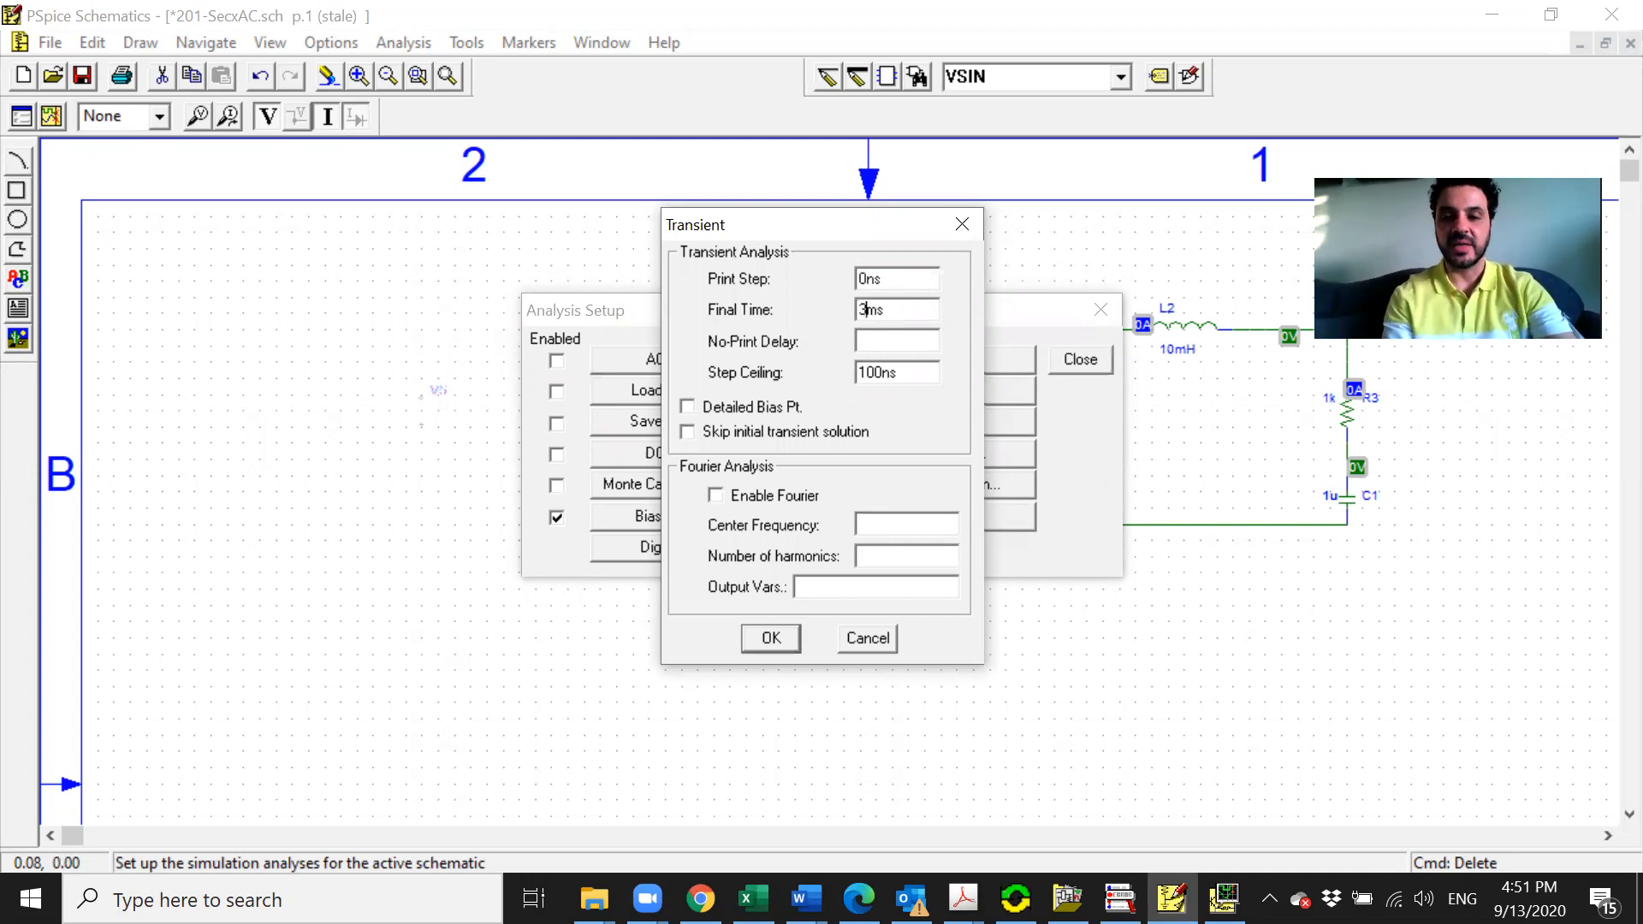
Set the transient step ceiling to 1us and close the analysis setup
{"action": "left_click", "coordinate": [933, 369]}
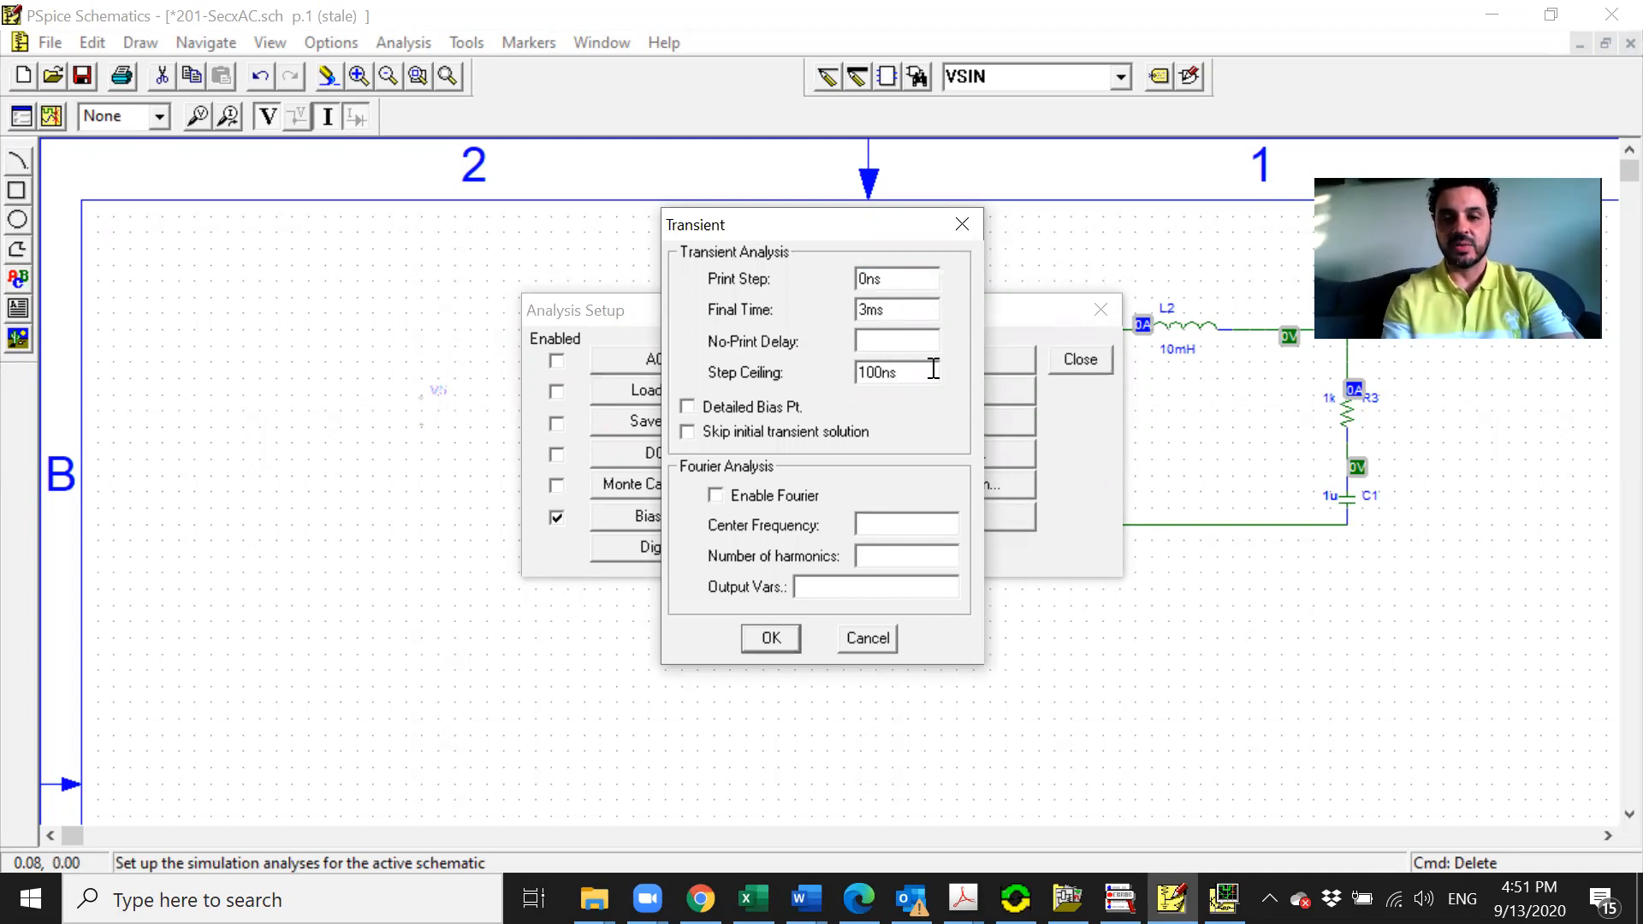
{"action": "key", "text": "BackSpace"}
{"action": "key", "text": "BackSpace"}
{"action": "key", "text": "BackSpace"}
{"action": "key", "text": "BackSpace"}
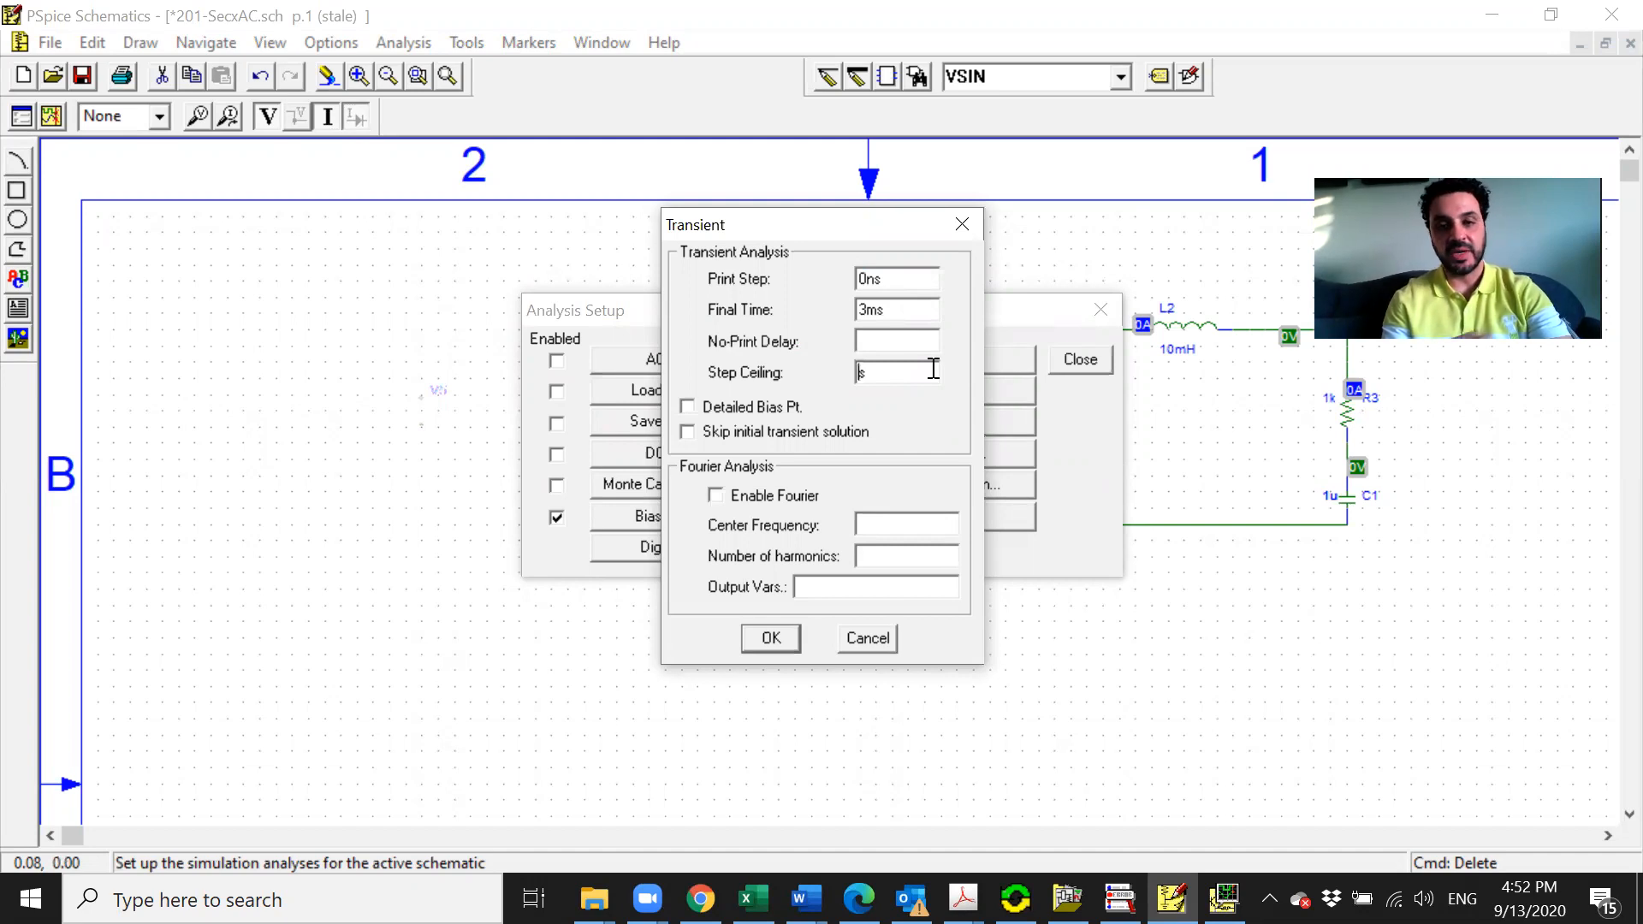
{"action": "type", "text": "1m"}
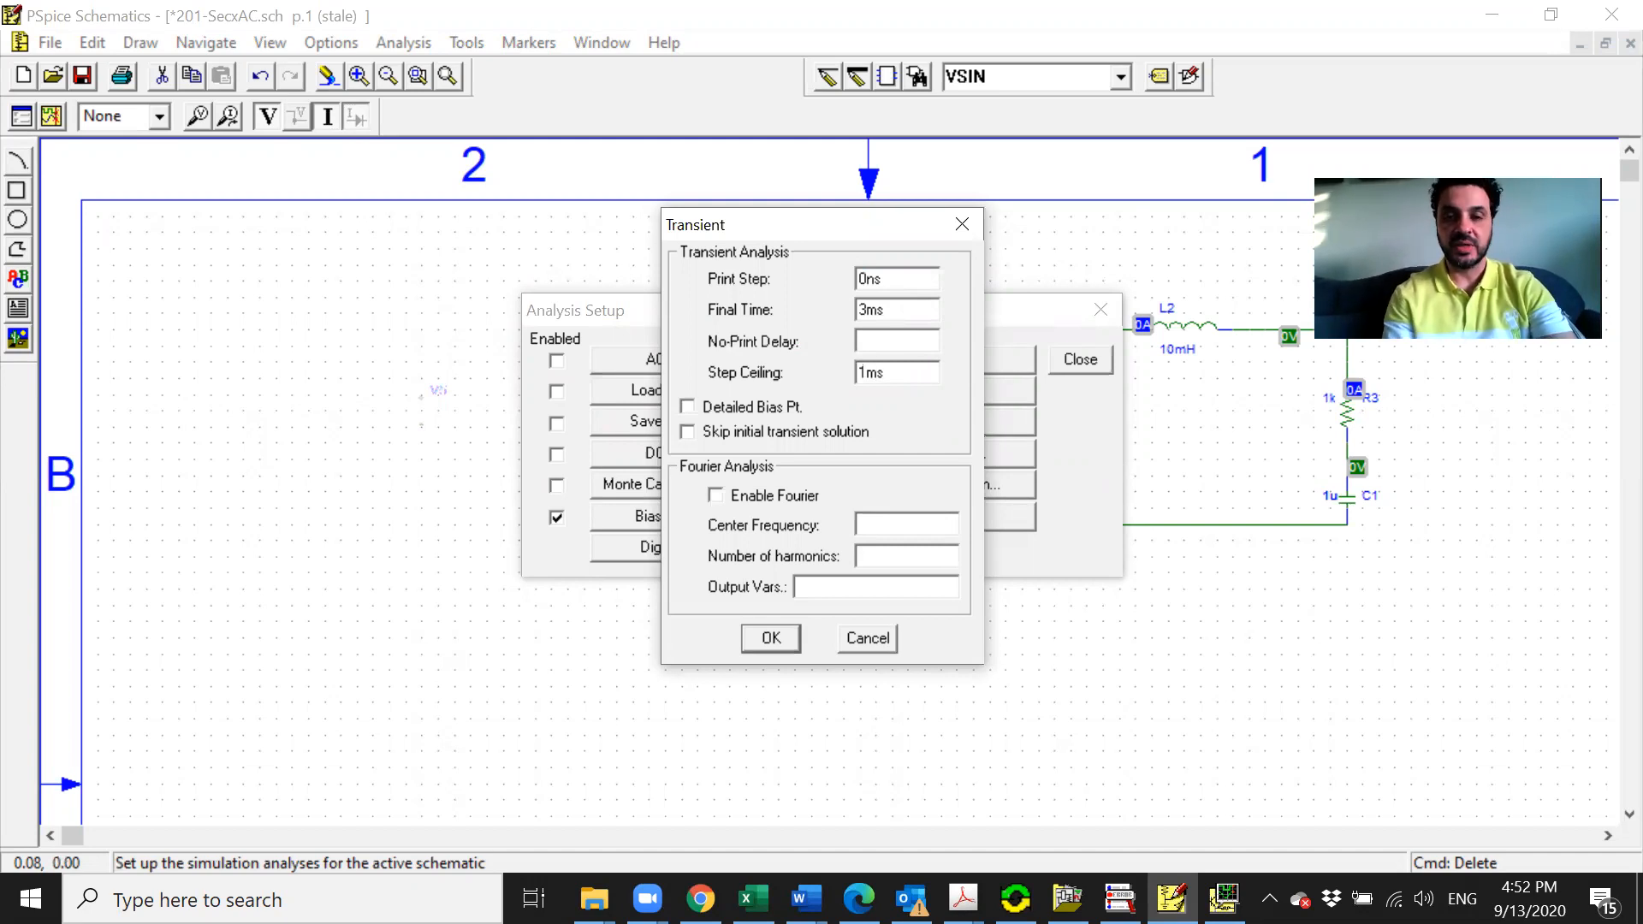
{"action": "key", "text": "BackSpace"}
{"action": "type", "text": "u"}
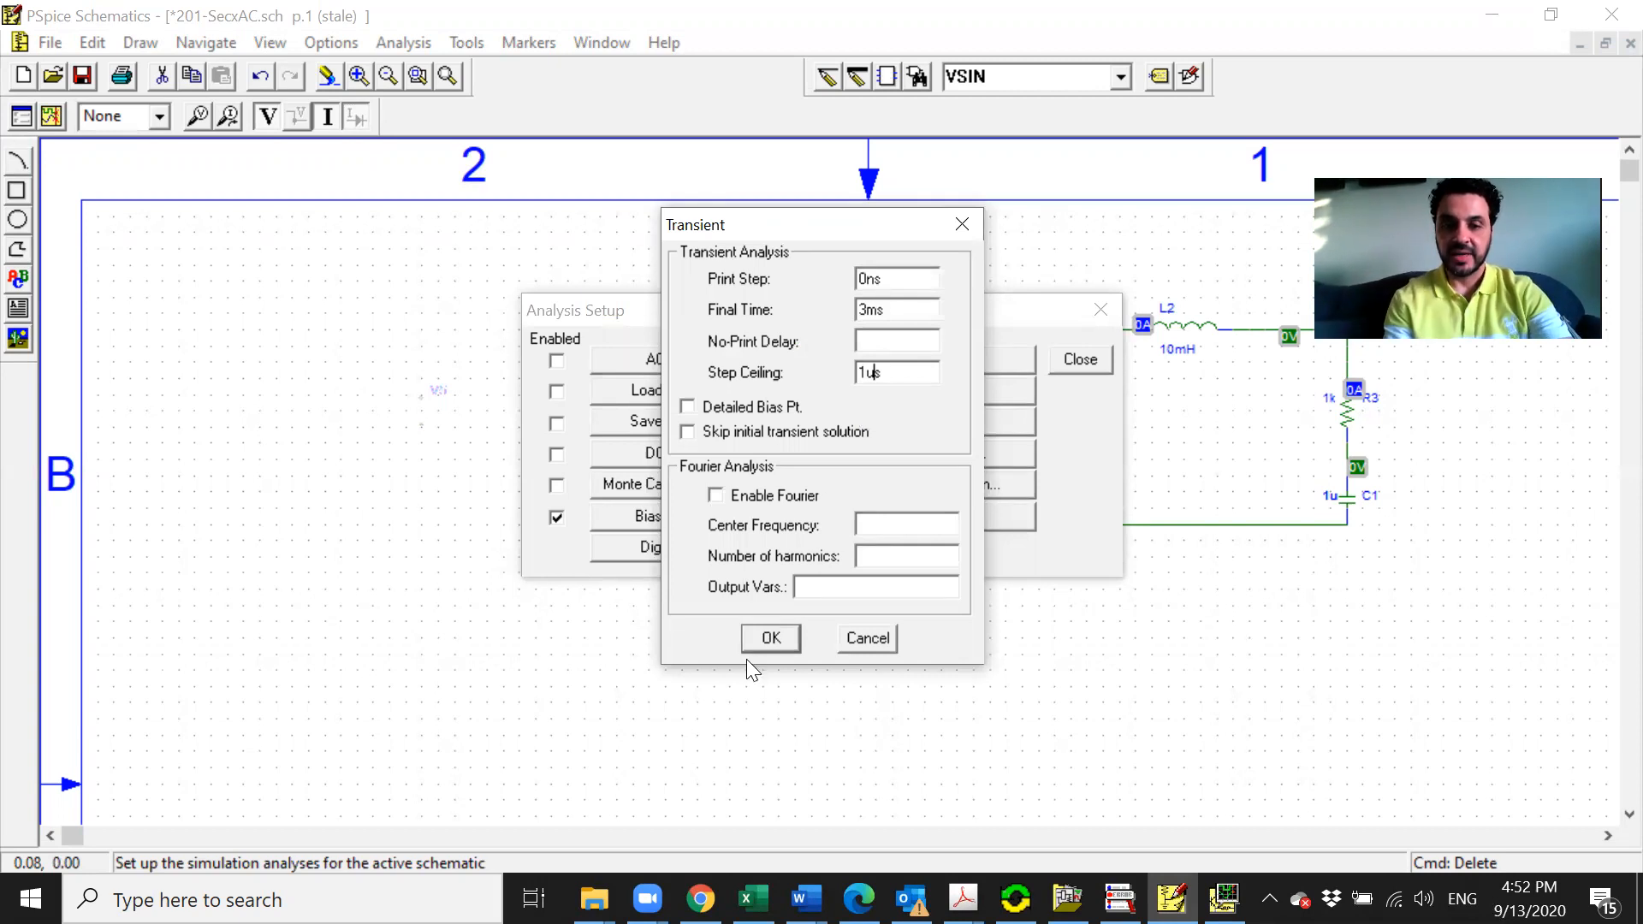
{"action": "left_click", "coordinate": [766, 637]}
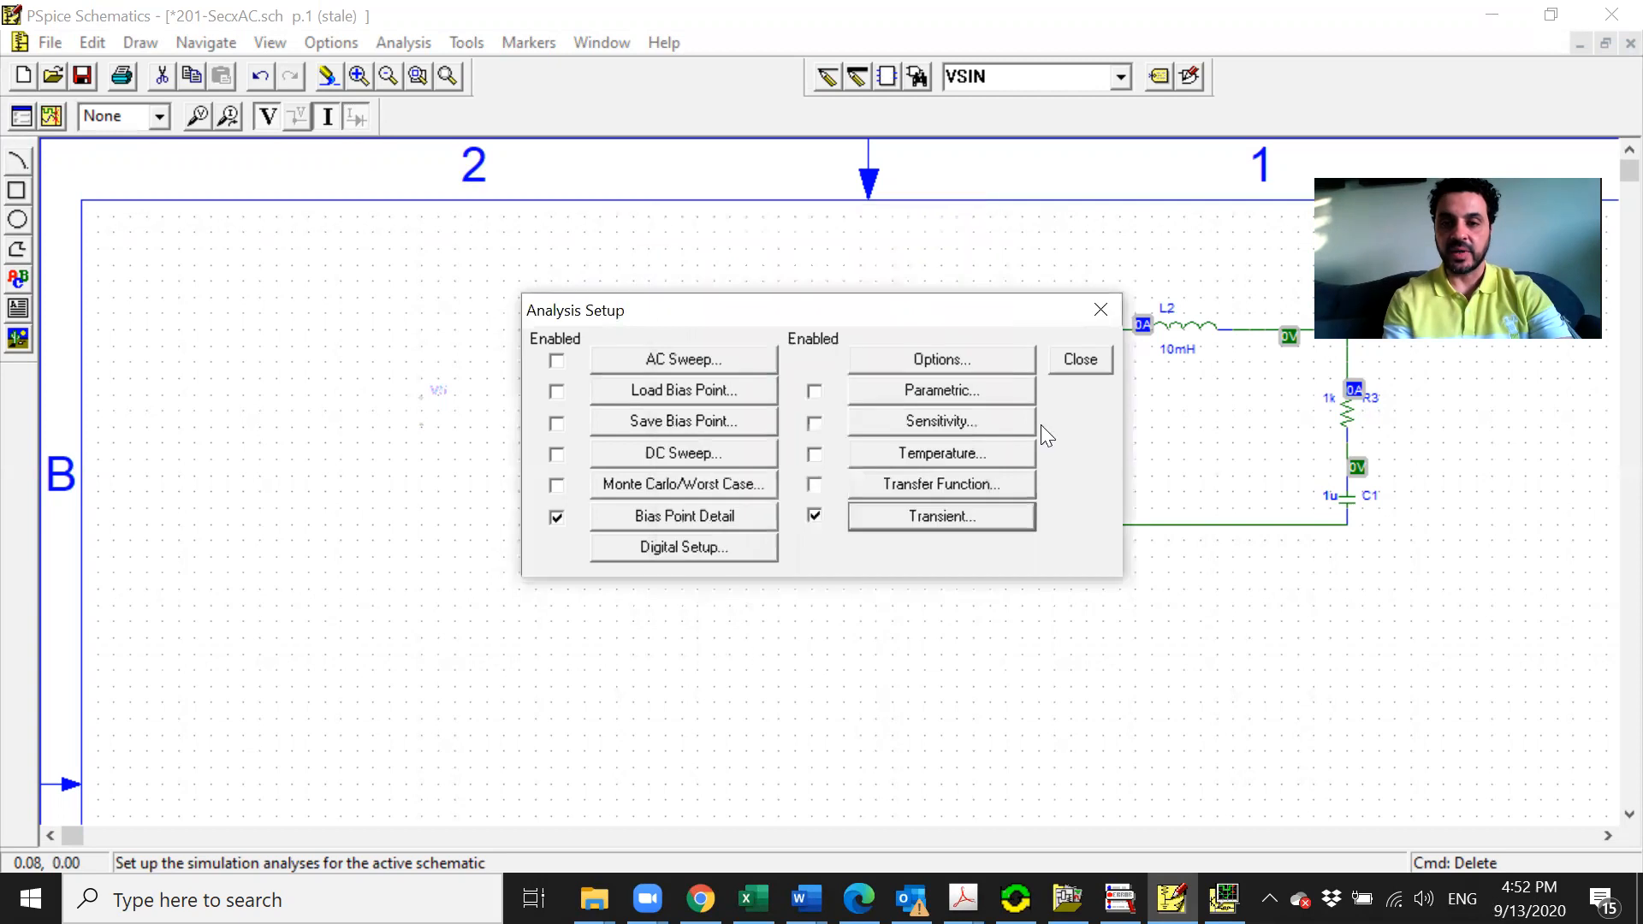
{"action": "left_click", "coordinate": [1077, 362]}
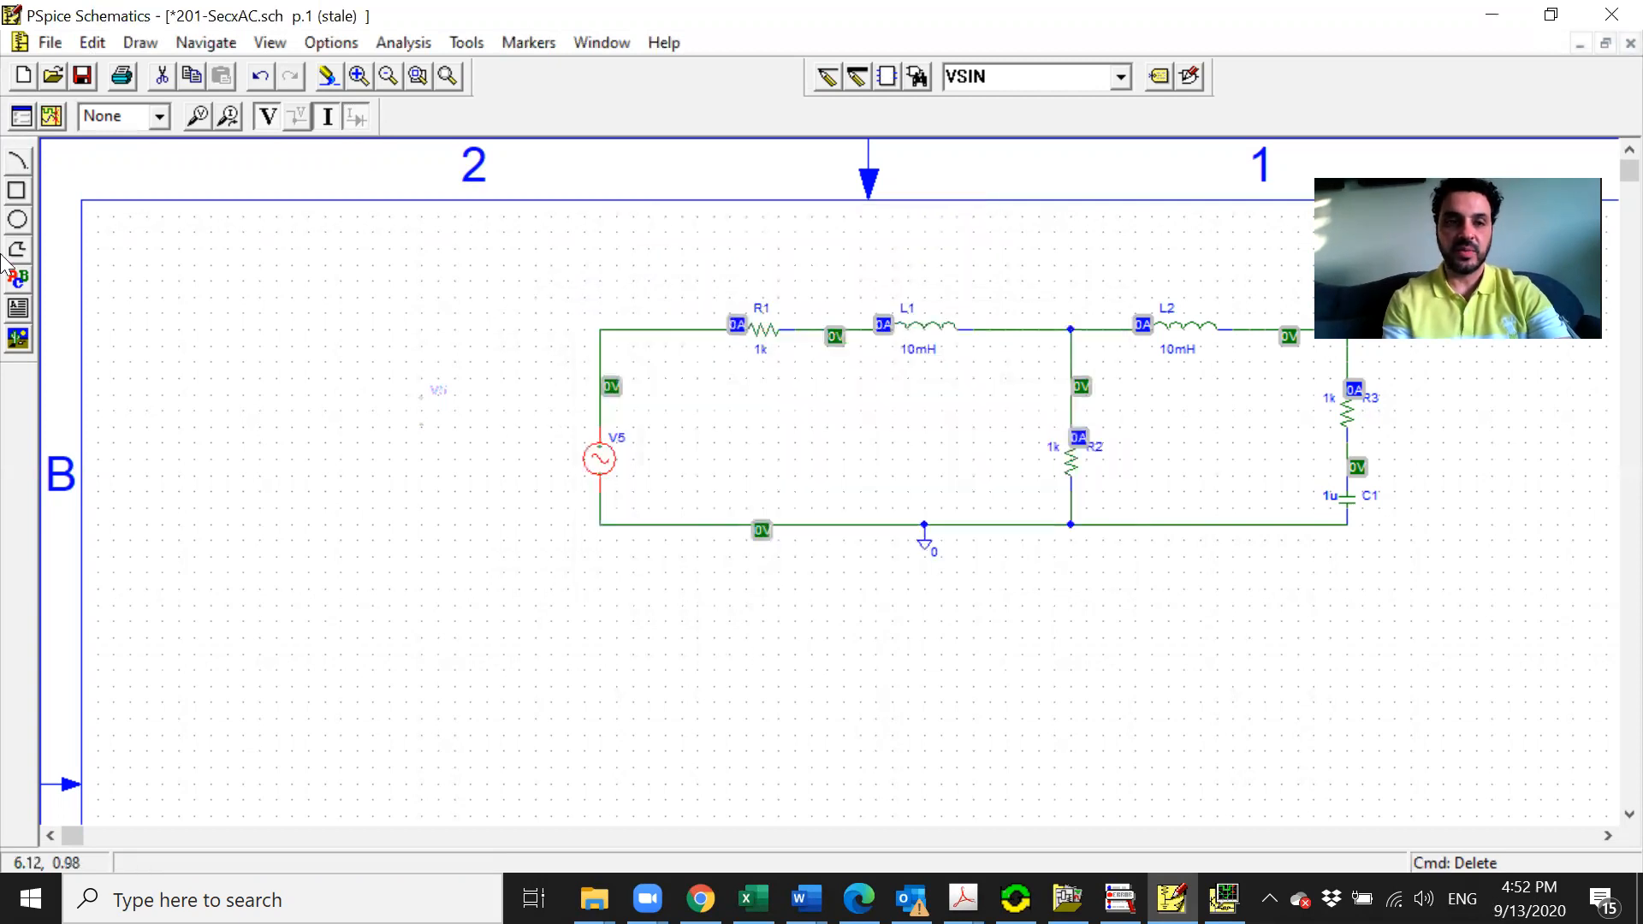
Simulate the schematic and plot the voltage trace V(L2:1)
{"action": "left_click", "coordinate": [58, 116]}
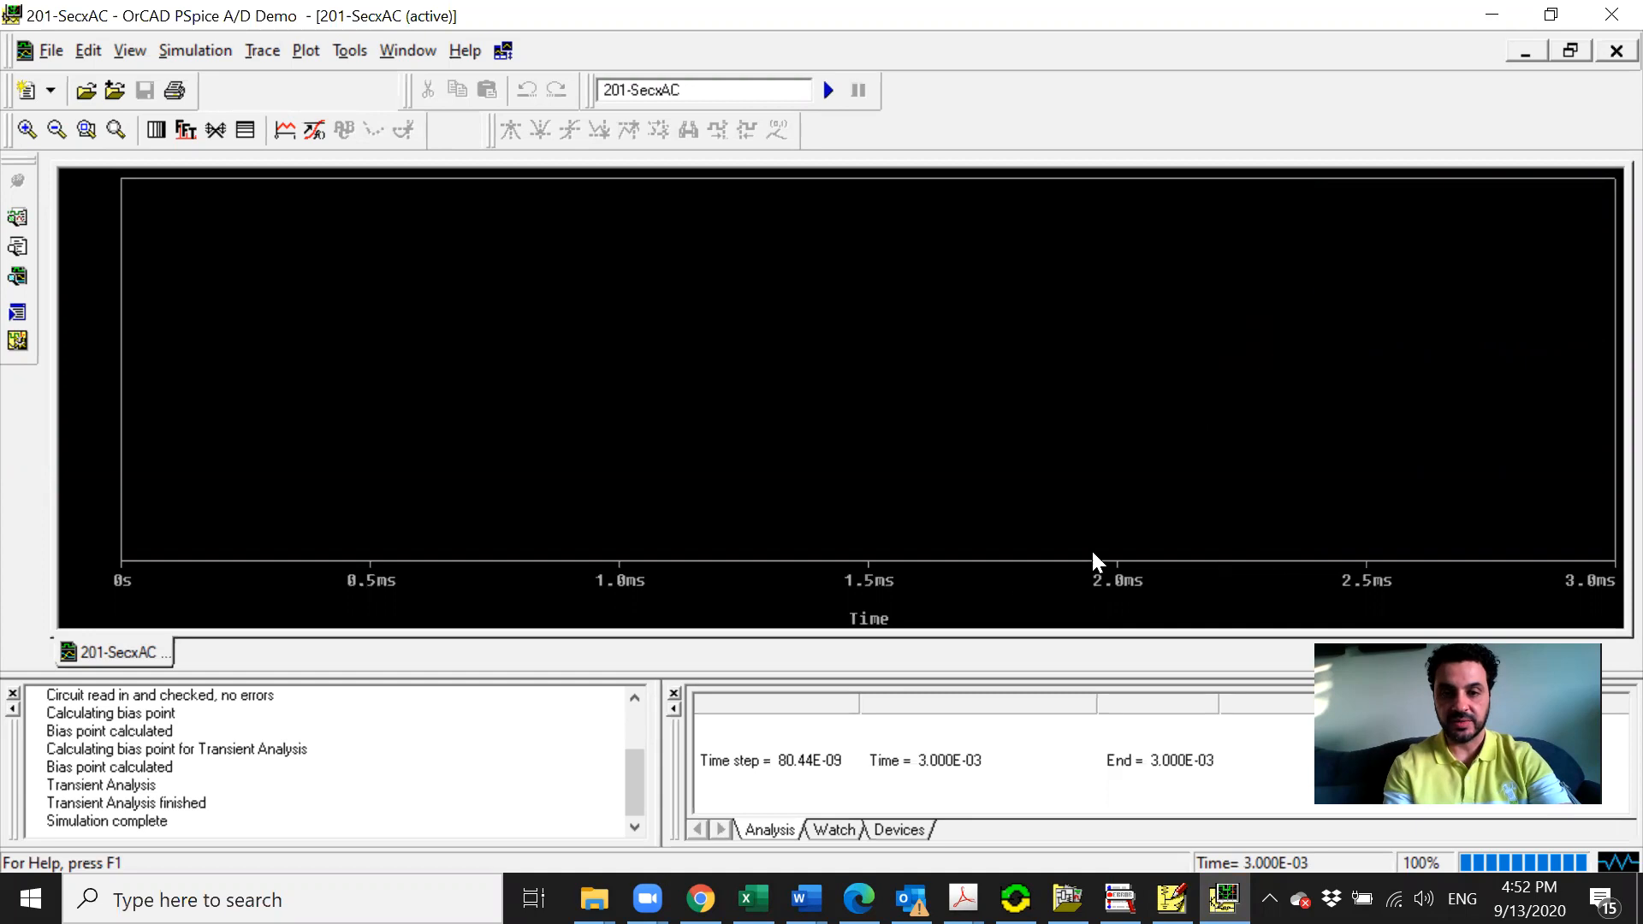
{"action": "left_click", "coordinate": [286, 131]}
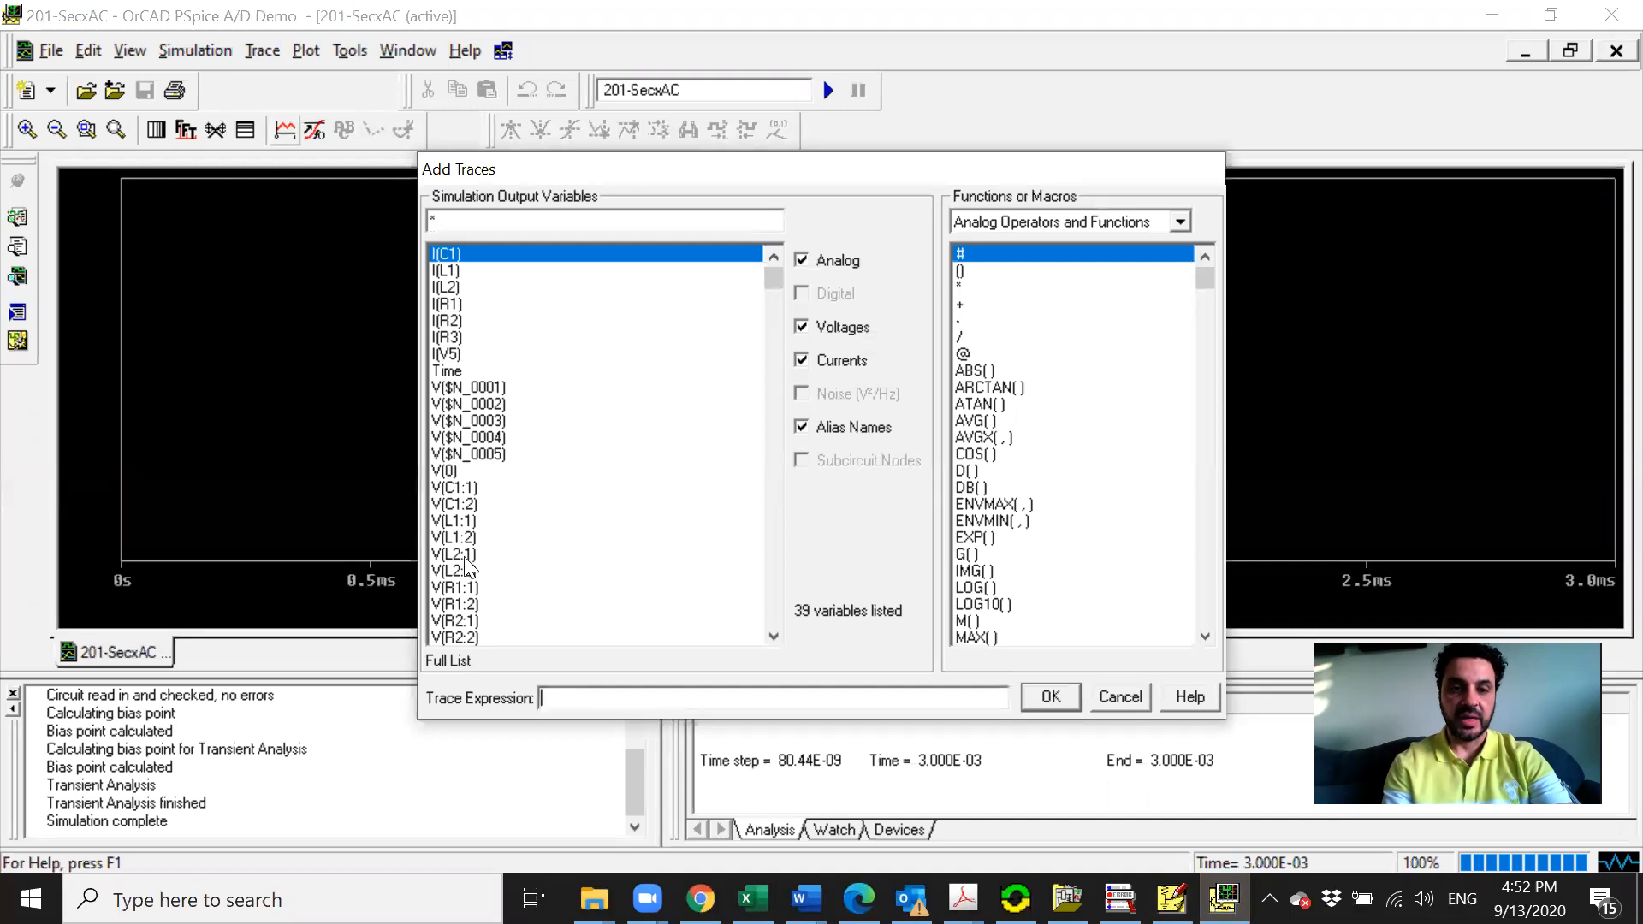
{"action": "left_click", "coordinate": [465, 556]}
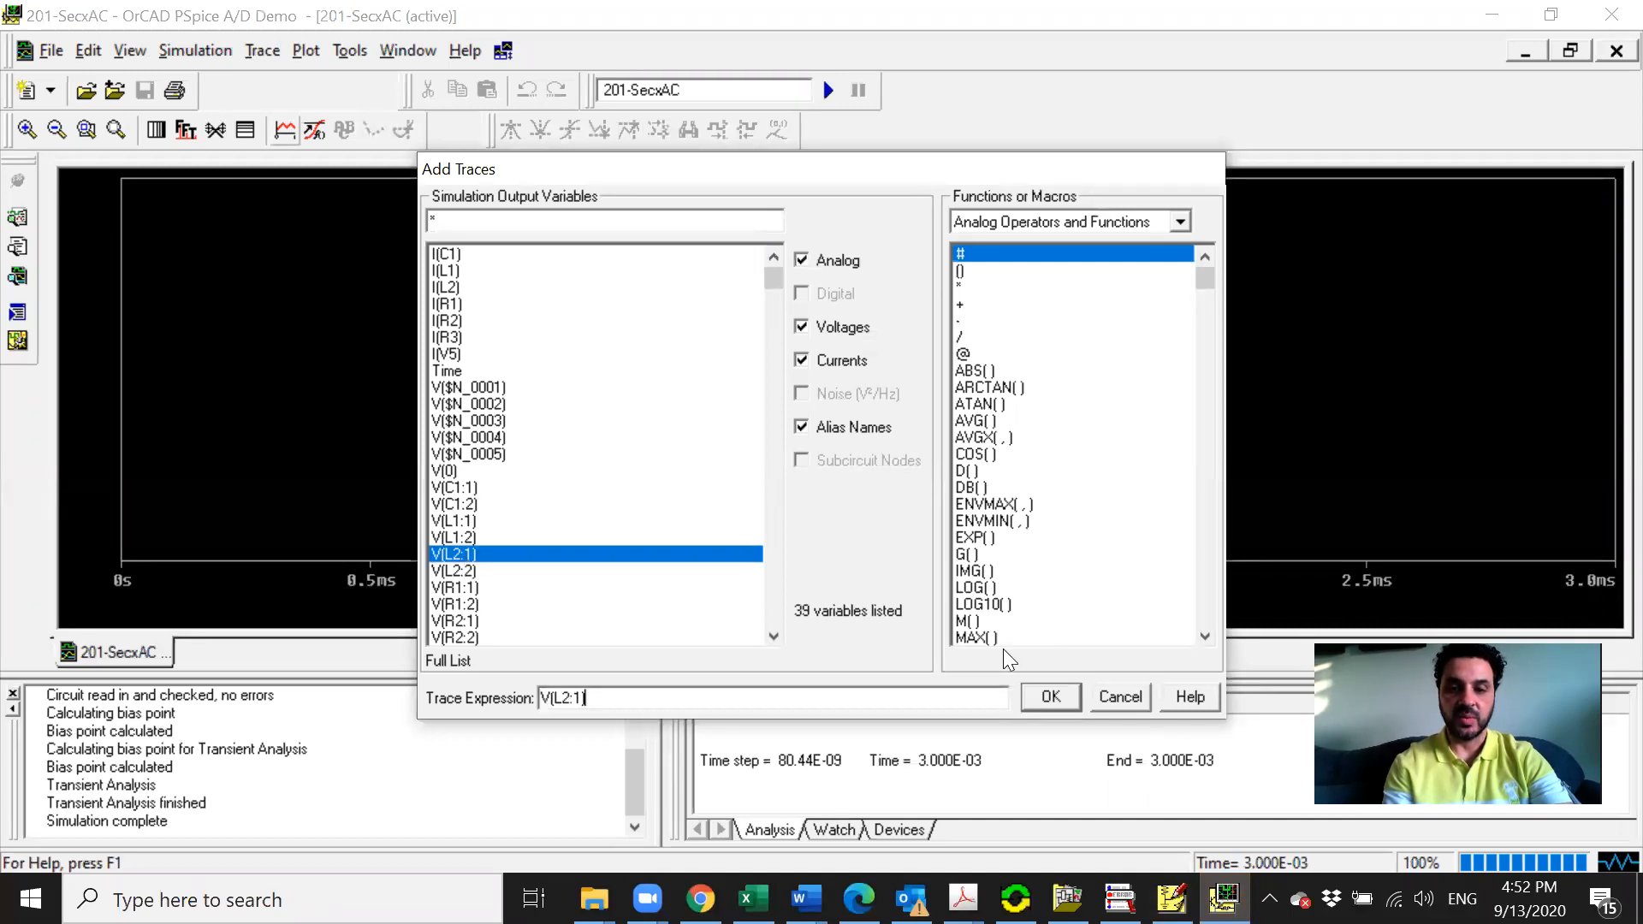
{"action": "left_click", "coordinate": [1051, 697]}
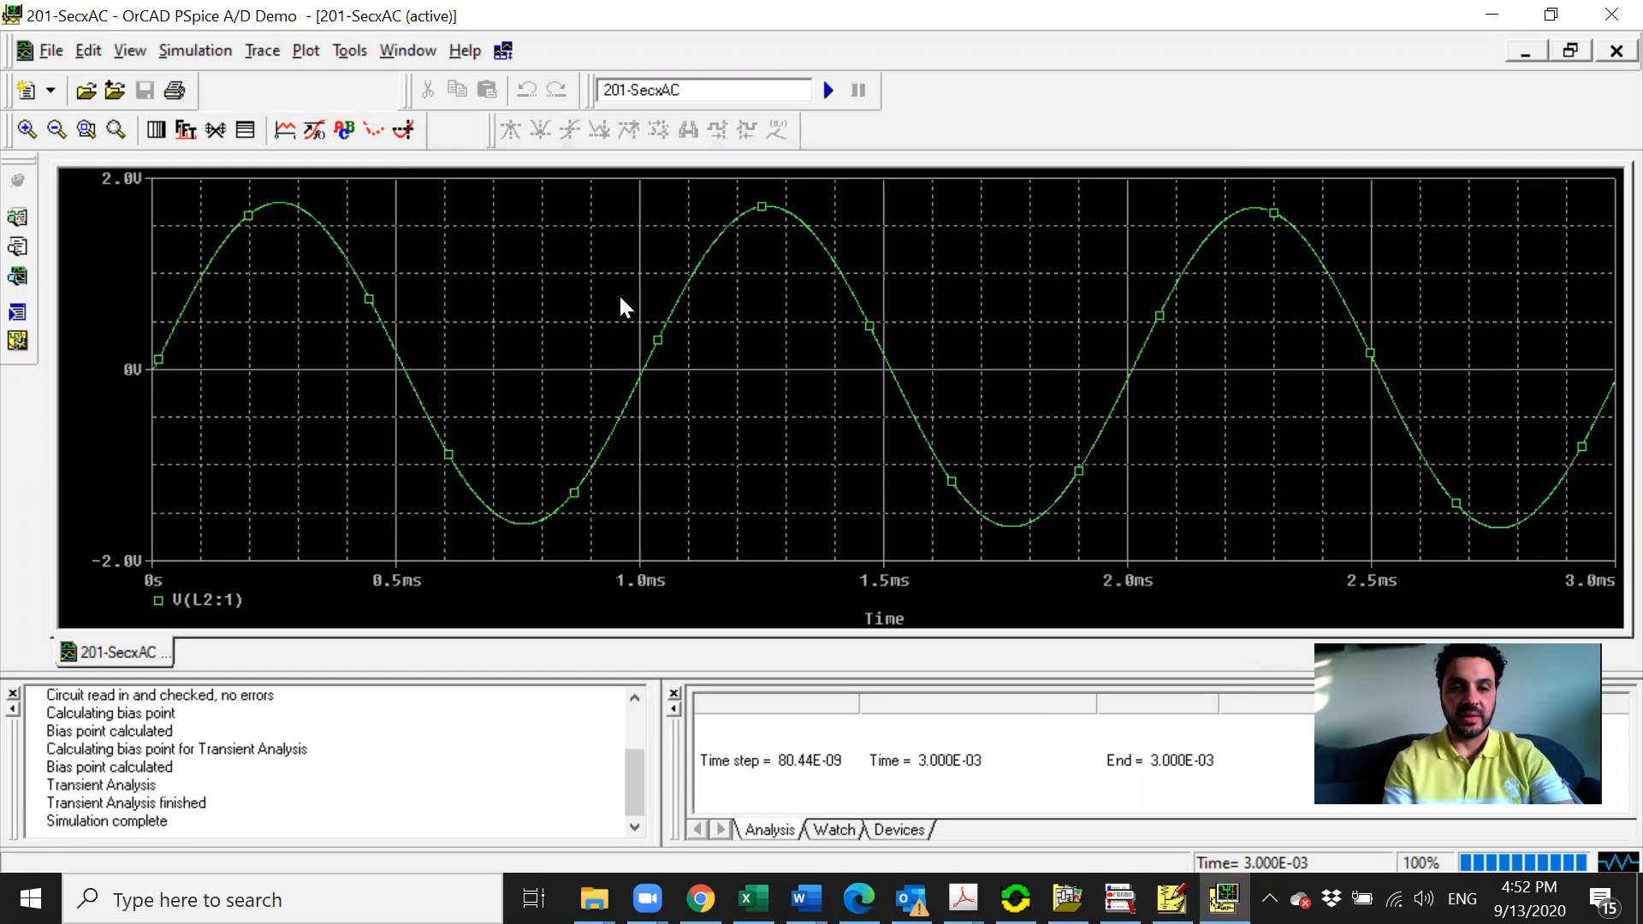
Add the capacitor voltage trace V(C1:1) to the plot
{"action": "left_click", "coordinate": [286, 131]}
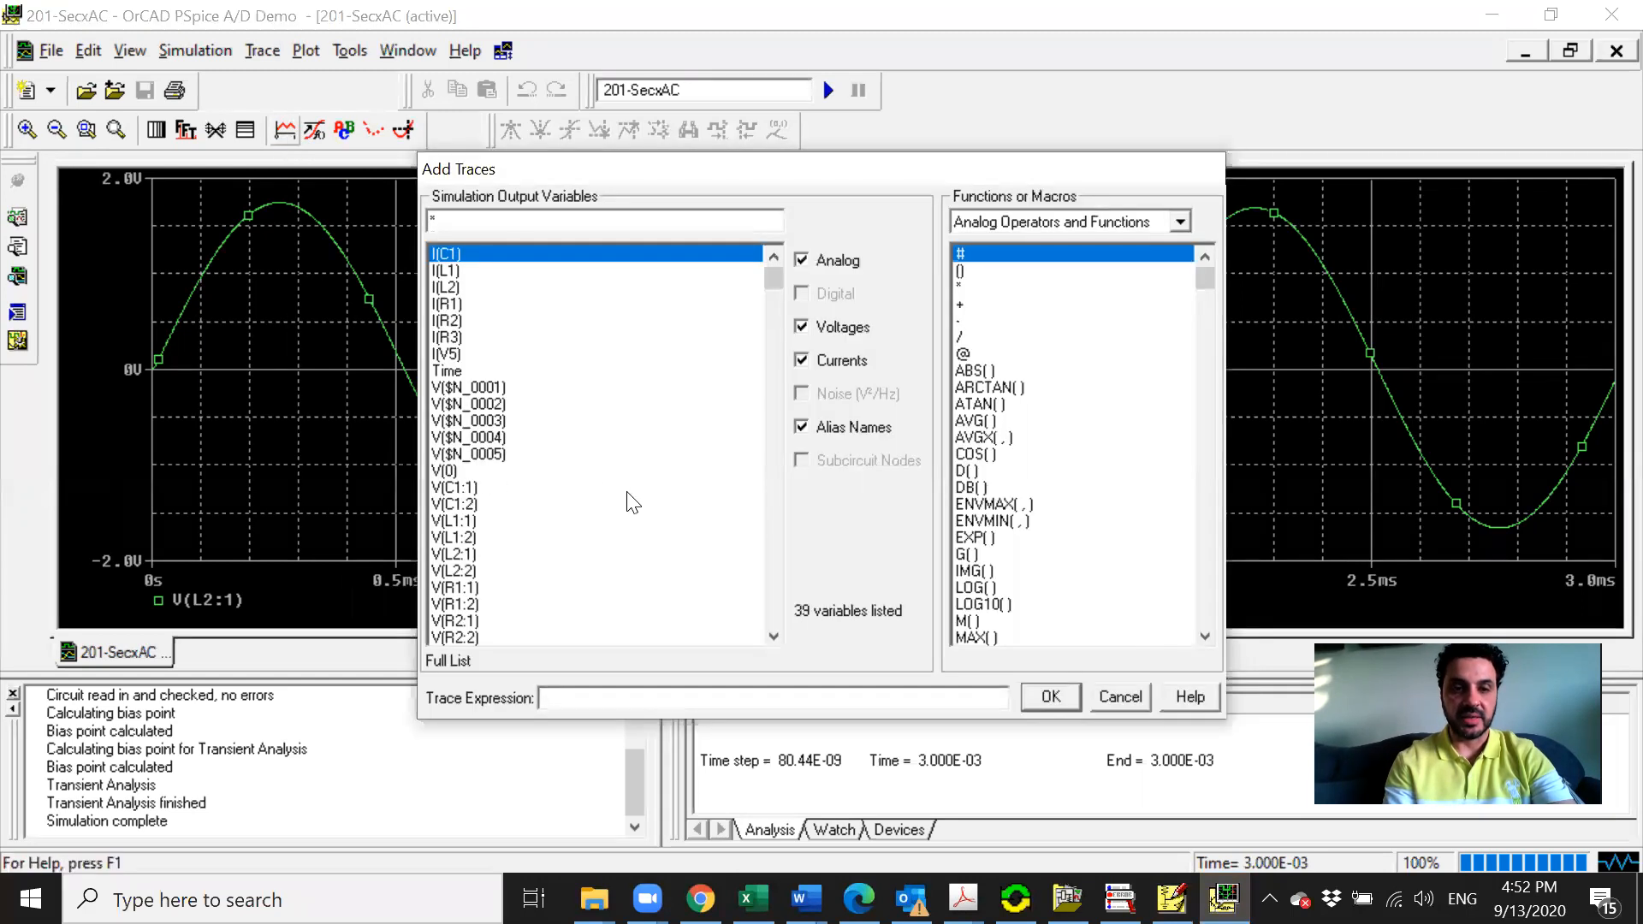
{"action": "left_click", "coordinate": [472, 488]}
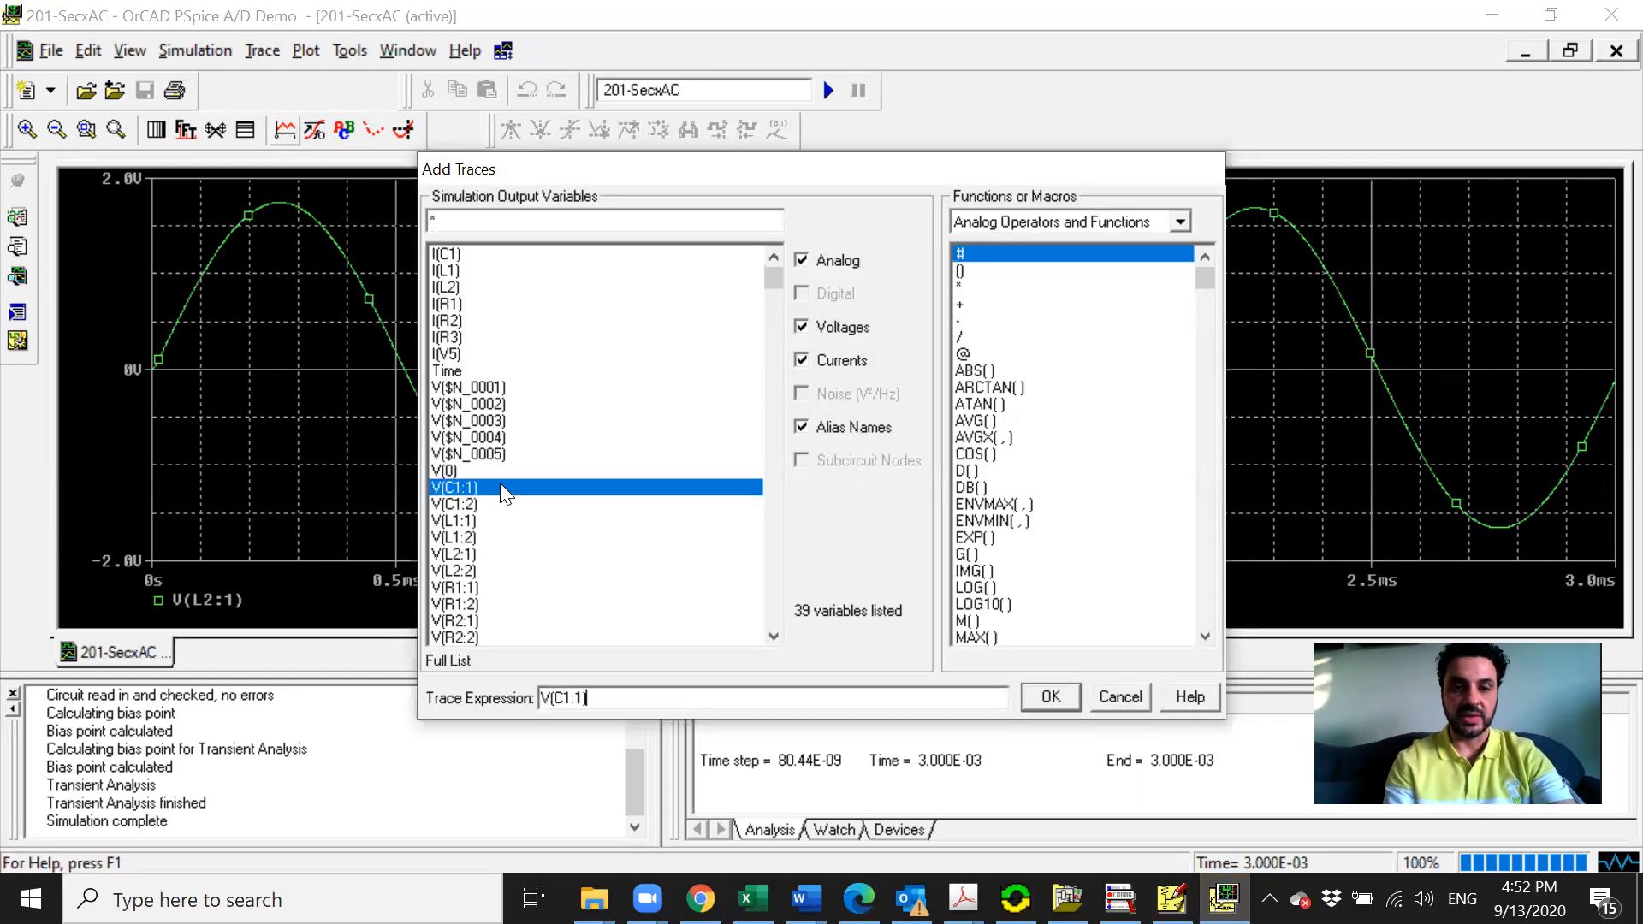
{"action": "left_click", "coordinate": [1059, 694]}
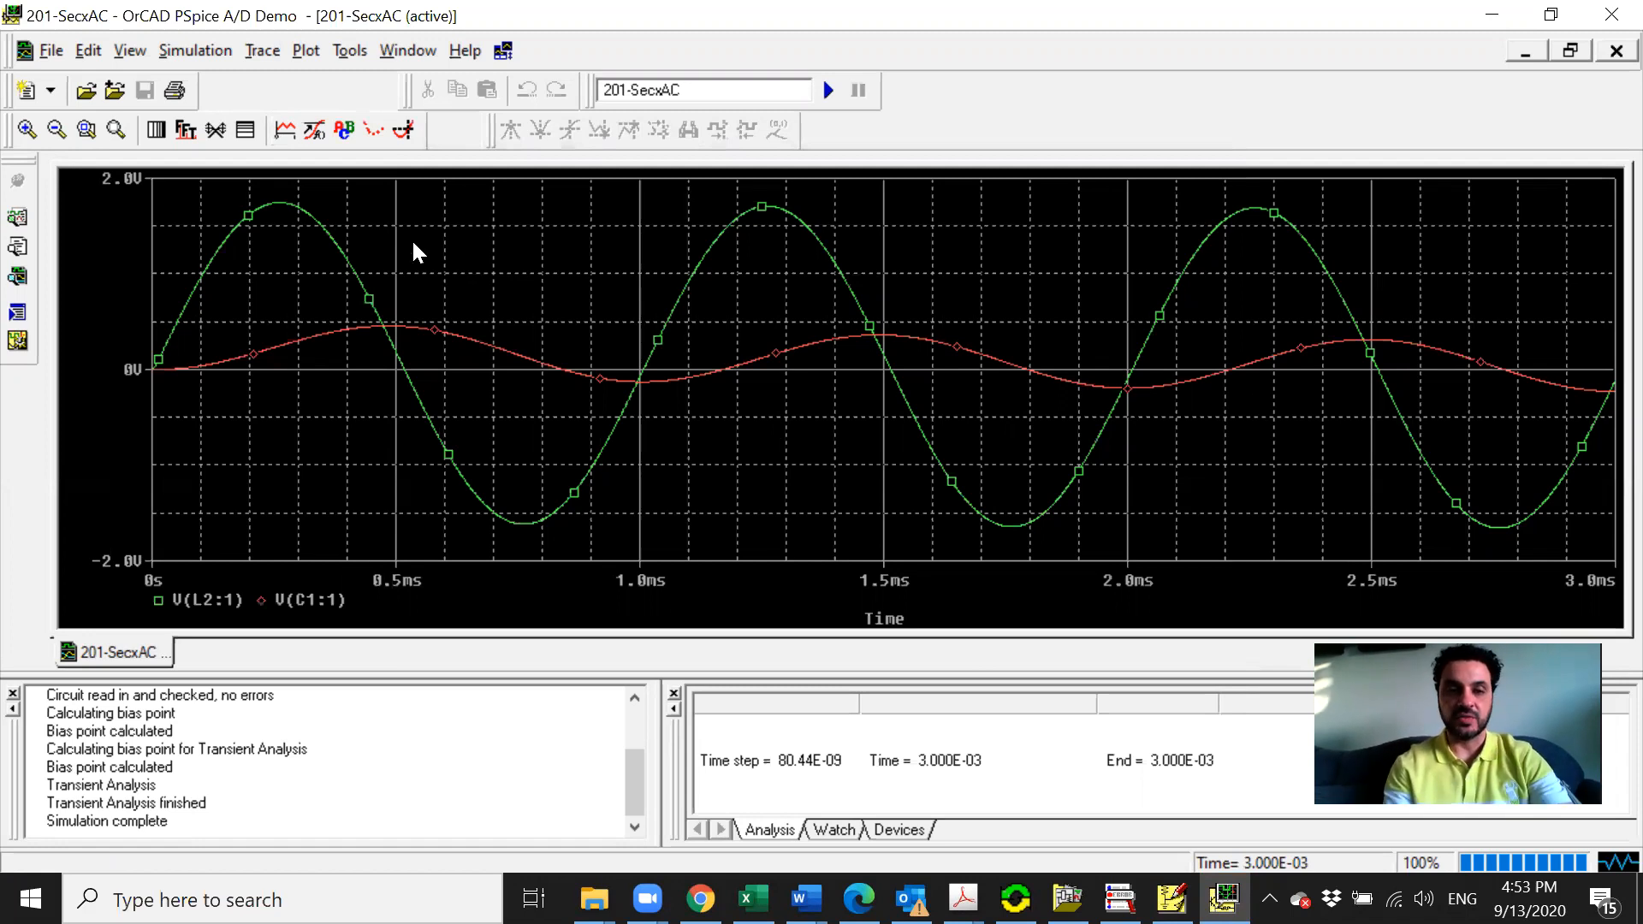
Add a trace of the L1 current-voltage product, I(L1)*V1(L1), to the plot
{"action": "left_click", "coordinate": [285, 145]}
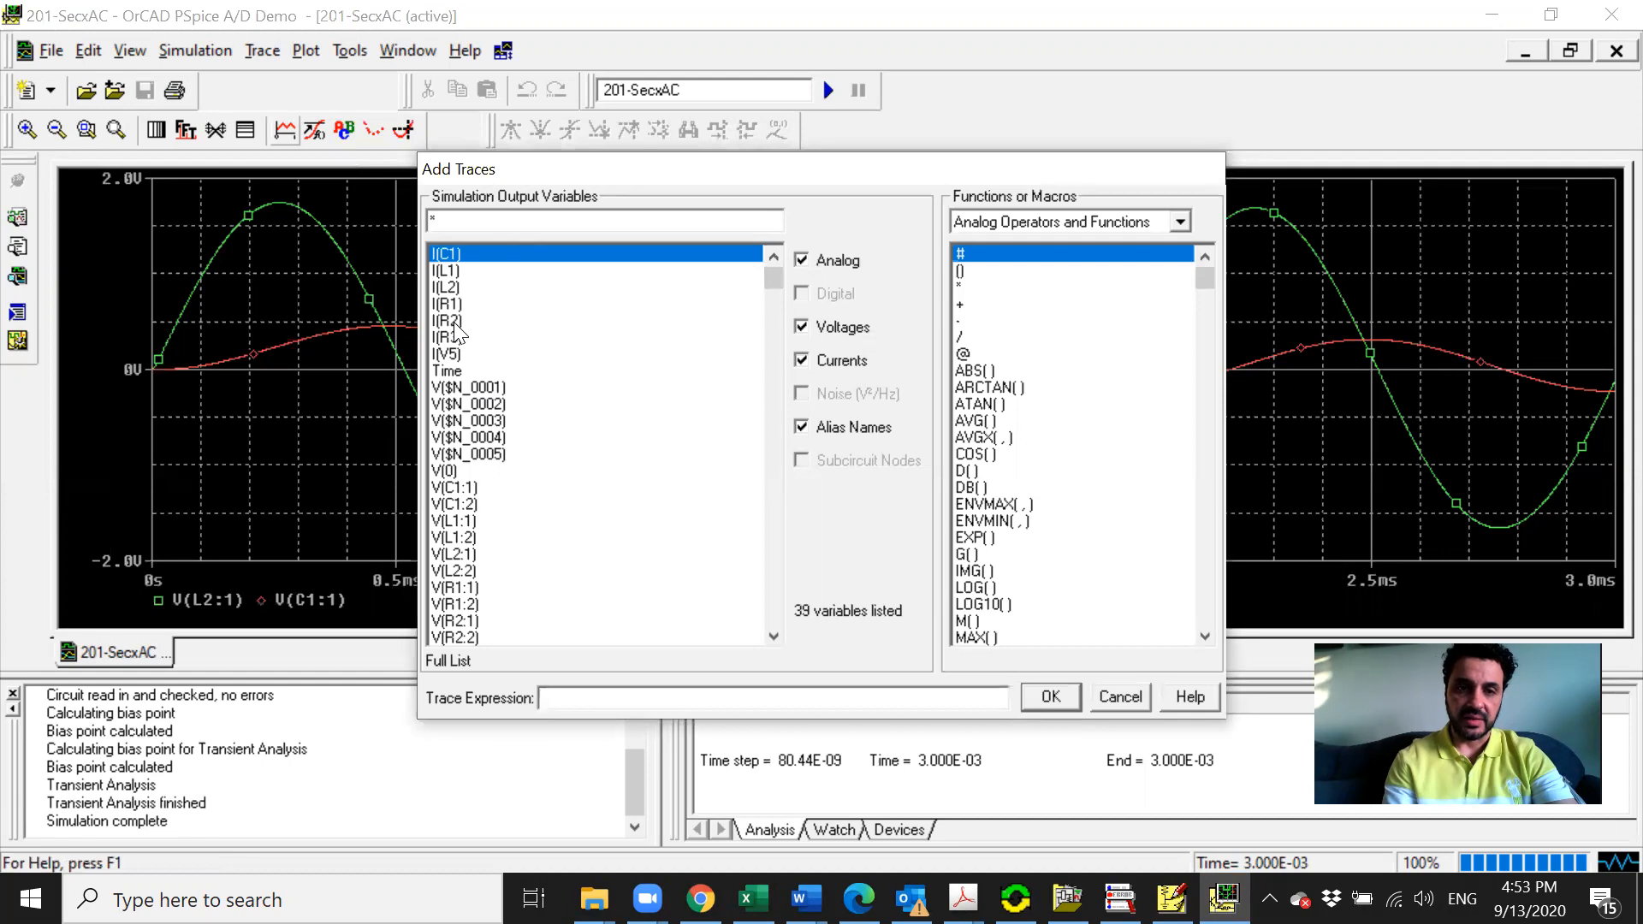
{"action": "left_click", "coordinate": [451, 271]}
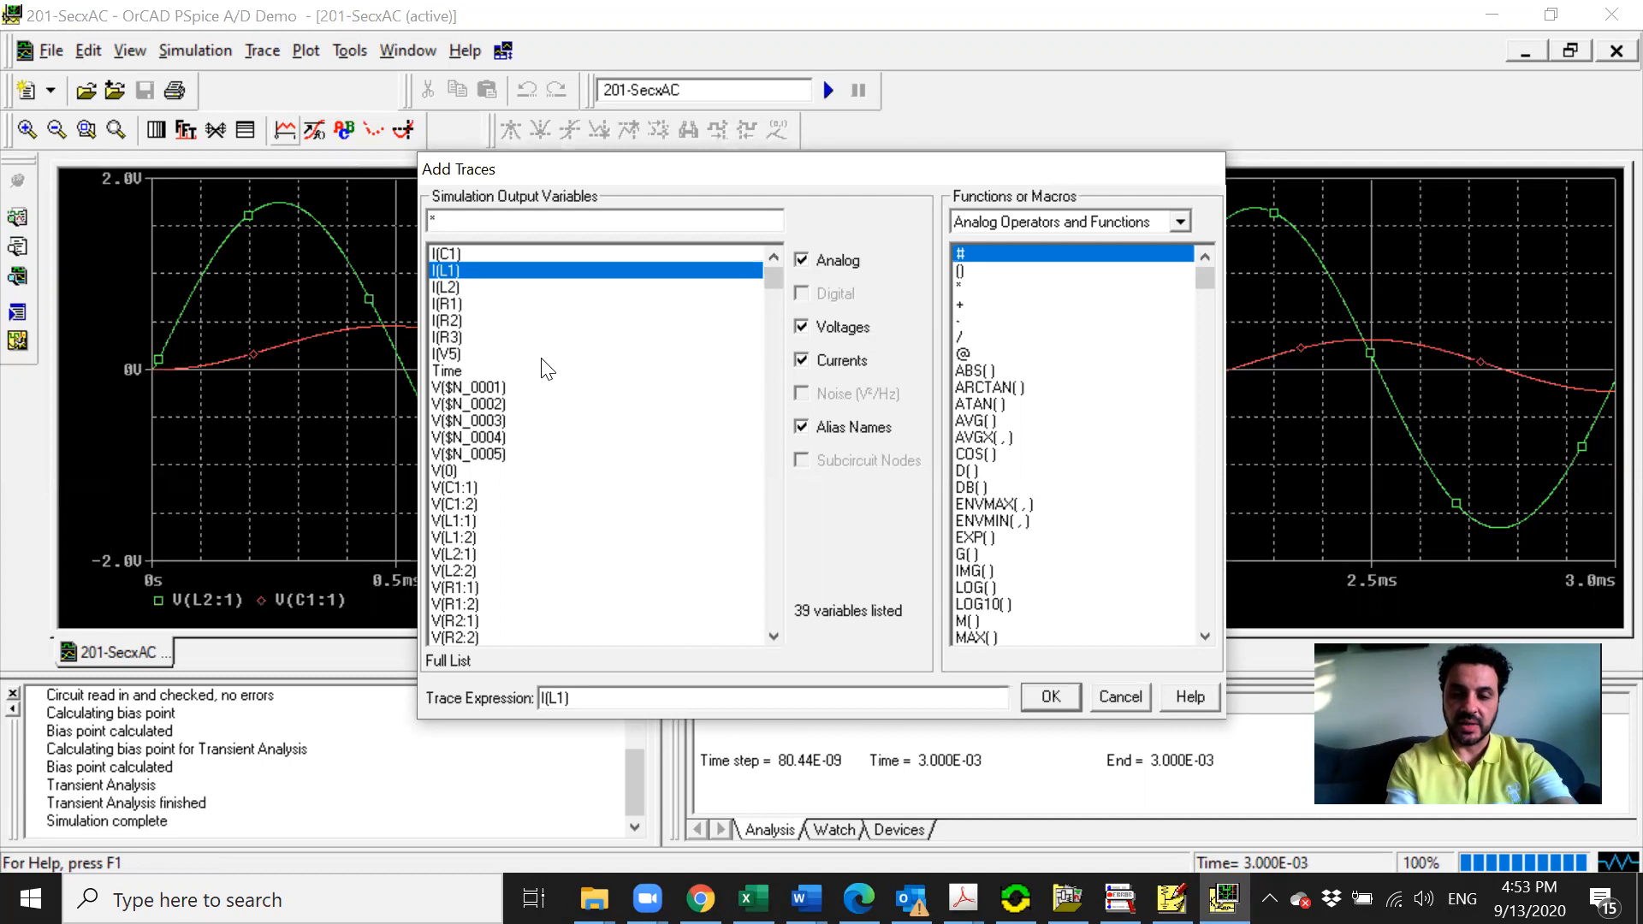
{"action": "type", "text": "*"}
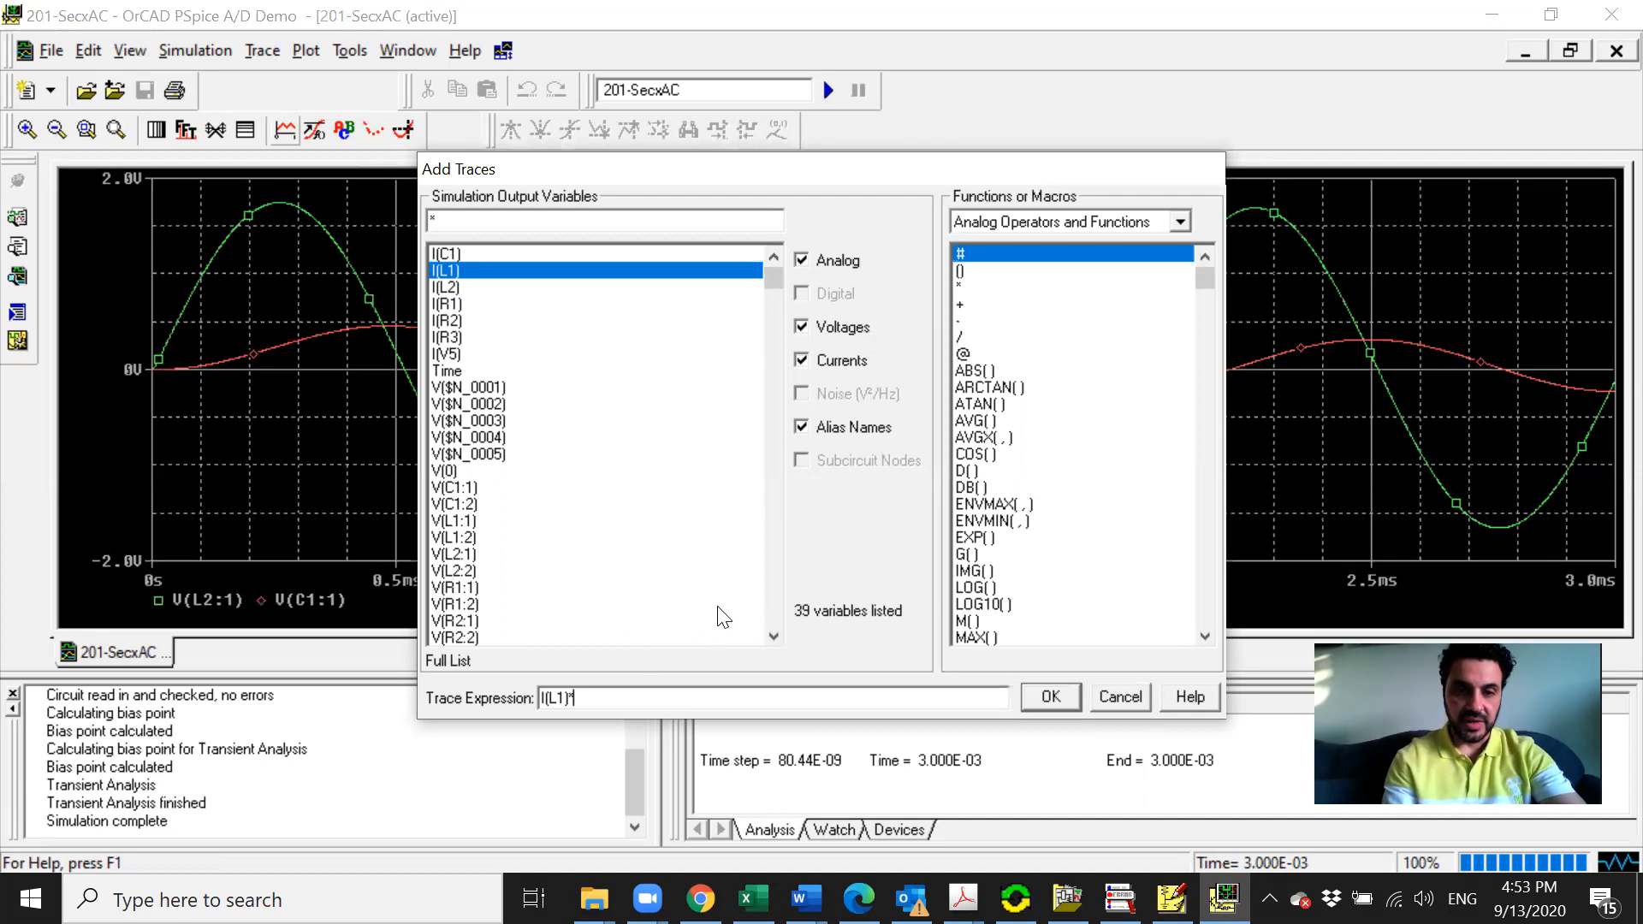
{"action": "scroll", "coordinate": [779, 586], "scroll_direction": "down", "scroll_amount": 5}
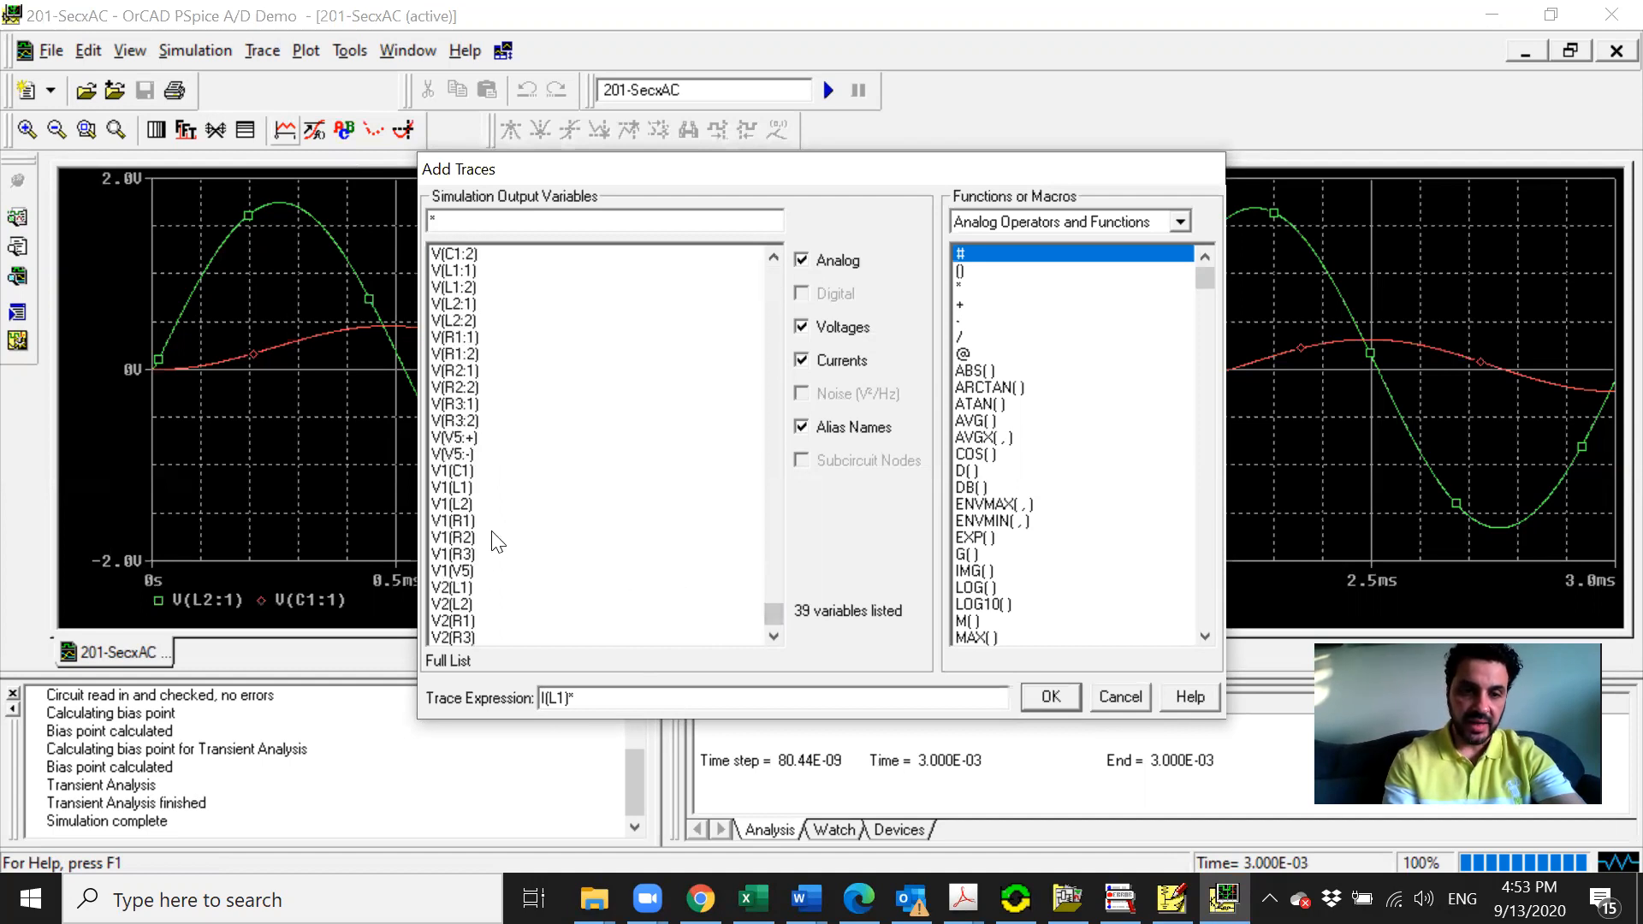
{"action": "left_click", "coordinate": [451, 488]}
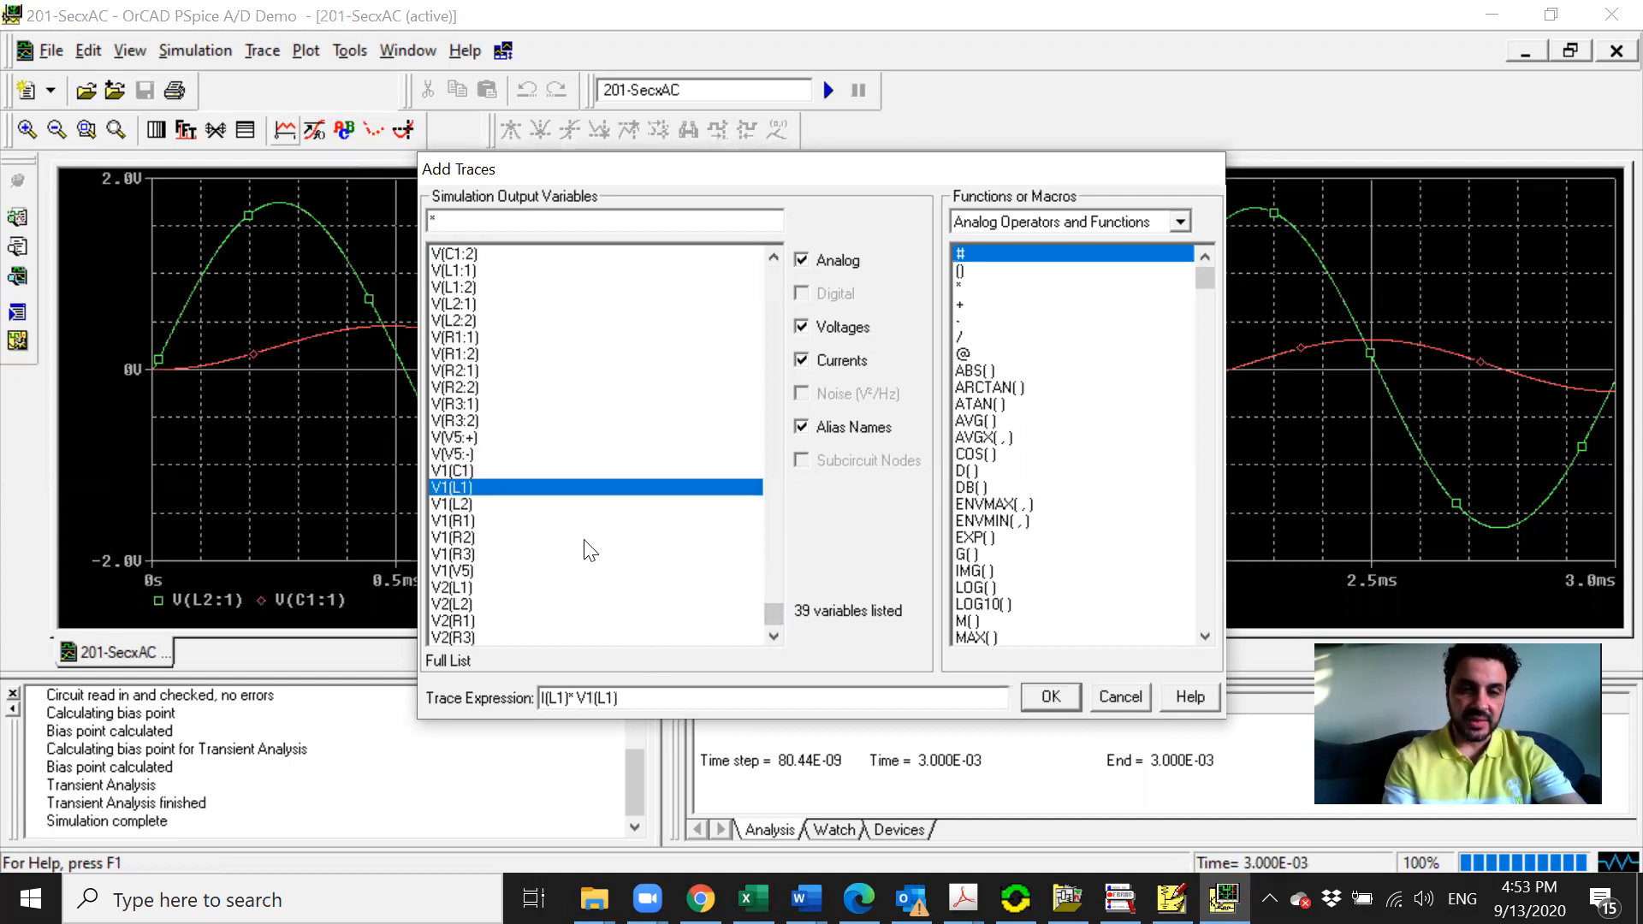
{"action": "left_click", "coordinate": [1051, 697]}
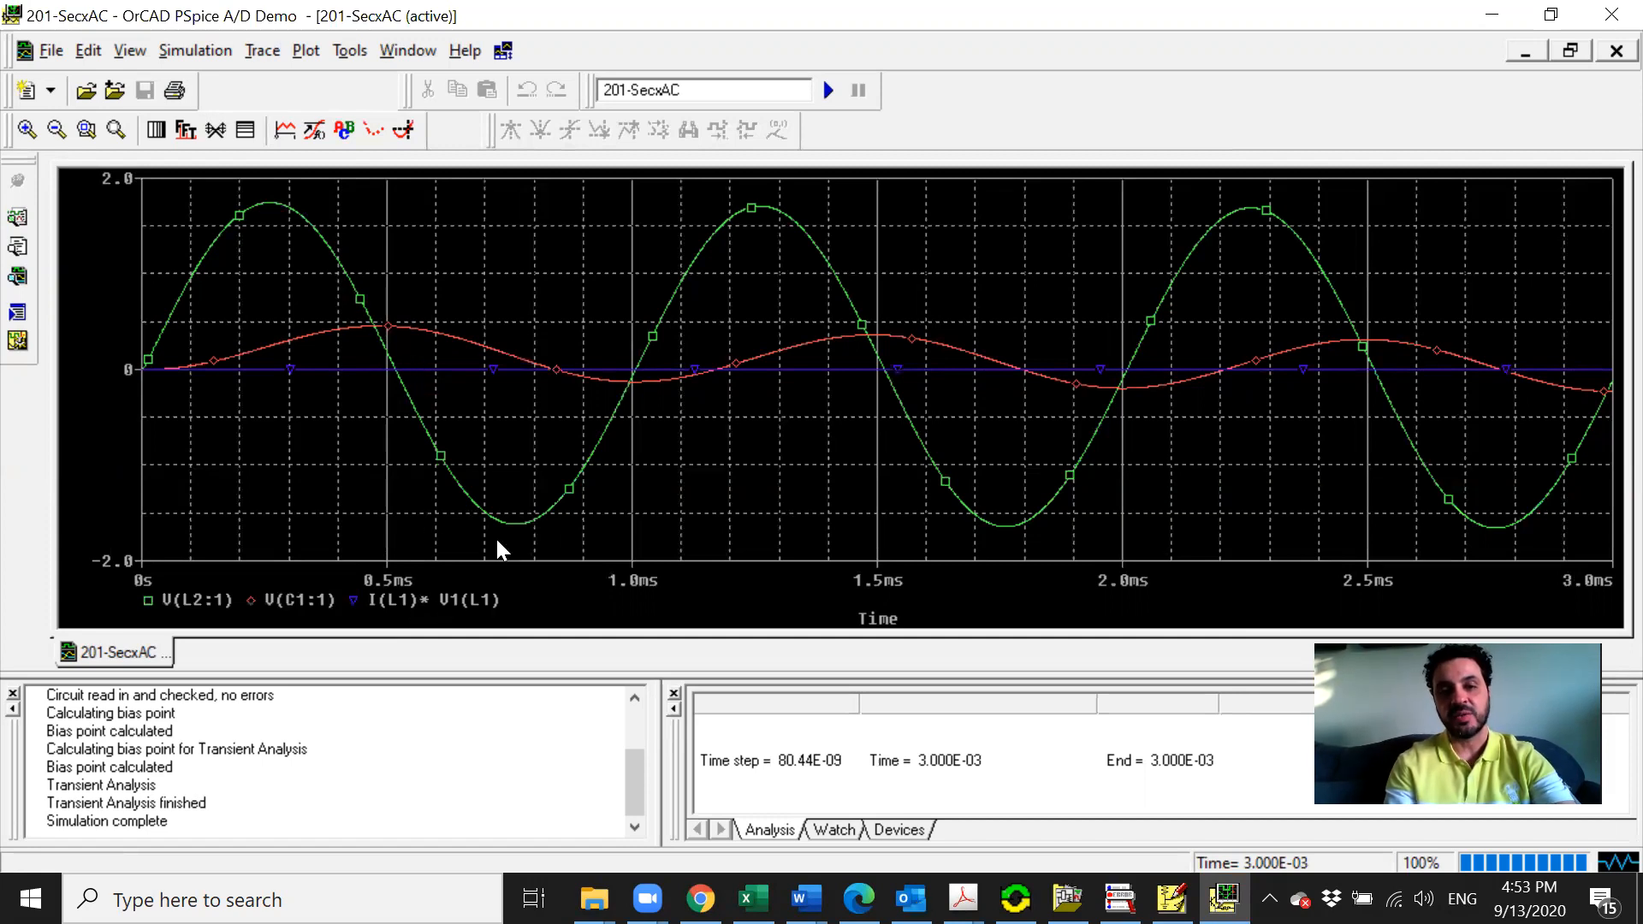
Delete the V(C1:1) and V(L2:1) voltage traces from the plot
{"action": "left_click", "coordinate": [293, 603]}
{"action": "key", "text": "Delete"}
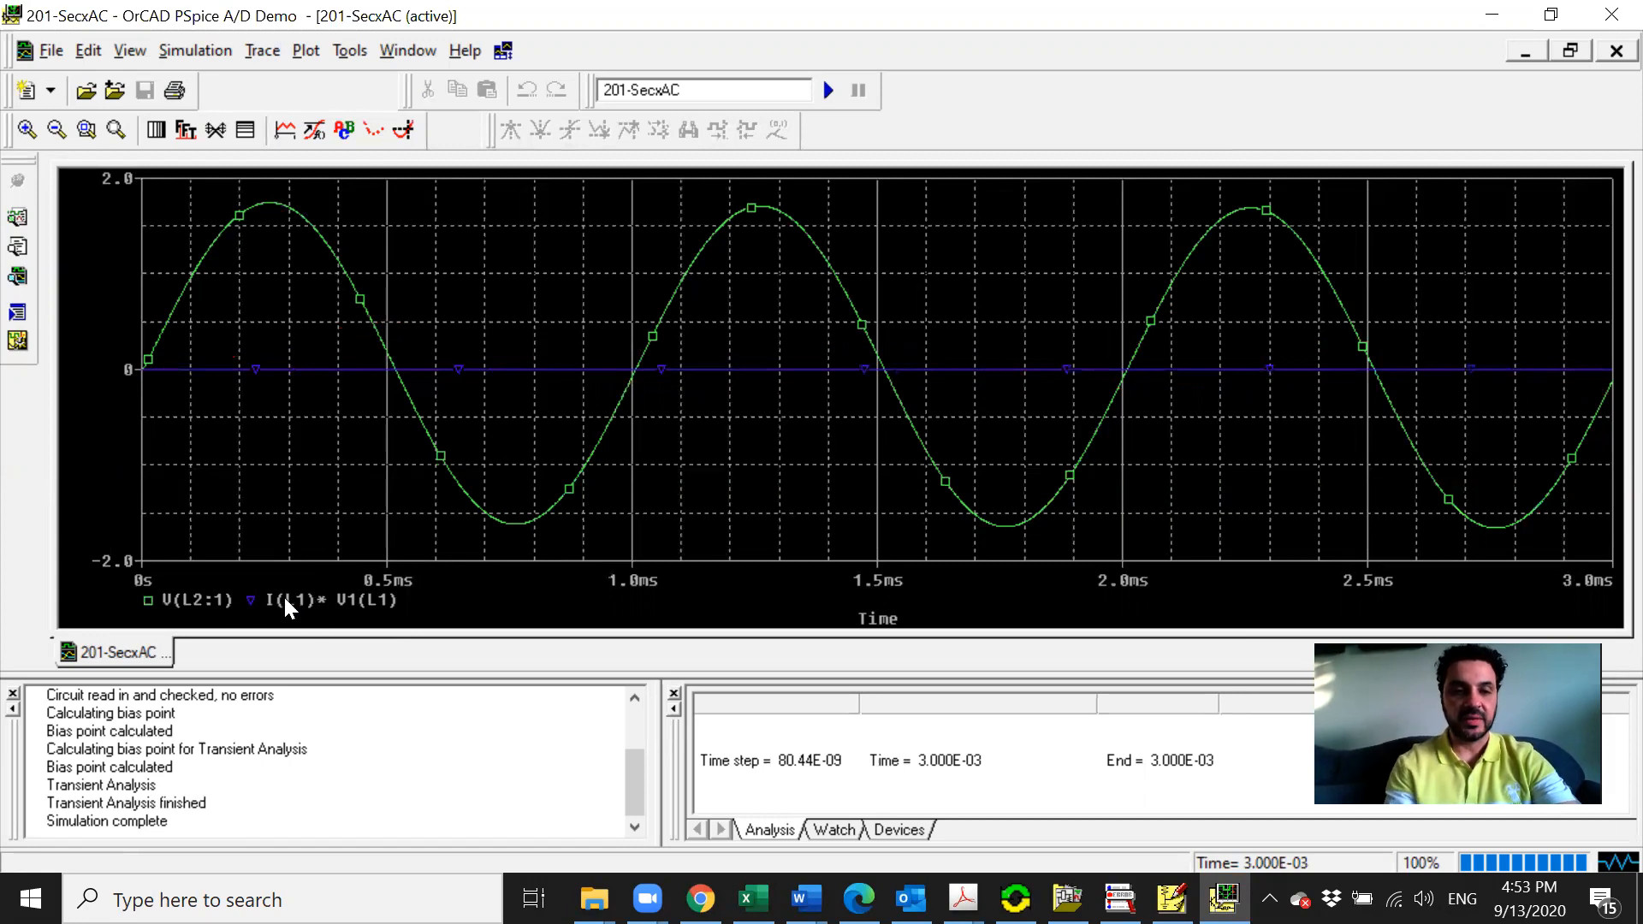
{"action": "left_click", "coordinate": [201, 601]}
{"action": "key", "text": "Delete"}
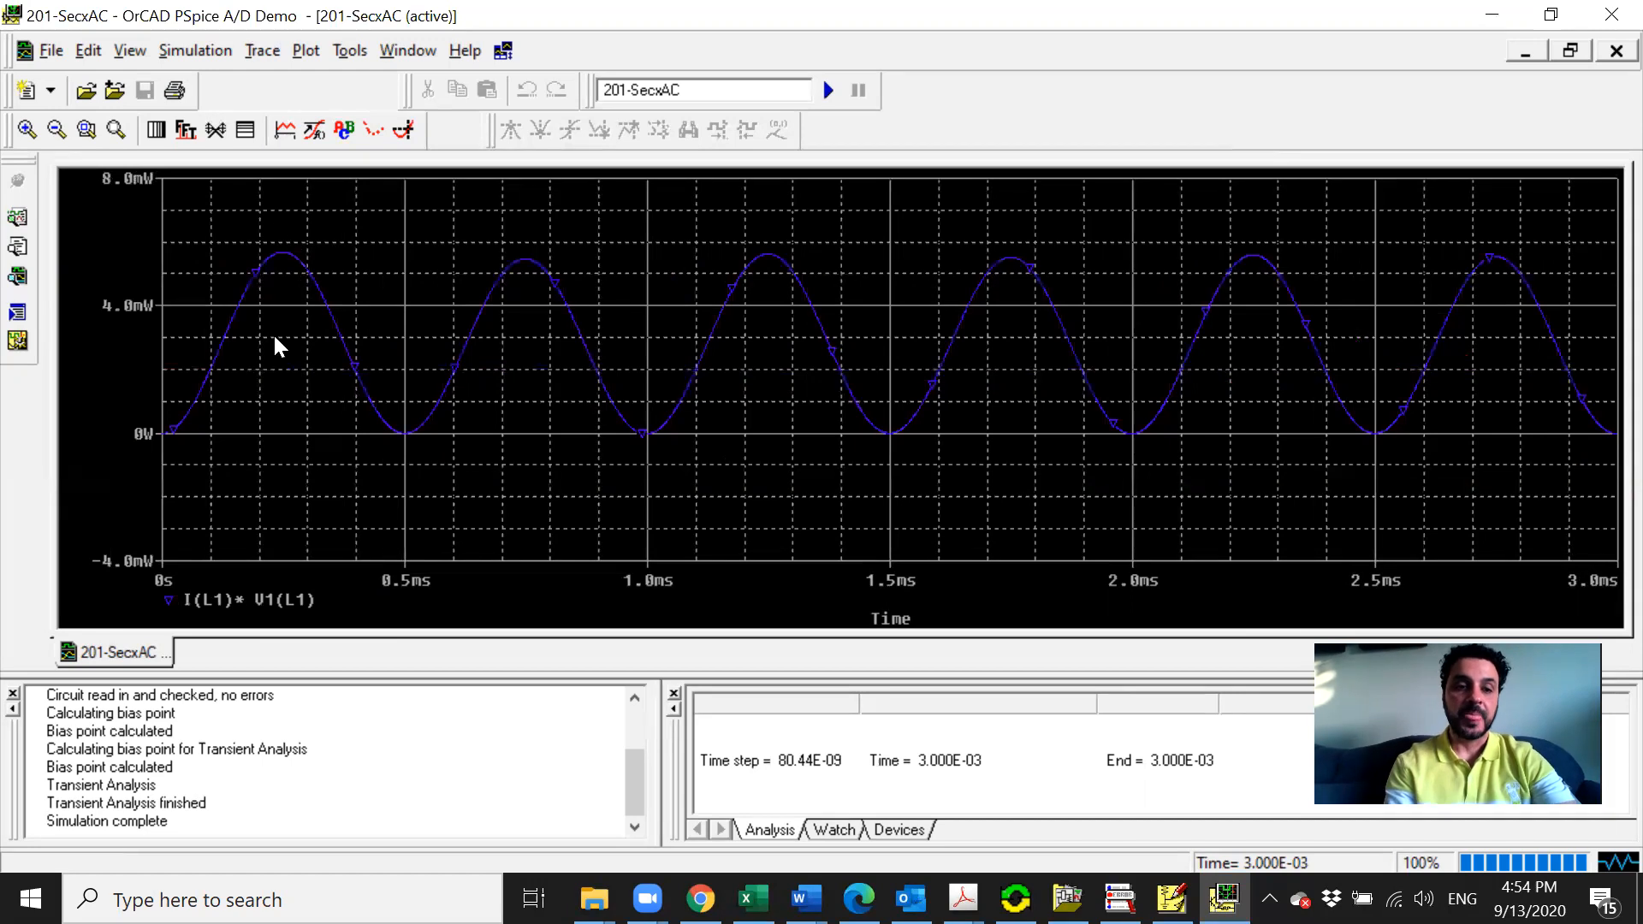
Add the inductor current trace I(L2) to the plot
{"action": "left_click", "coordinate": [286, 130]}
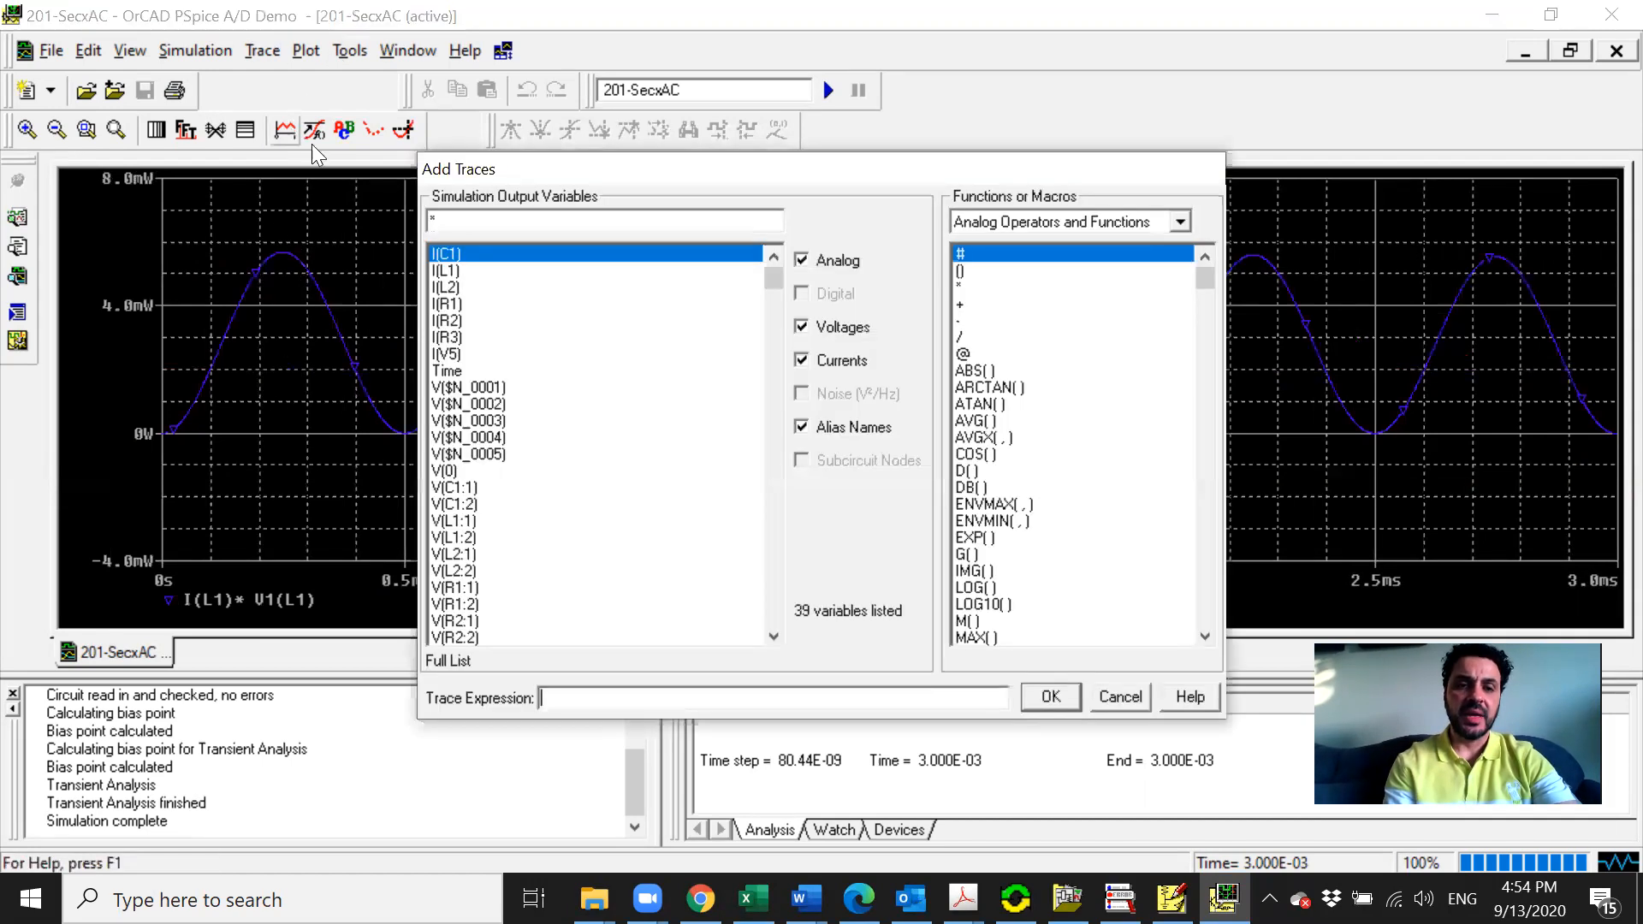
{"action": "left_click", "coordinate": [443, 289]}
{"action": "left_click", "coordinate": [1051, 696]}
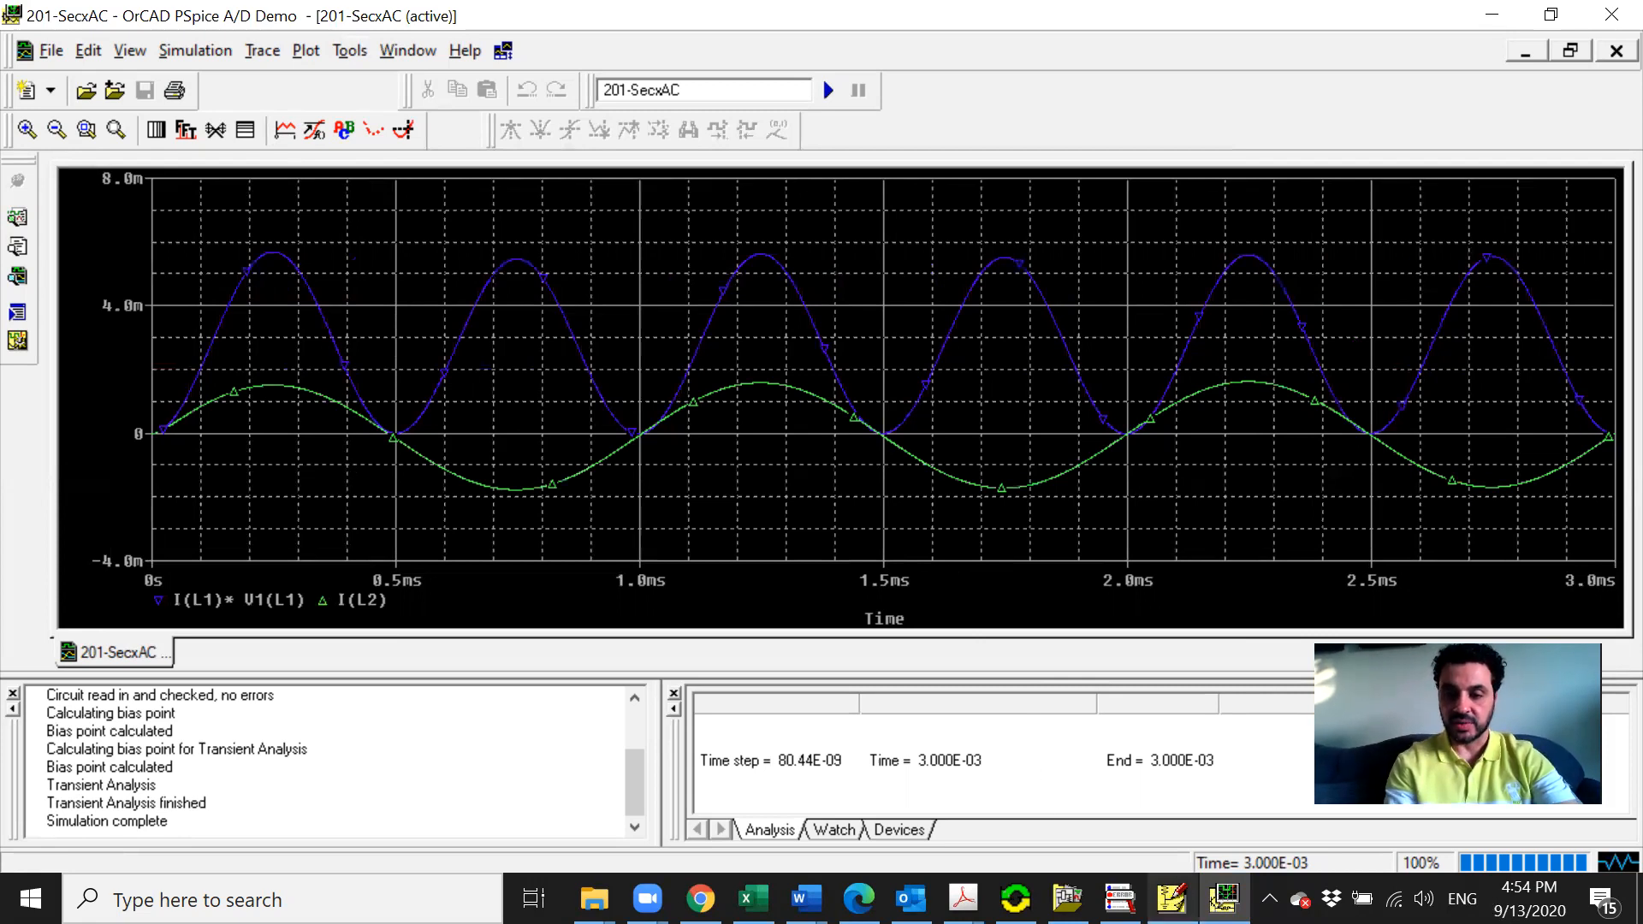
Switch to PSpice Schematics and delete the sinusoidal source from the circuit
{"action": "mouse_move", "coordinate": [1223, 899]}
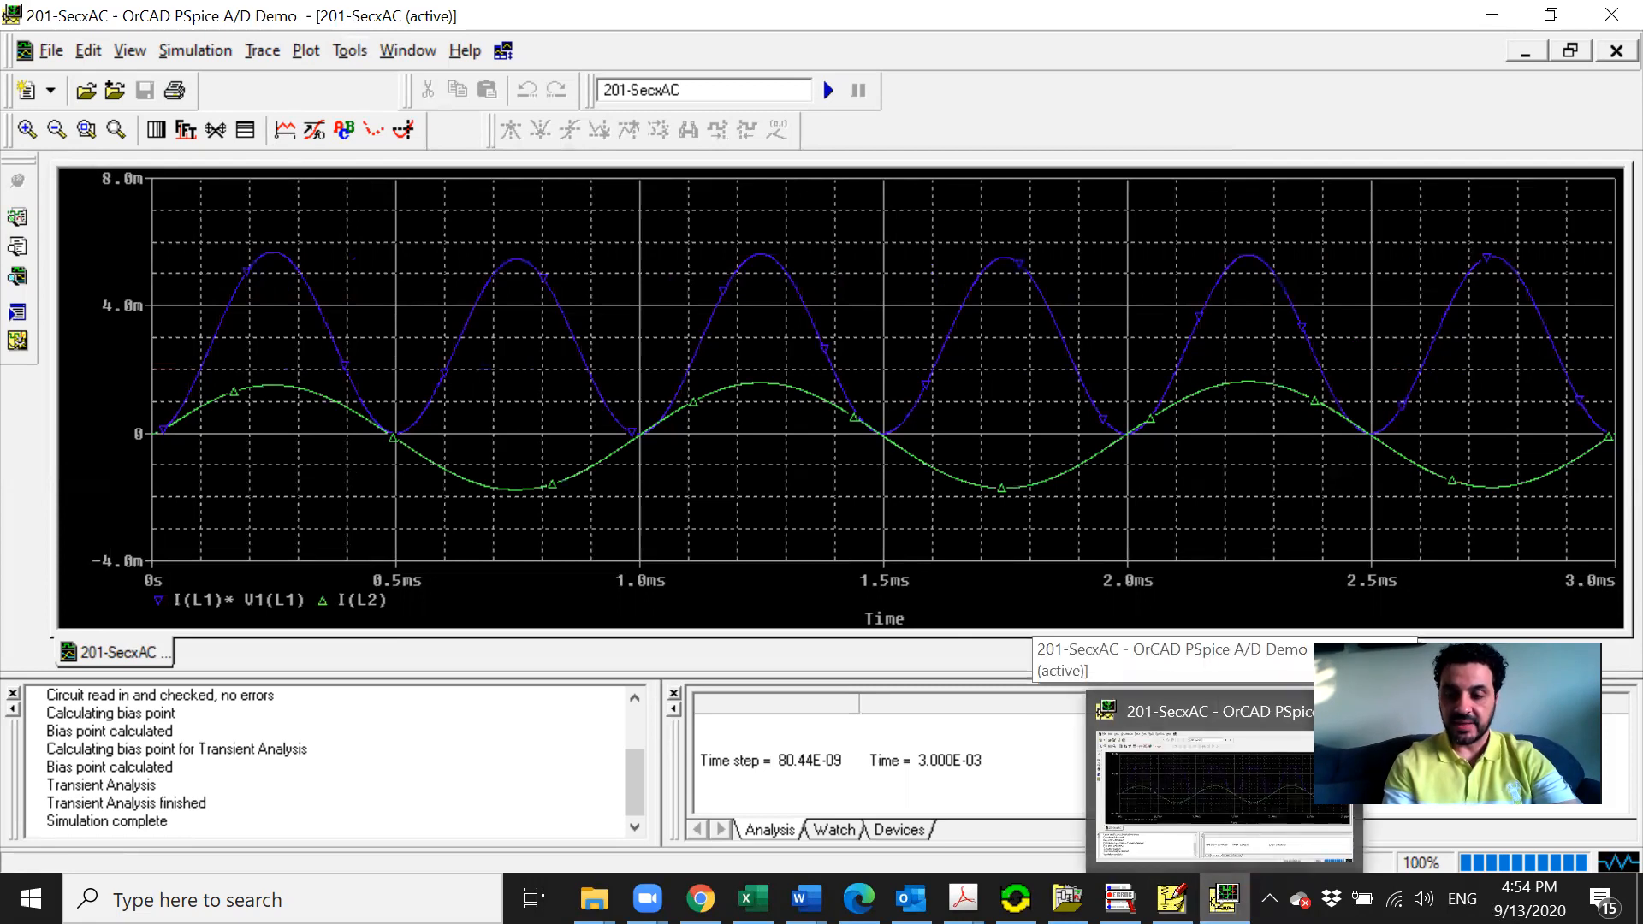
{"action": "left_click", "coordinate": [1171, 898]}
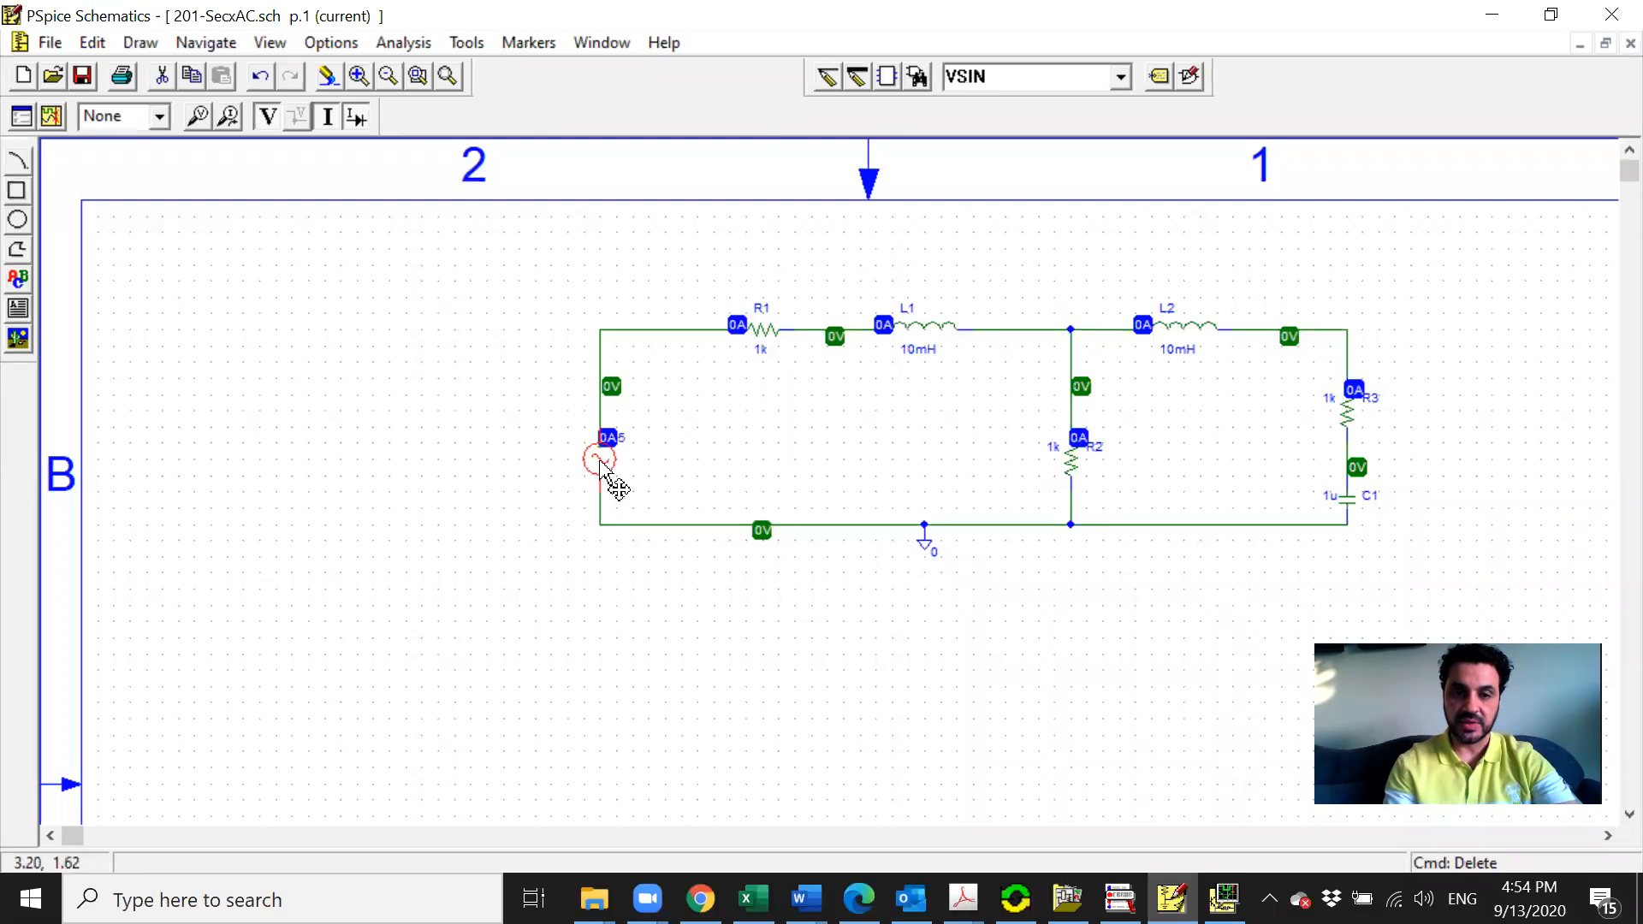
{"action": "key", "text": "Delete"}
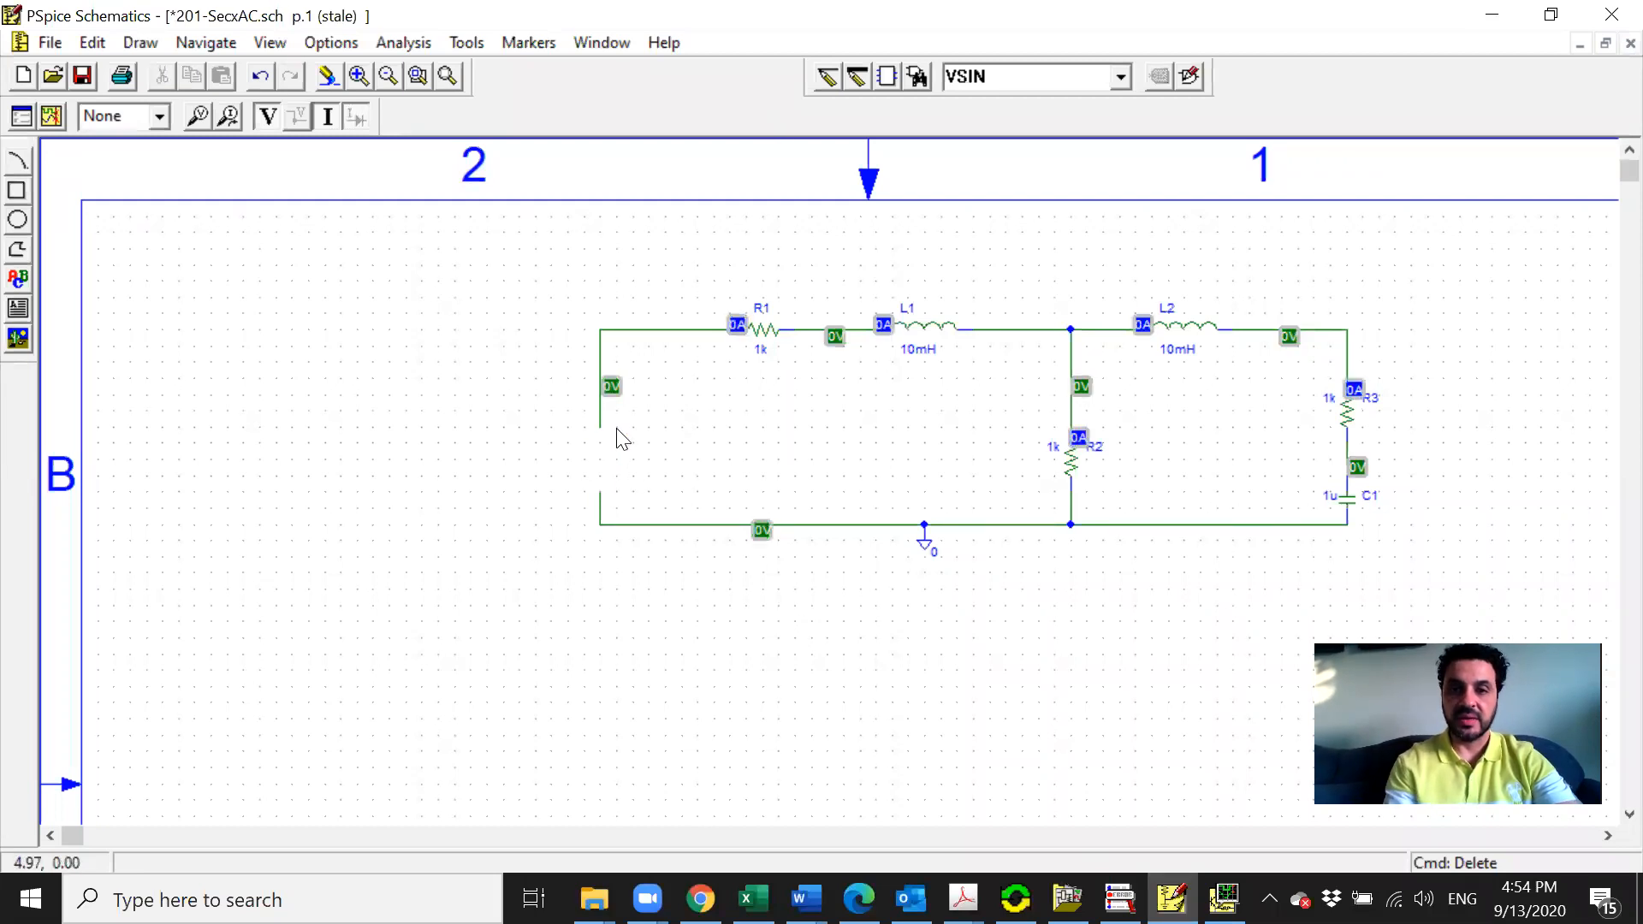
Place a VPULSE source in the gap left in the circuit's source branch and end part placement
{"action": "double_click", "coordinate": [1049, 66]}
{"action": "type", "text": "VPULSE"}
{"action": "key", "text": "Return"}
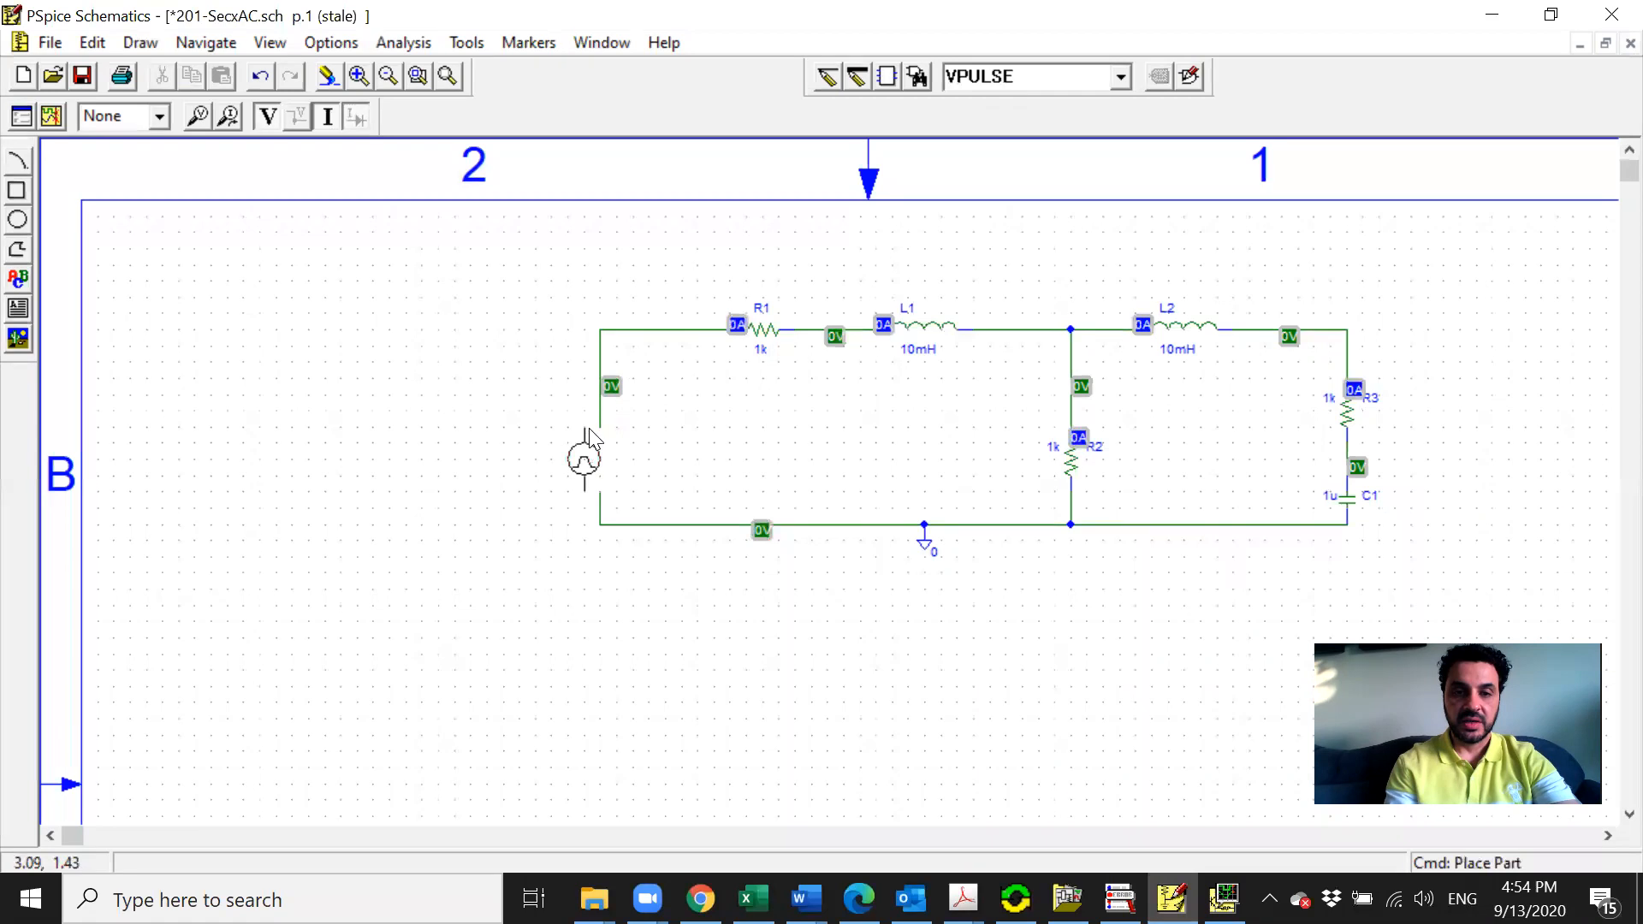
{"action": "left_click", "coordinate": [601, 434]}
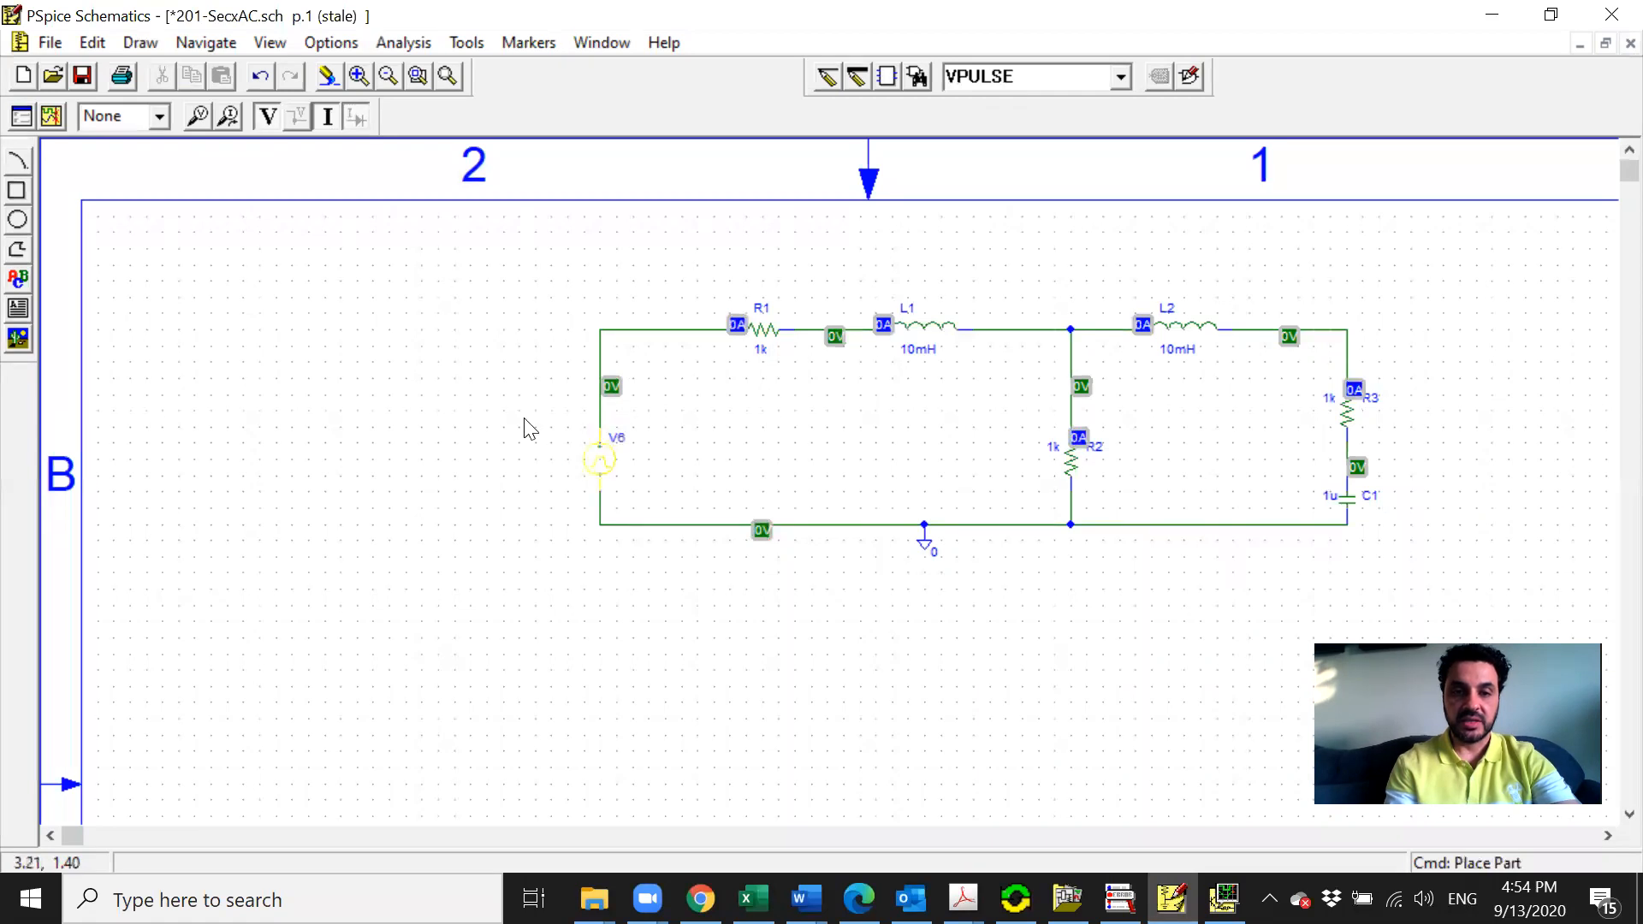
{"action": "right_click", "coordinate": [435, 432]}
Set the VPULSE source's V1 attribute to 0 and its V2 attribute to 5
{"action": "left_click", "coordinate": [603, 470]}
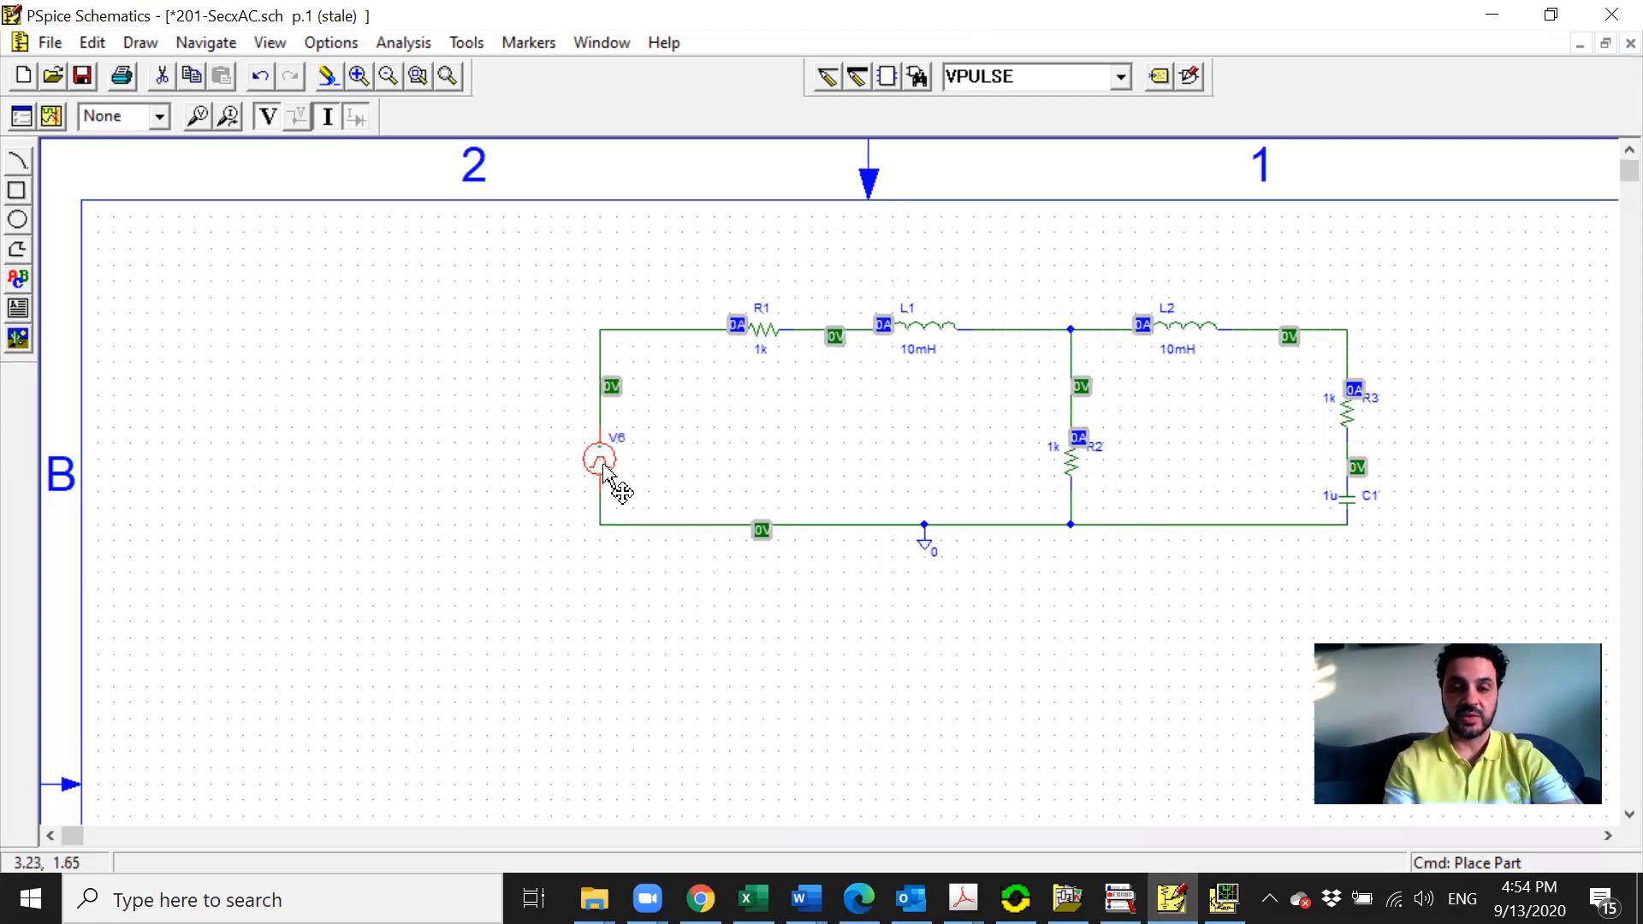
{"action": "double_click", "coordinate": [603, 467]}
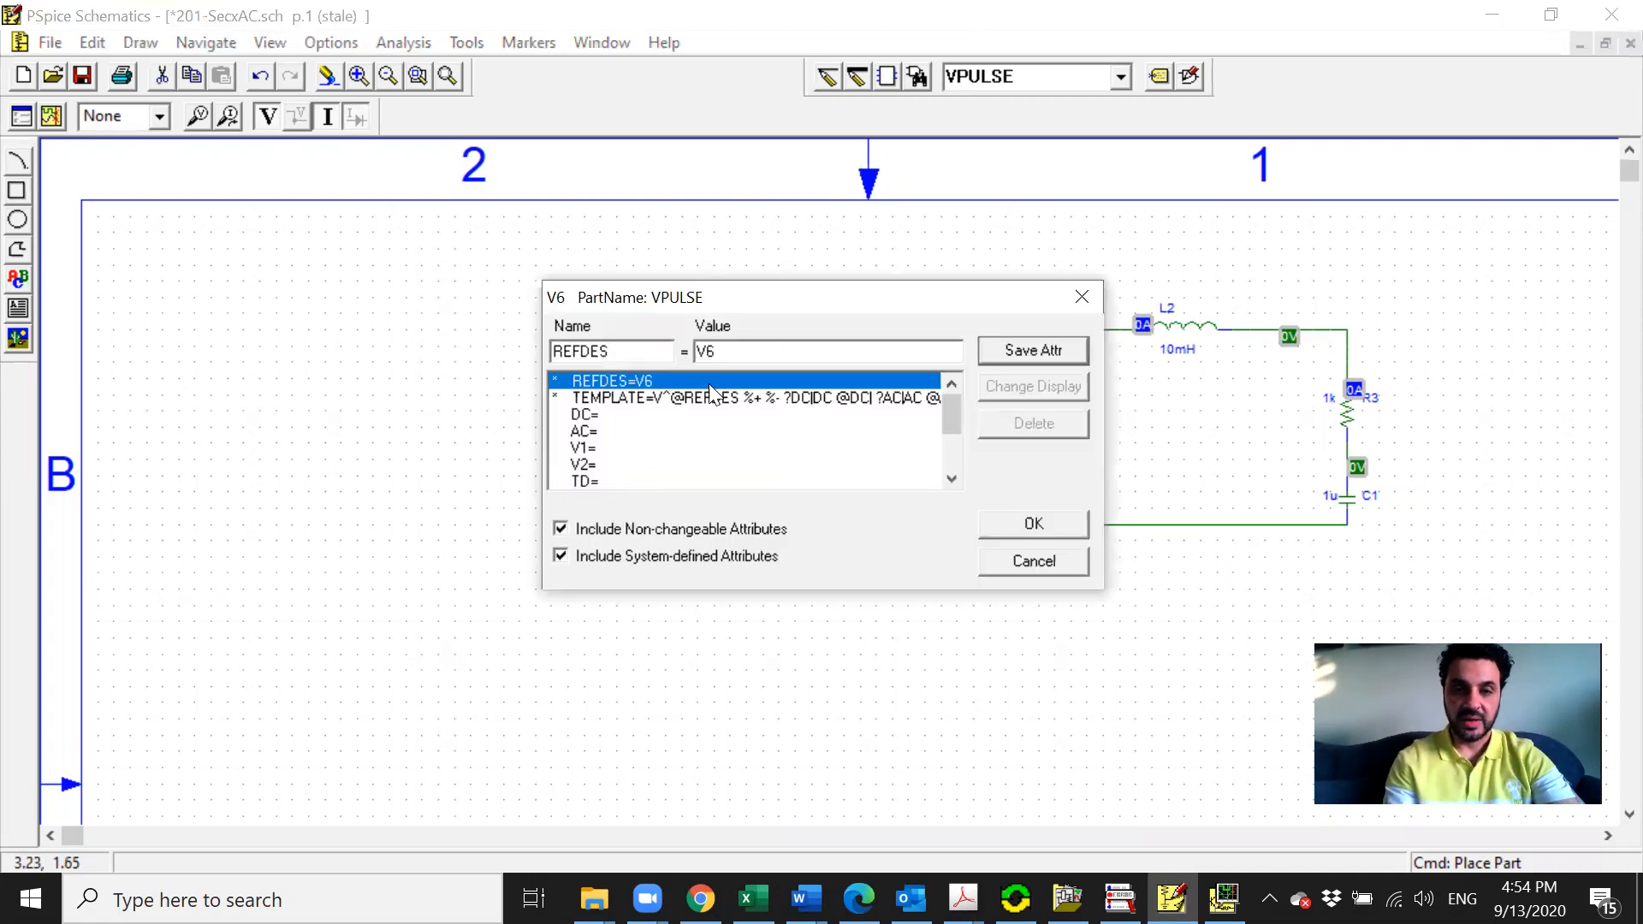
{"action": "left_click", "coordinate": [593, 446]}
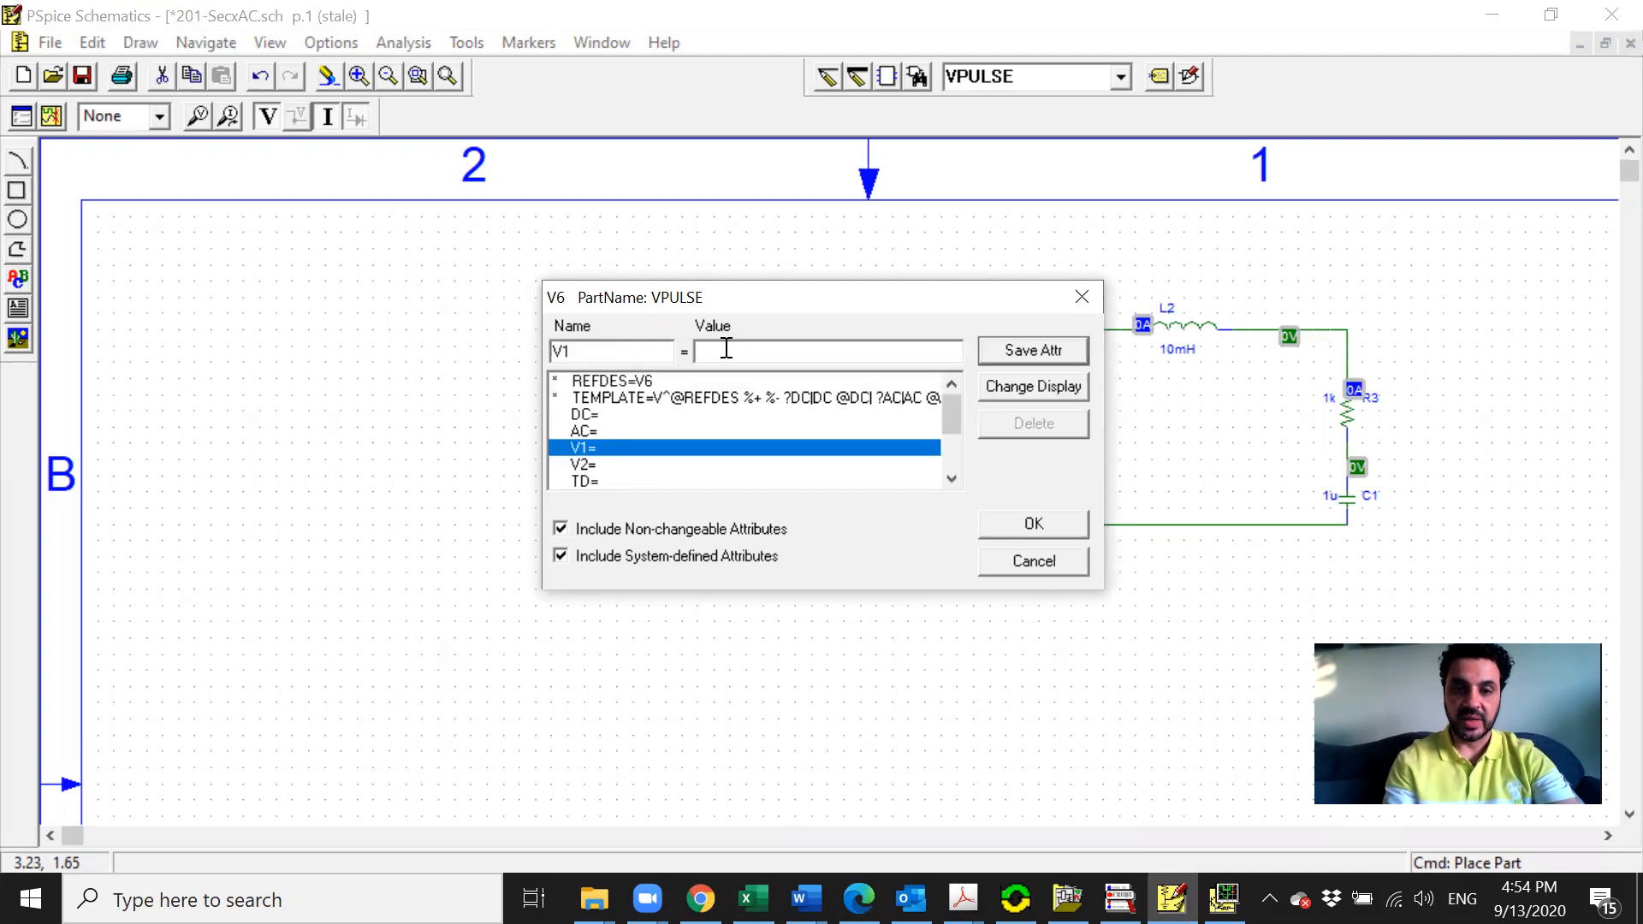
{"action": "type", "text": "0"}
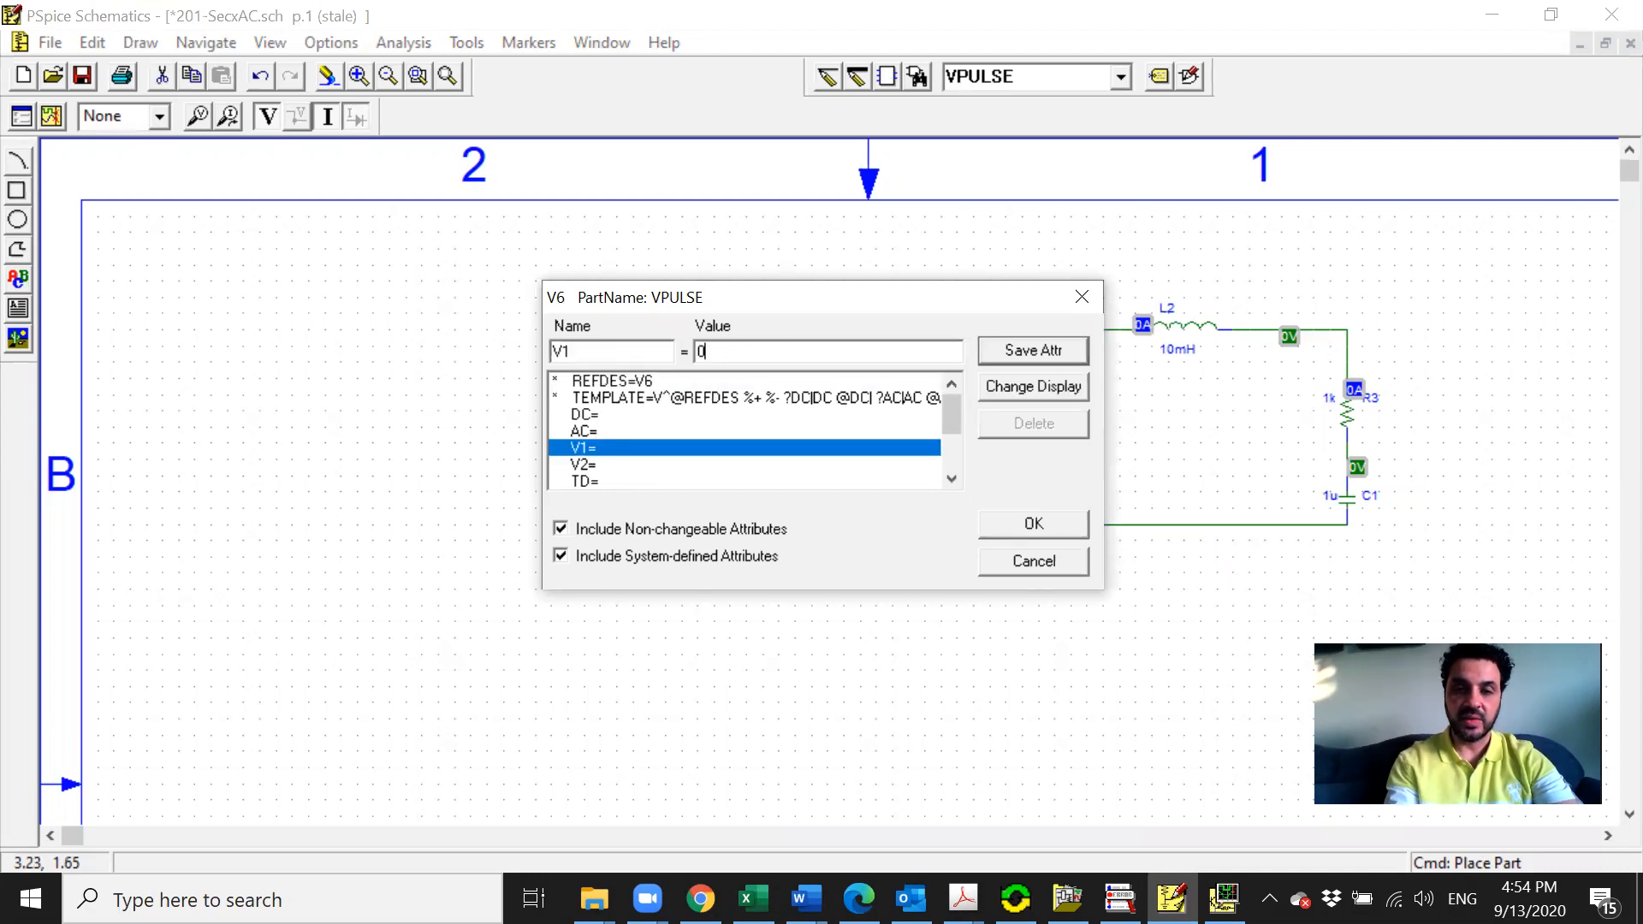
{"action": "left_click", "coordinate": [616, 463]}
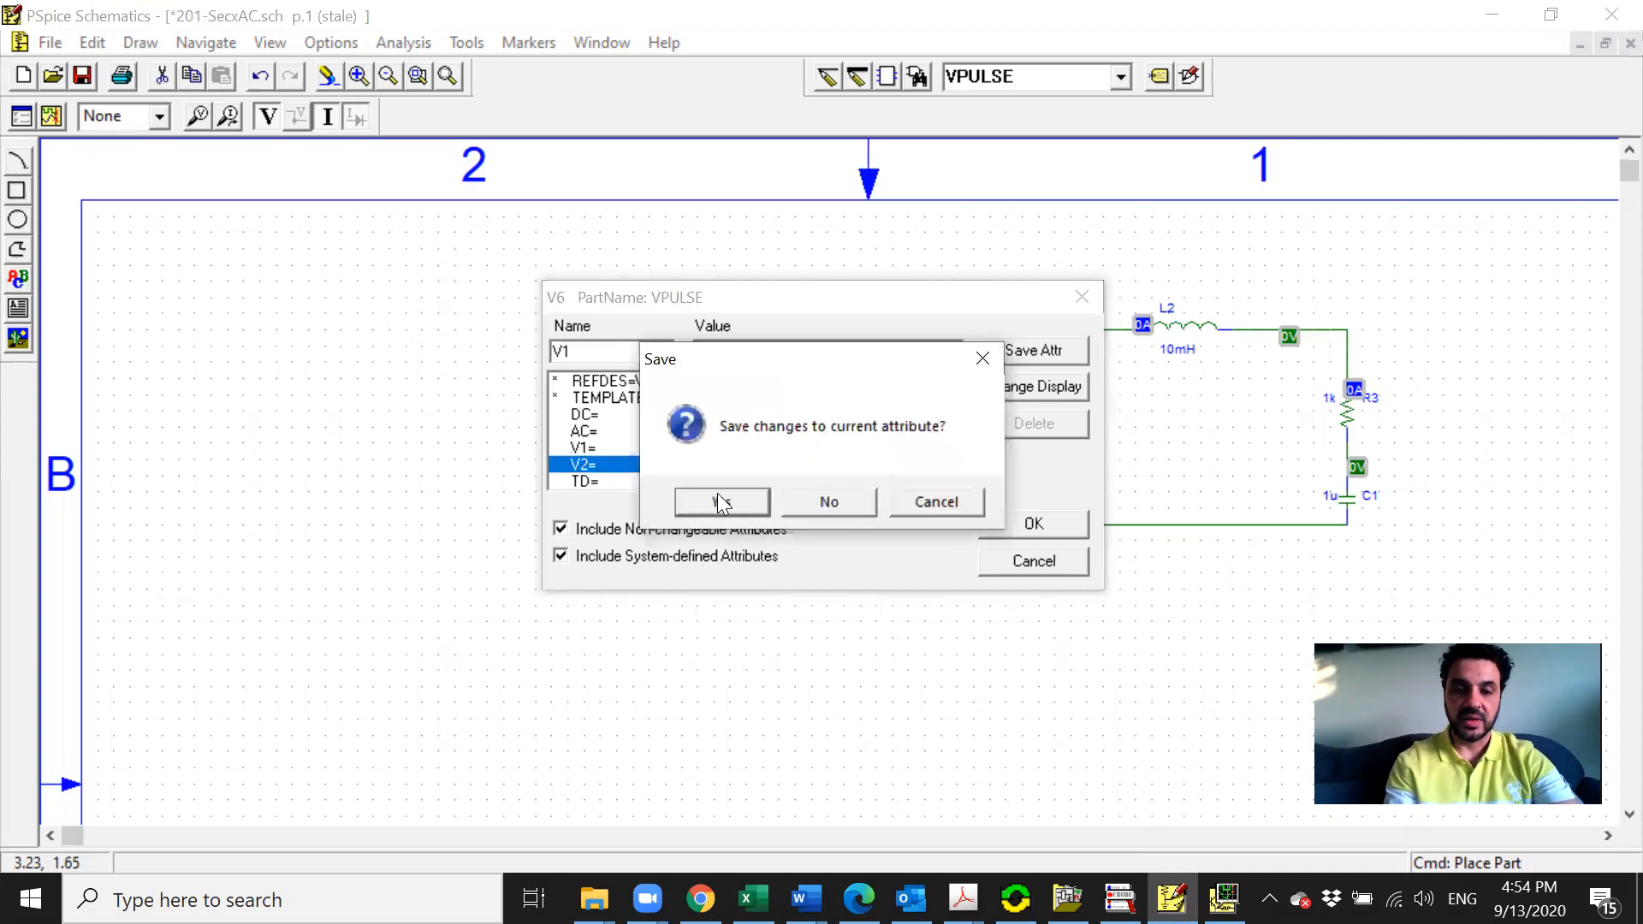
{"action": "left_click", "coordinate": [720, 502]}
{"action": "left_click", "coordinate": [593, 469]}
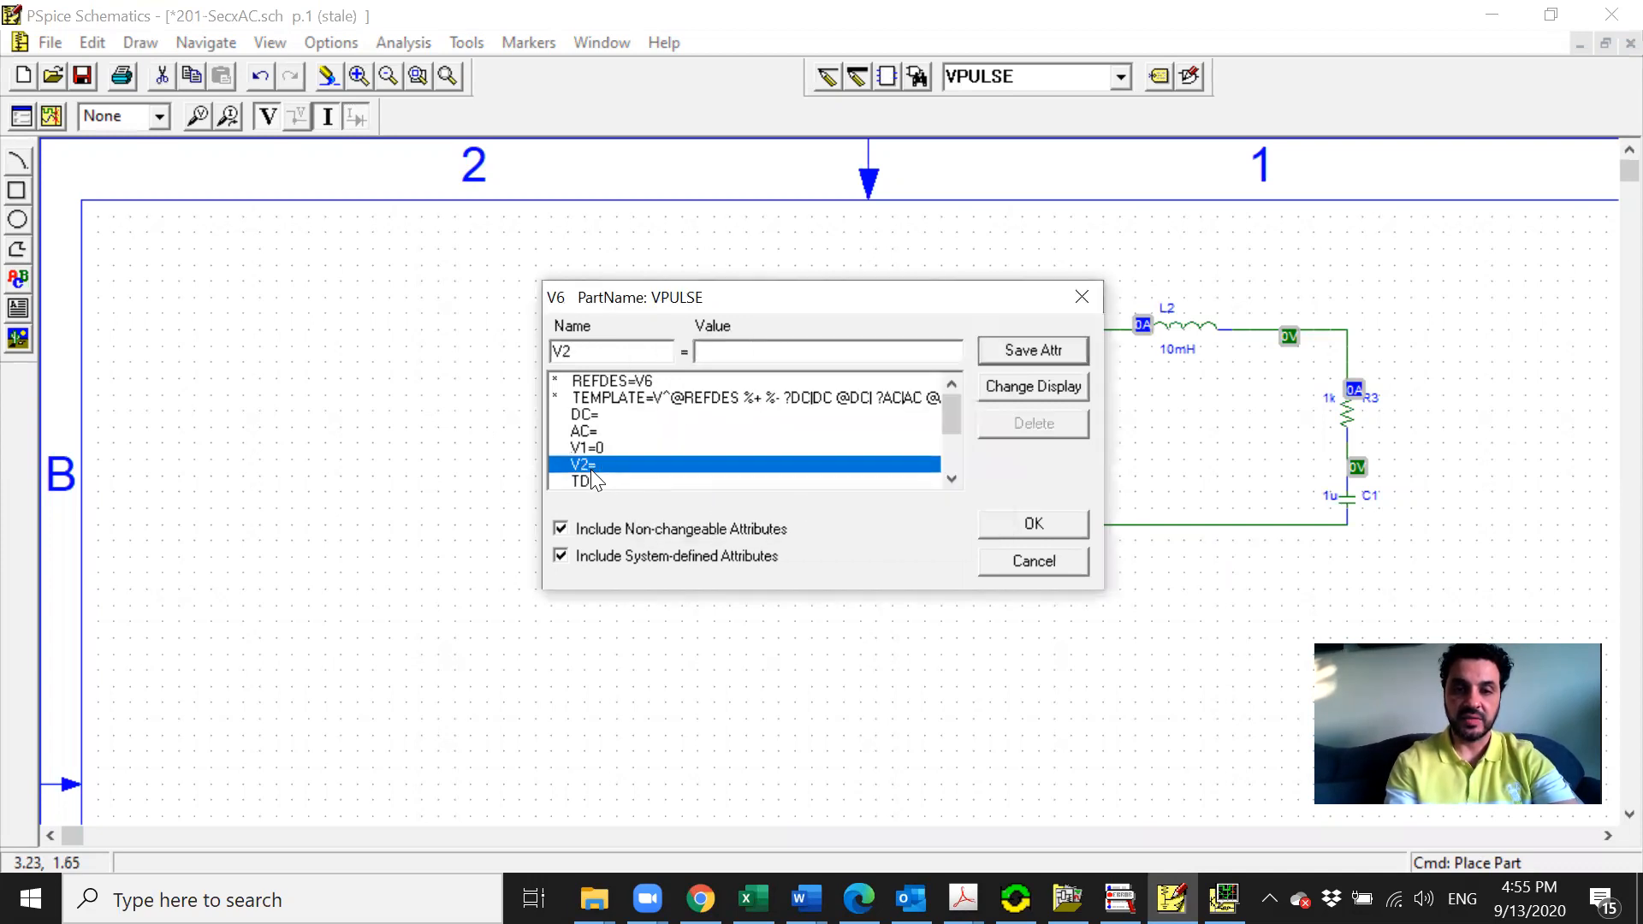
{"action": "type", "text": "5"}
{"action": "left_click", "coordinate": [1060, 352]}
Set the pulse source's delay time TD to 1ms and save the attribute
{"action": "left_click", "coordinate": [827, 480]}
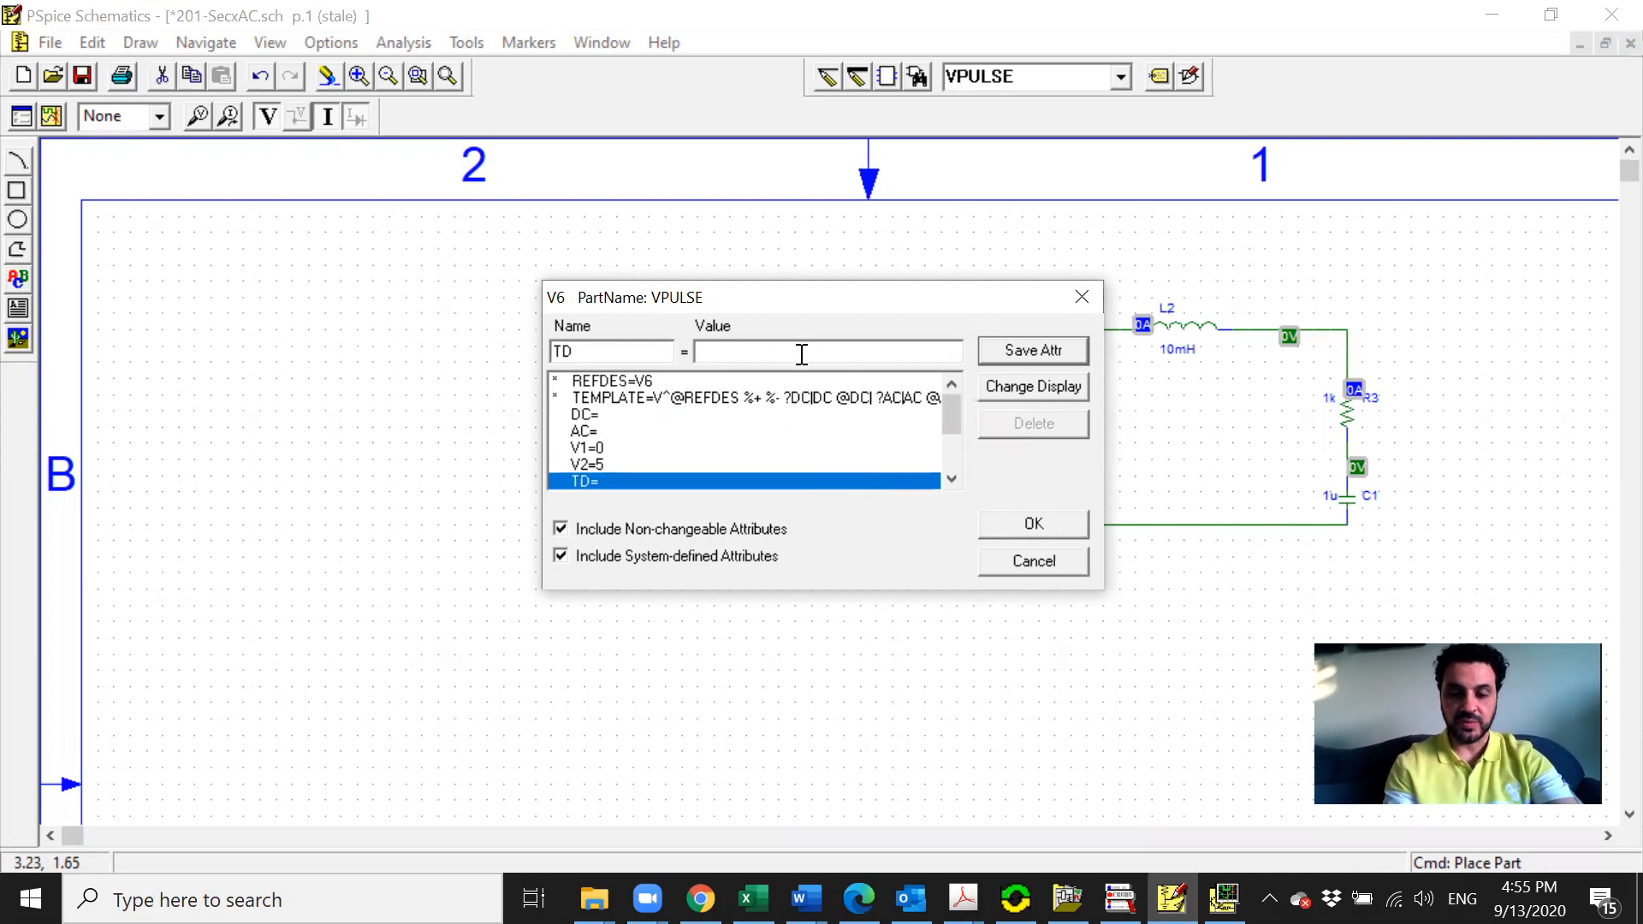
{"action": "type", "text": "1ms"}
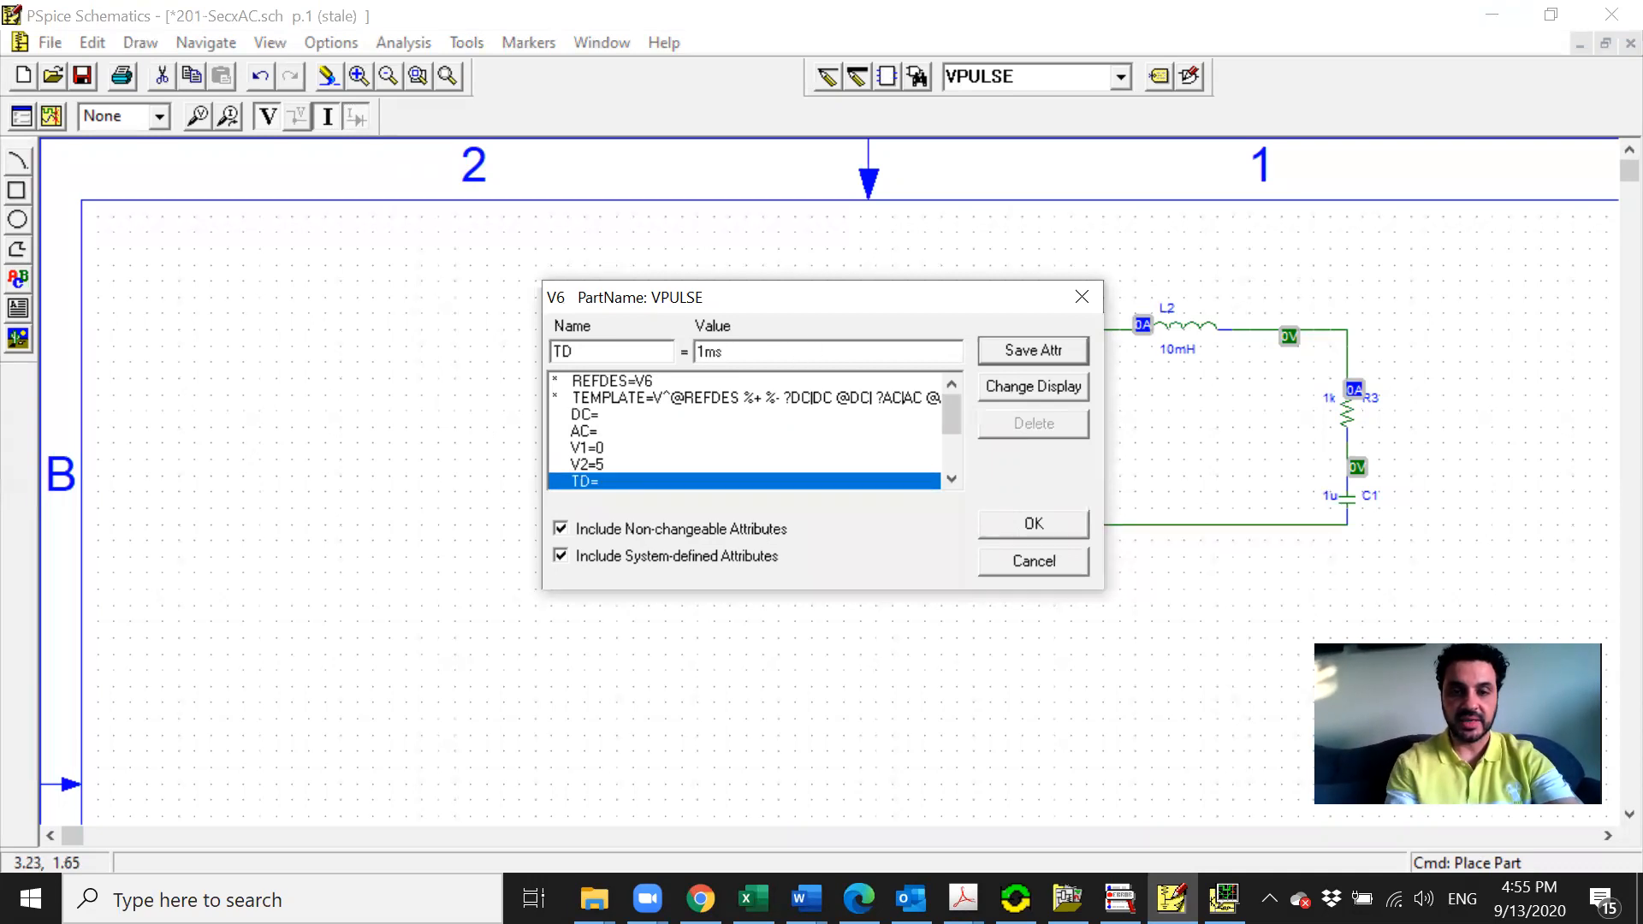
{"action": "left_click", "coordinate": [950, 479]}
{"action": "left_click", "coordinate": [951, 479]}
{"action": "left_click", "coordinate": [950, 479]}
{"action": "left_click", "coordinate": [950, 479]}
{"action": "left_click", "coordinate": [951, 479]}
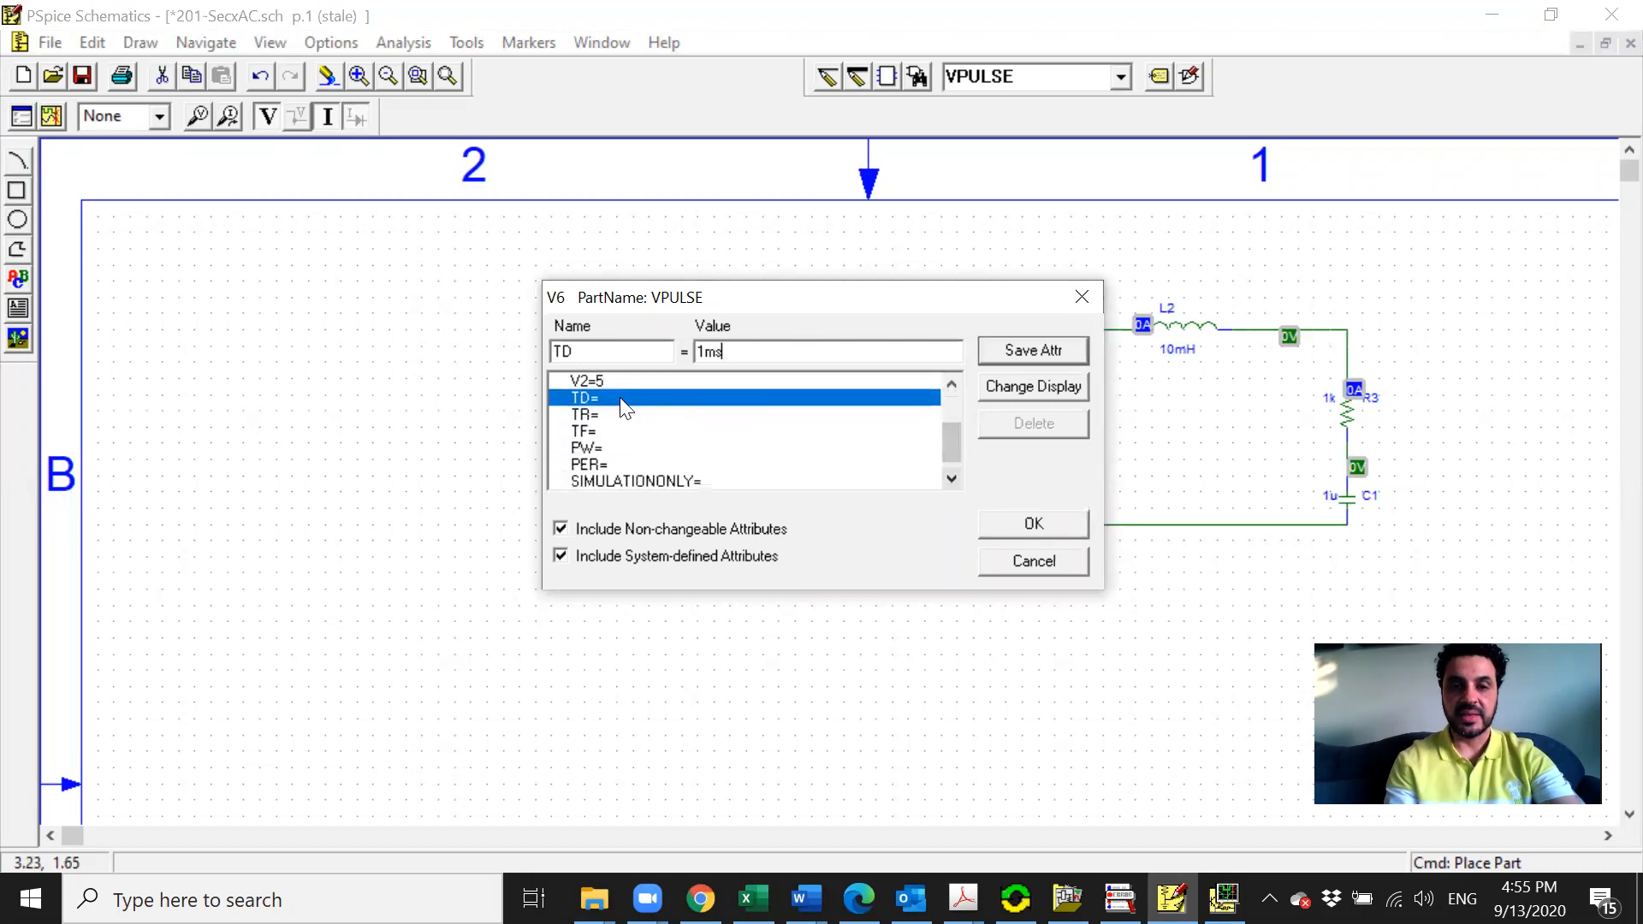
{"action": "left_click", "coordinate": [607, 415]}
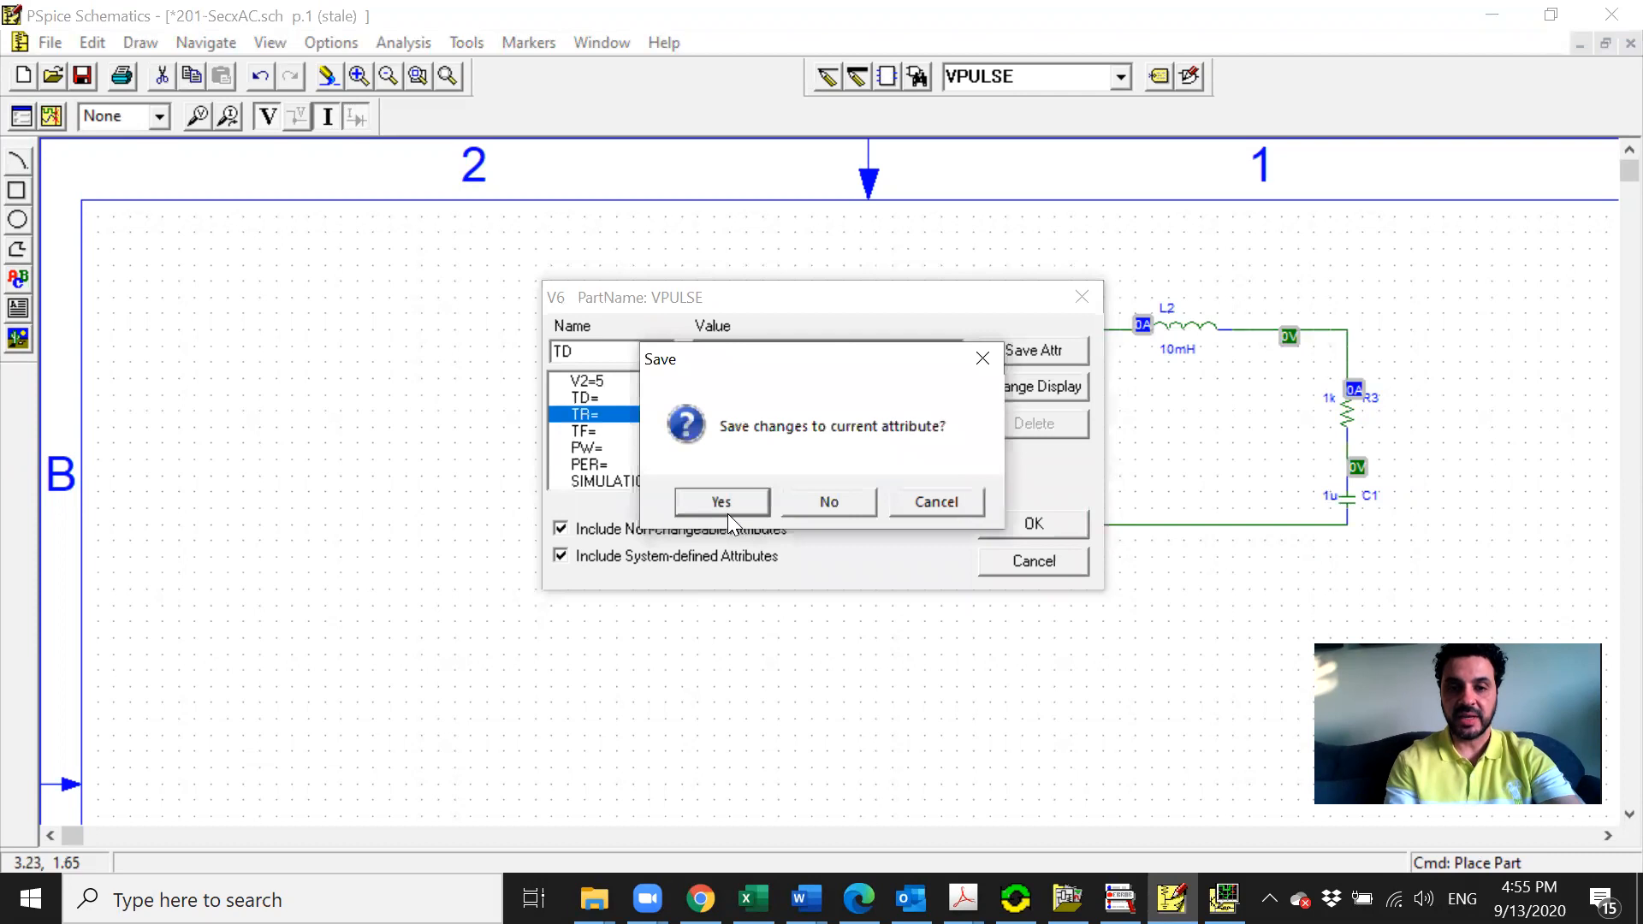
{"action": "left_click", "coordinate": [724, 503]}
Set the pulse source's rise time TR to 1us and save the attribute
{"action": "left_click", "coordinate": [597, 414]}
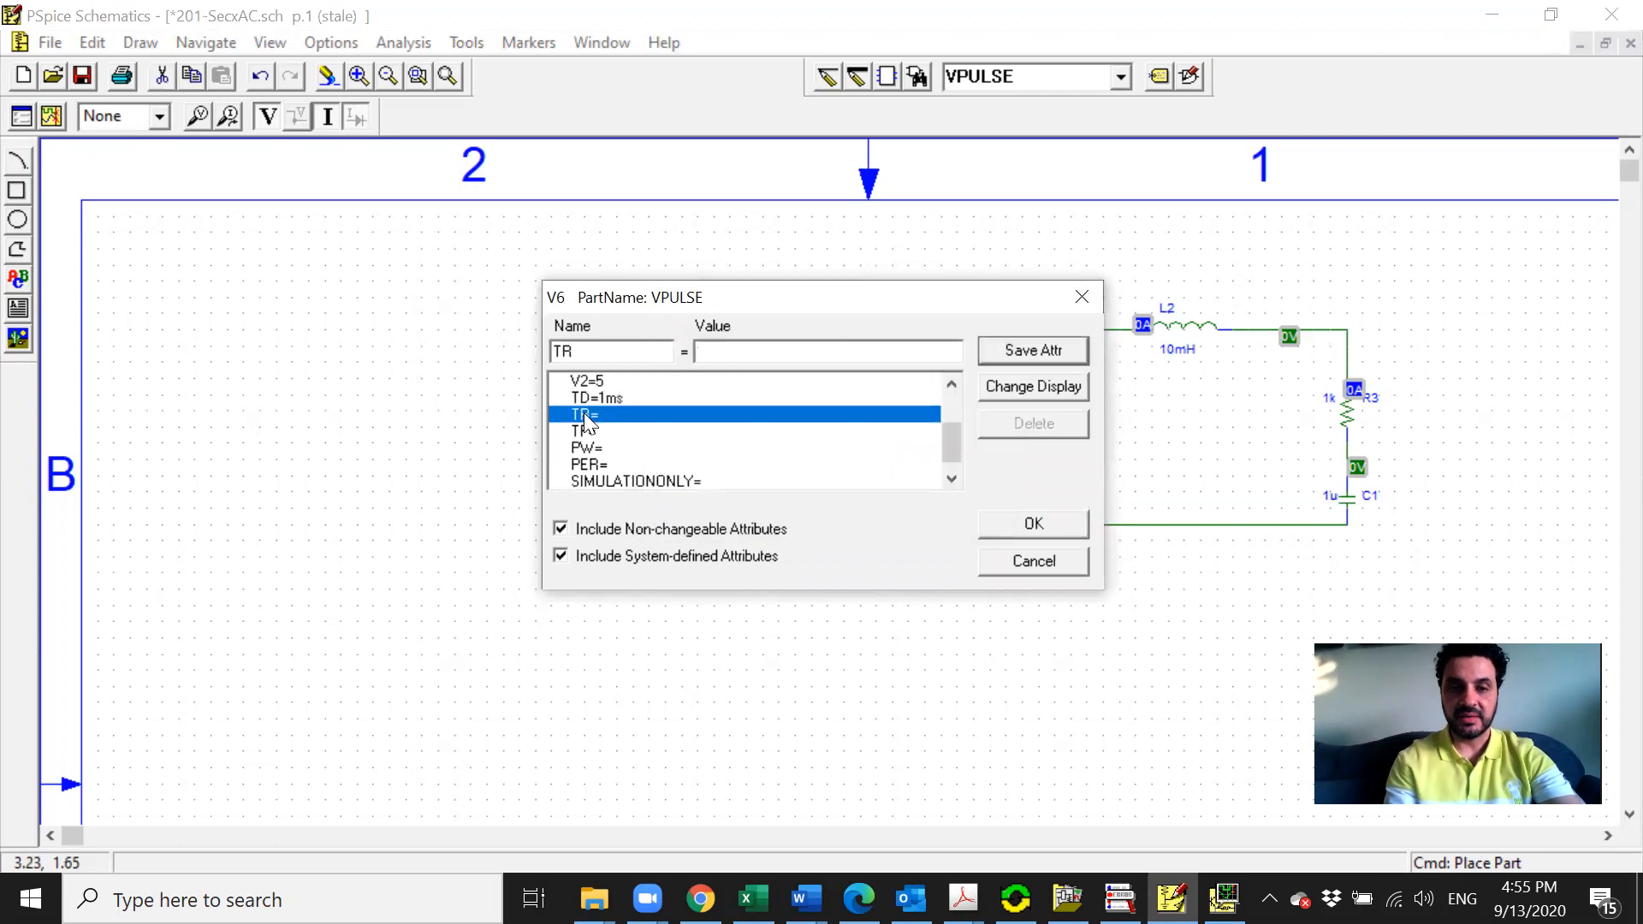
{"action": "type", "text": "1ns"}
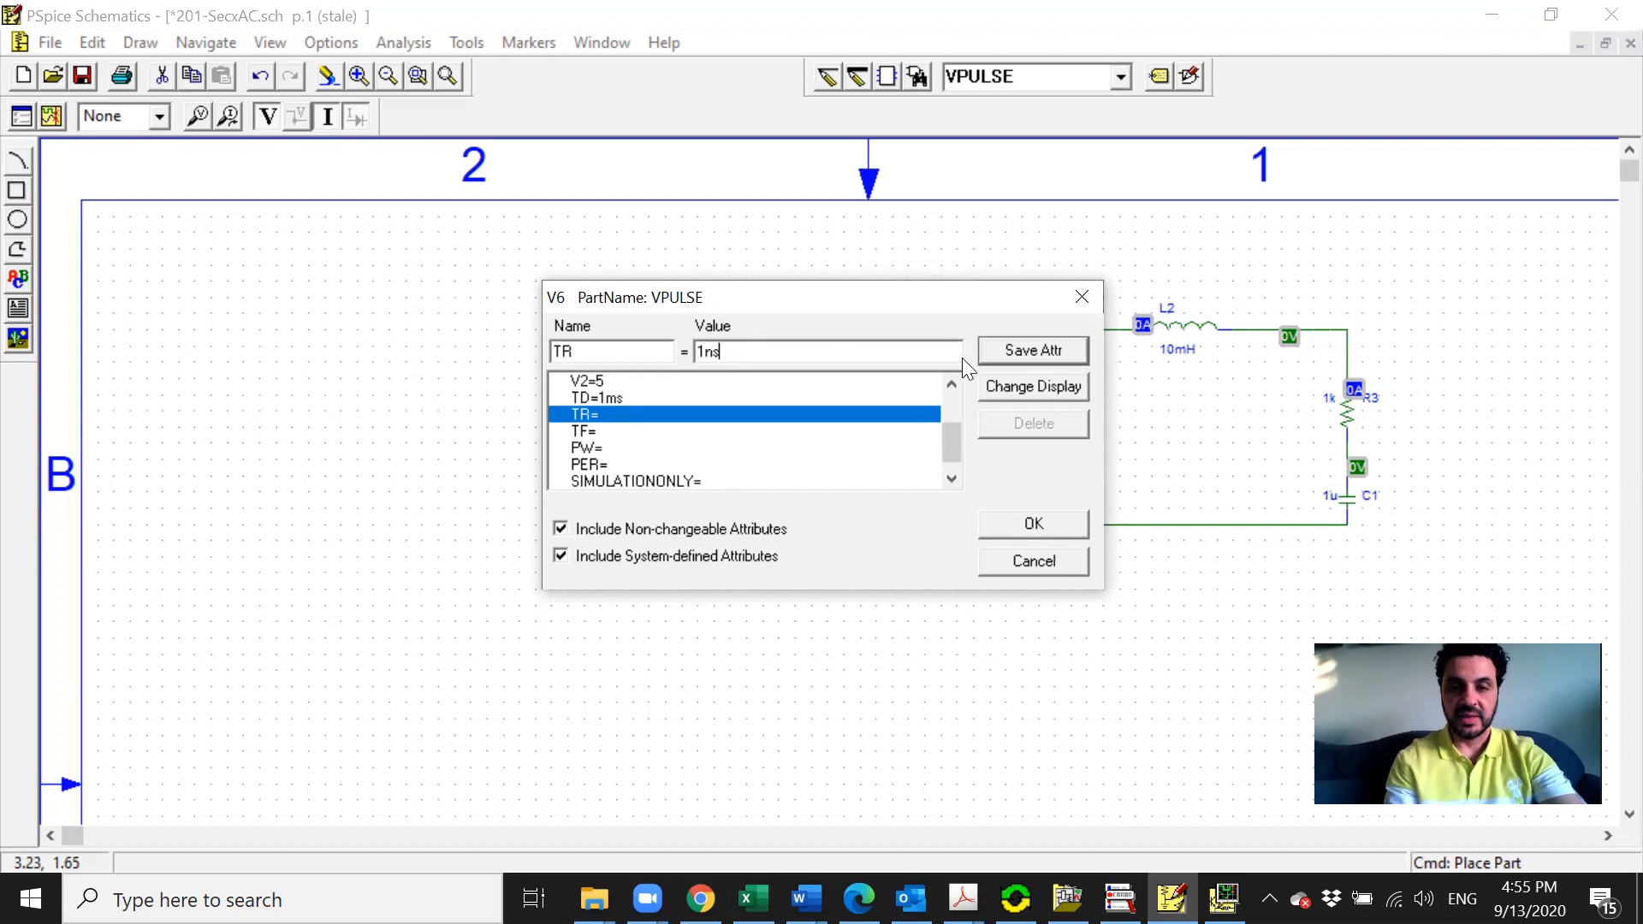
{"action": "key", "text": "BackSpace"}
{"action": "key", "text": "BackSpace"}
{"action": "type", "text": "m"}
{"action": "key", "text": "BackSpace"}
{"action": "type", "text": "us"}
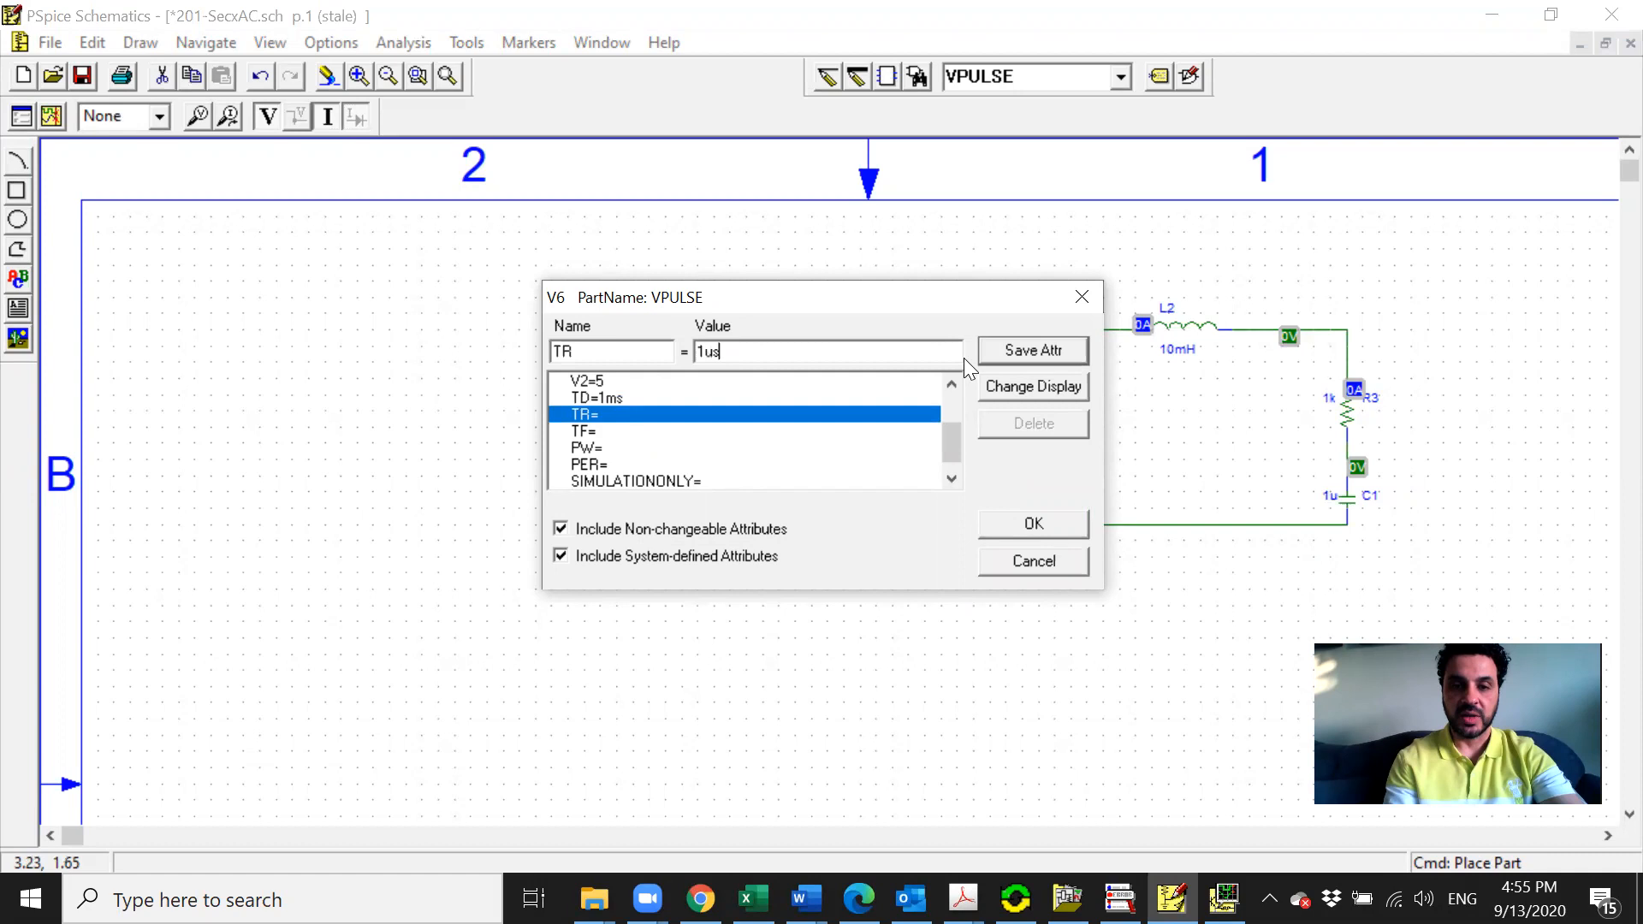
{"action": "left_click", "coordinate": [1056, 354]}
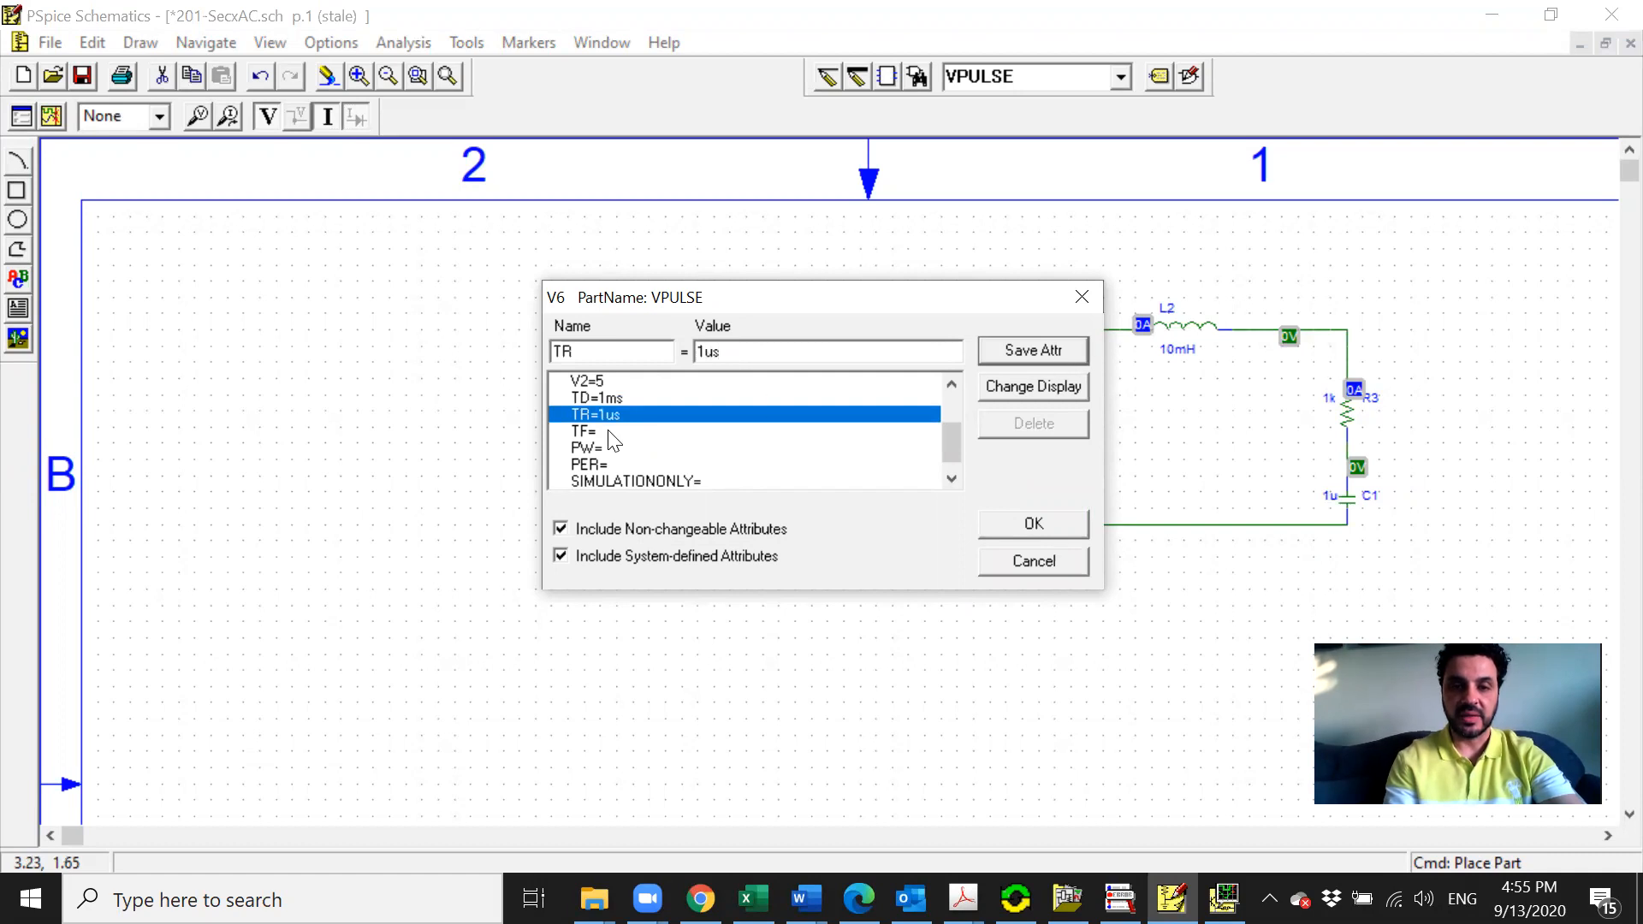
Set the pulse source's fall time TF to 1us and save the attribute
{"action": "left_click", "coordinate": [608, 431]}
{"action": "type", "text": "1us"}
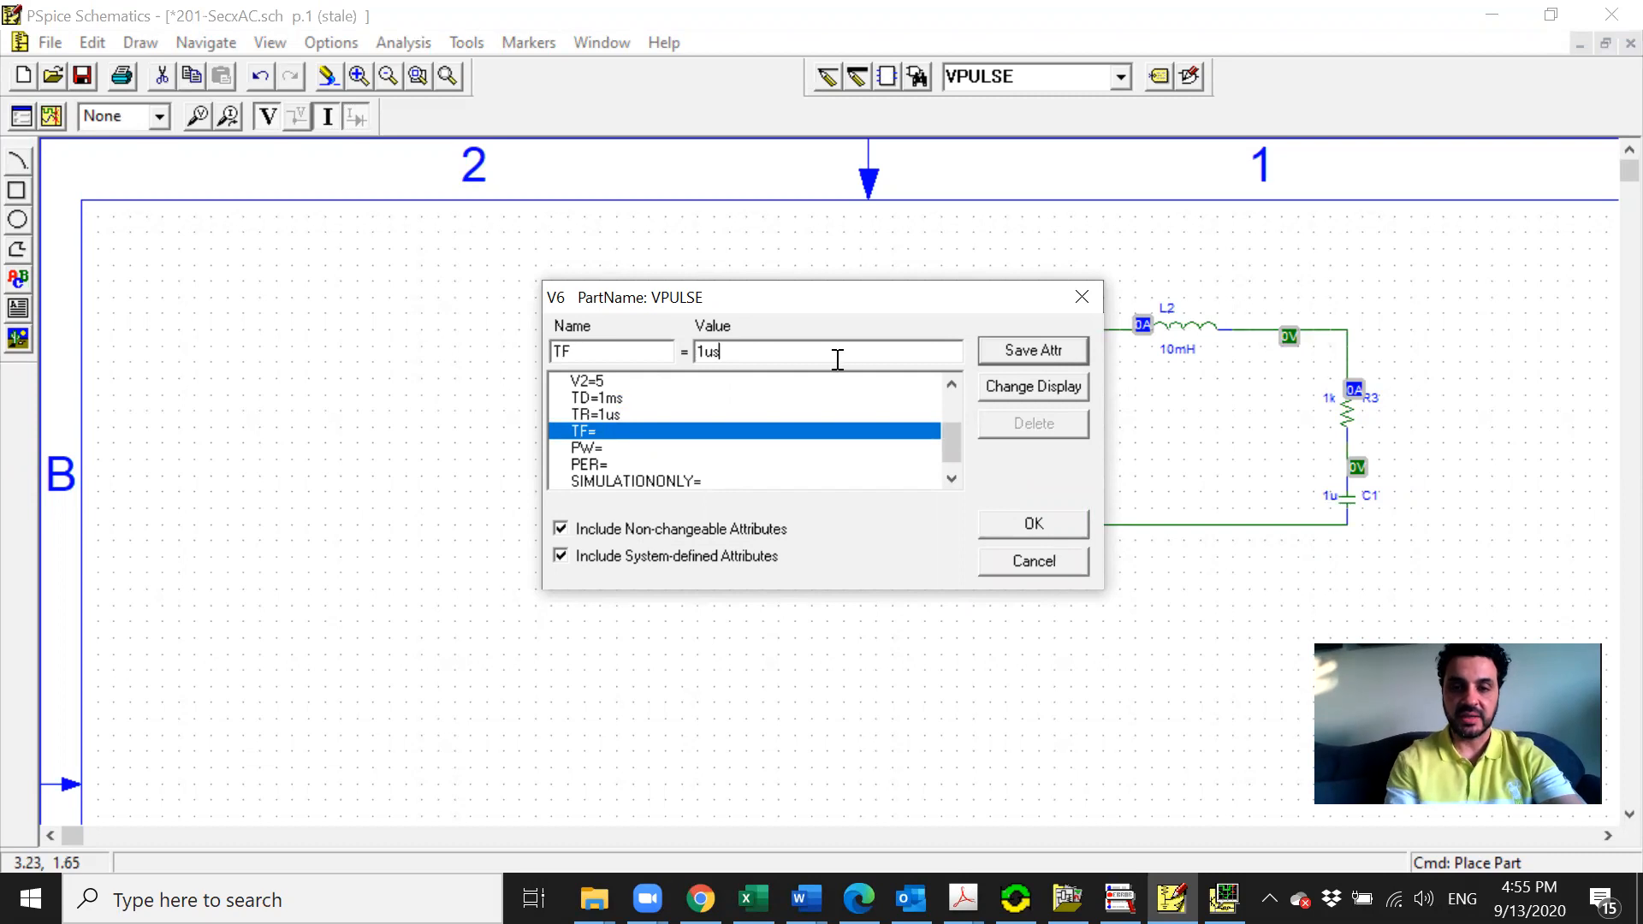
{"action": "left_click", "coordinate": [992, 352]}
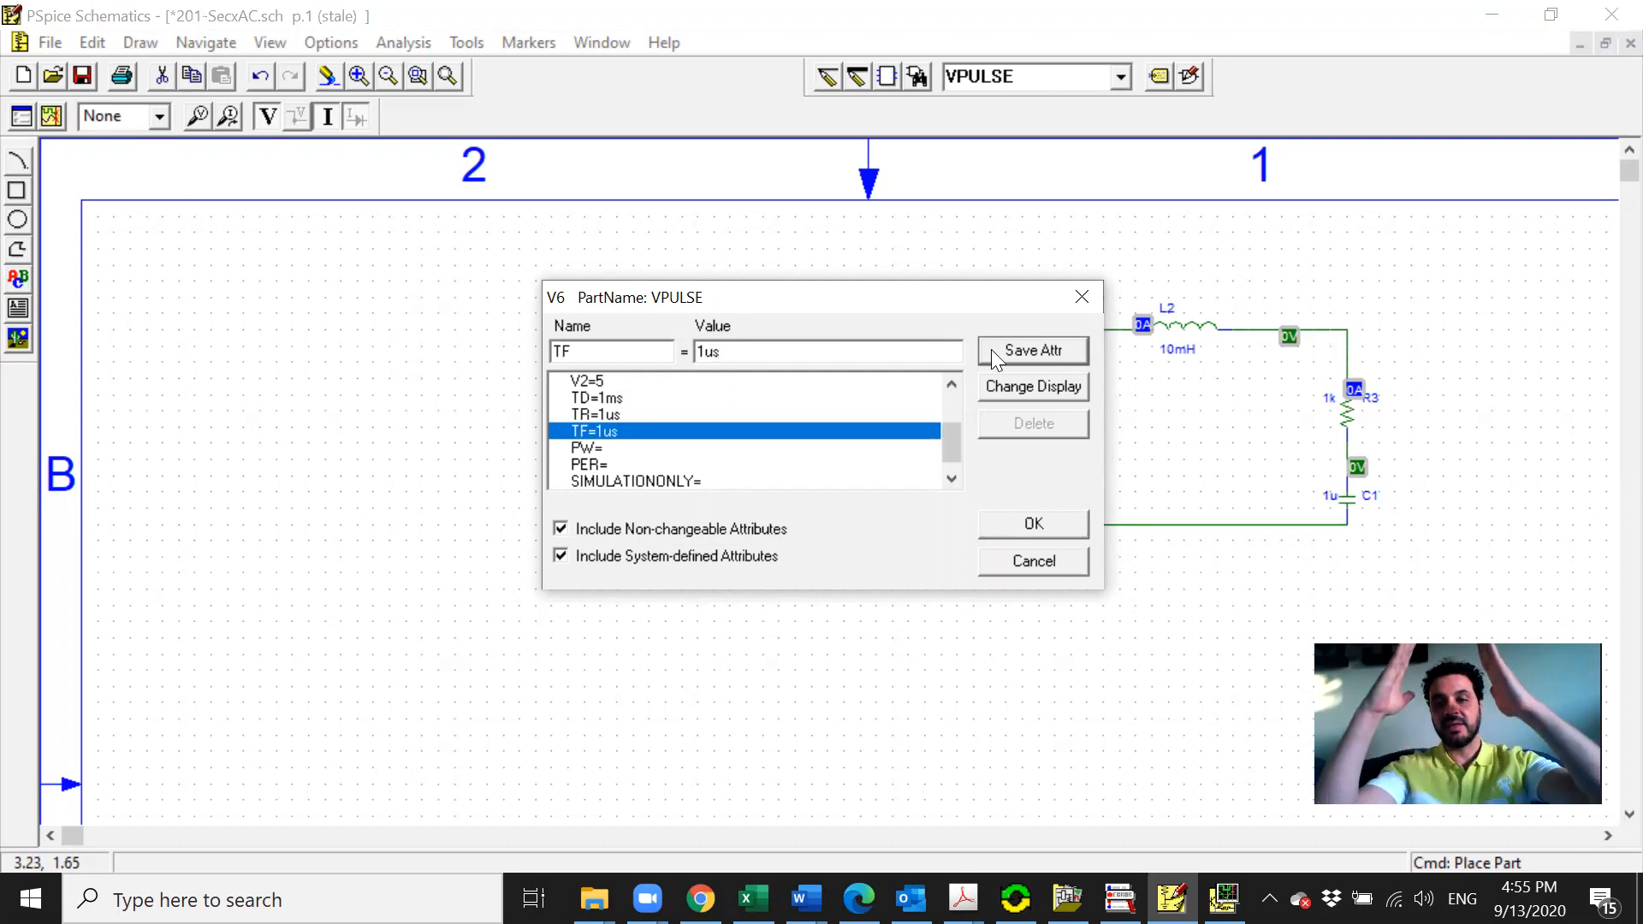
Set the pulse source's pulse width PW to 2ms and save the attribute
{"action": "left_click", "coordinate": [690, 448]}
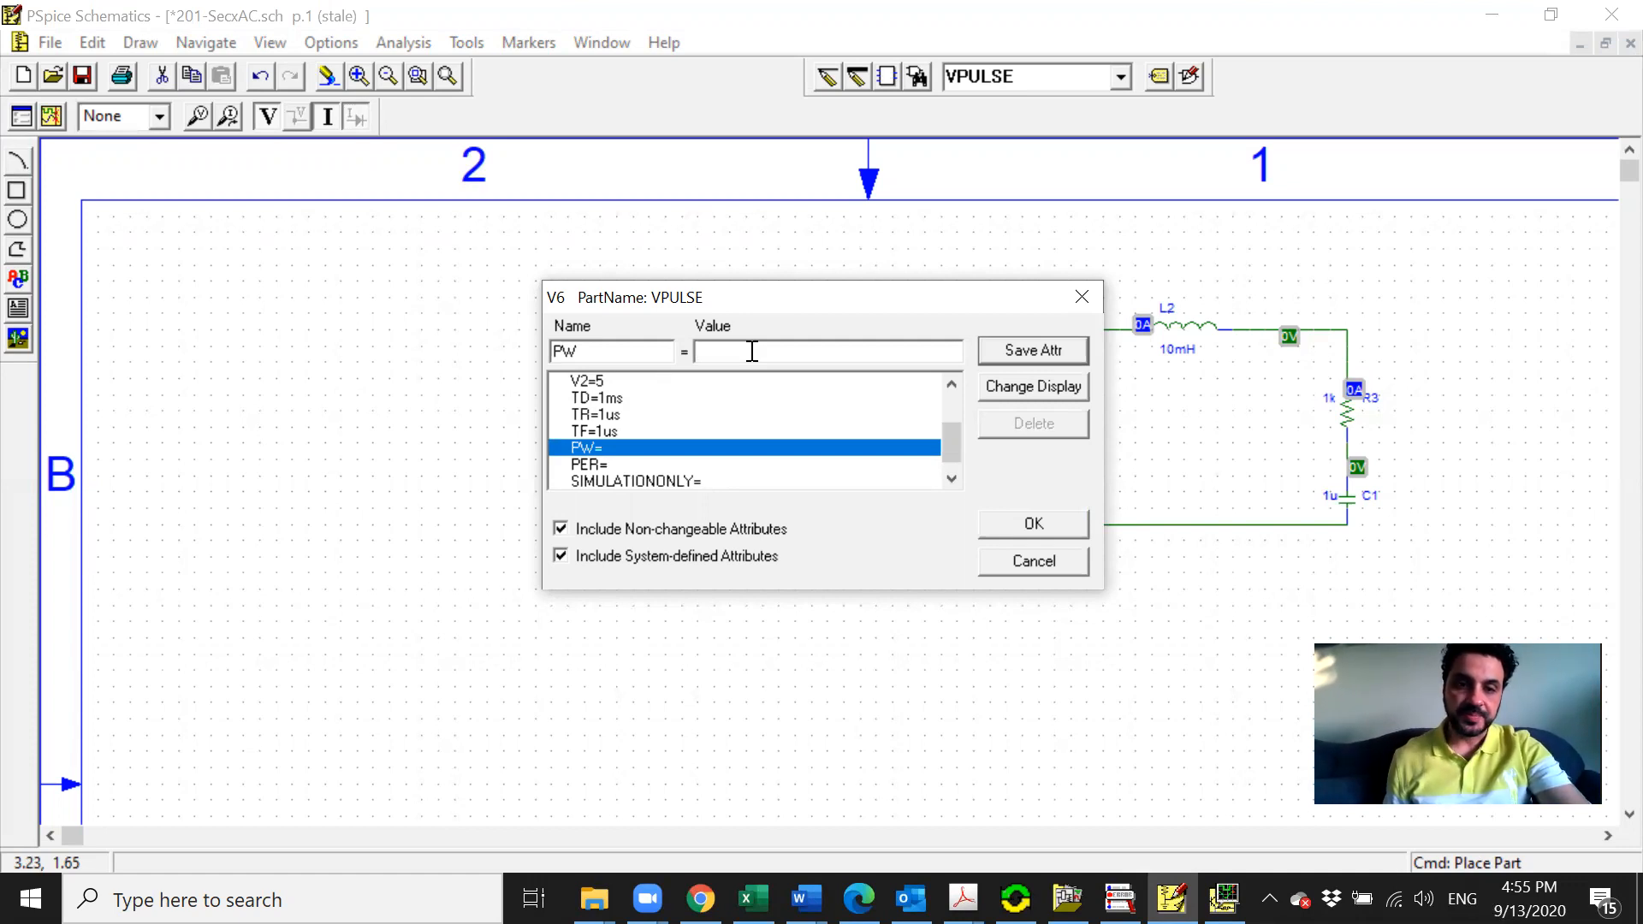
{"action": "type", "text": "2ms"}
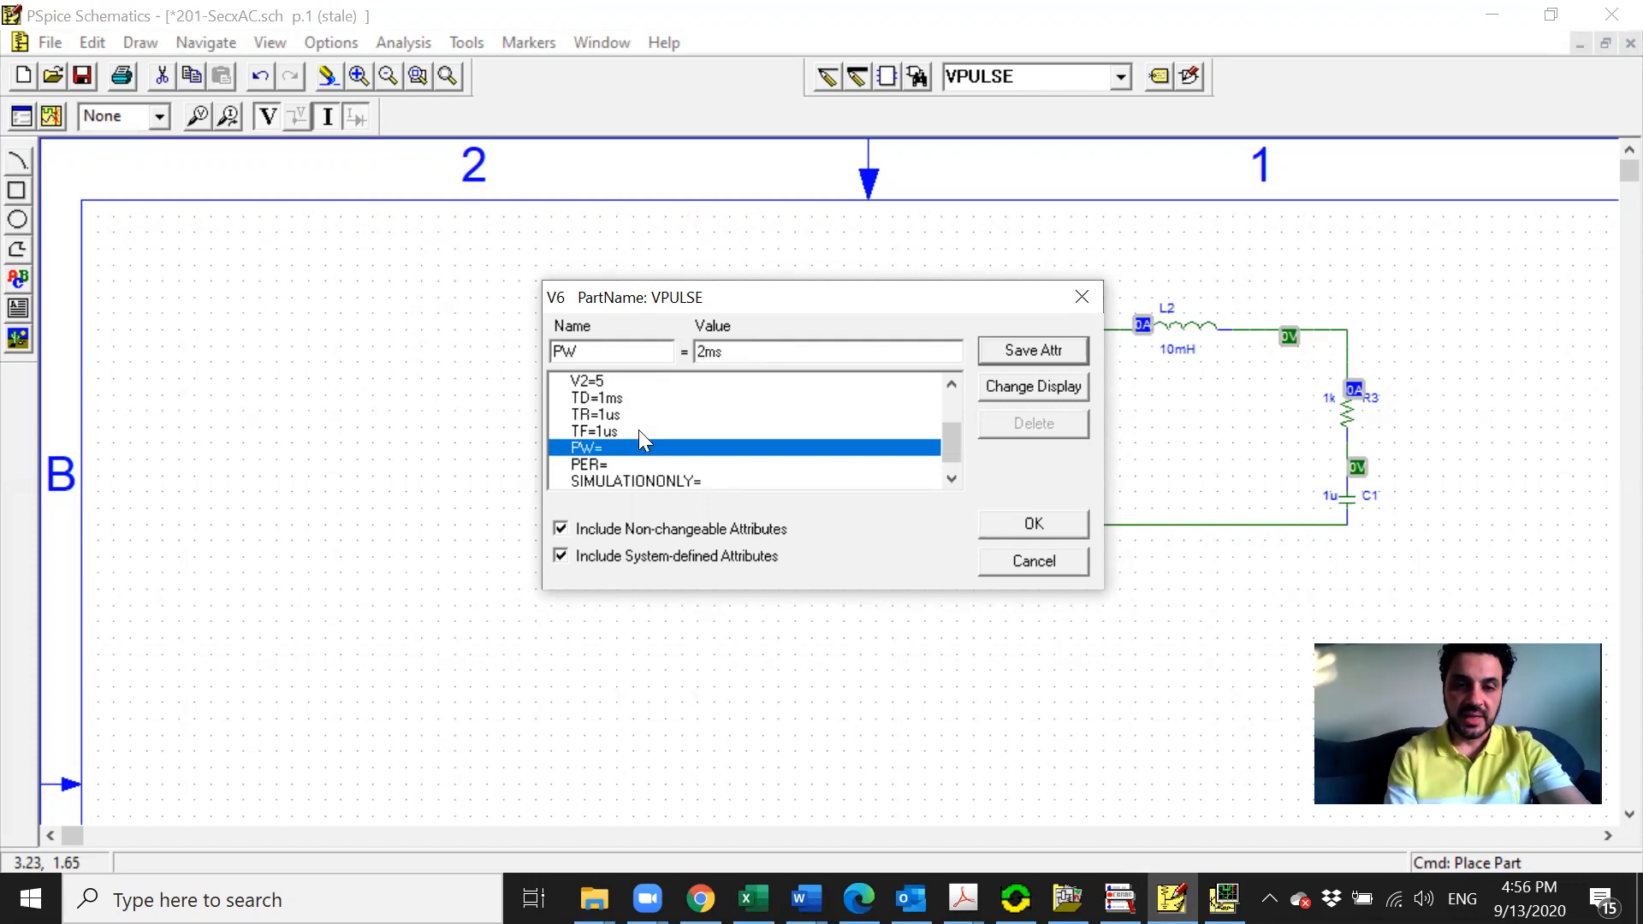
{"action": "left_click", "coordinate": [625, 462]}
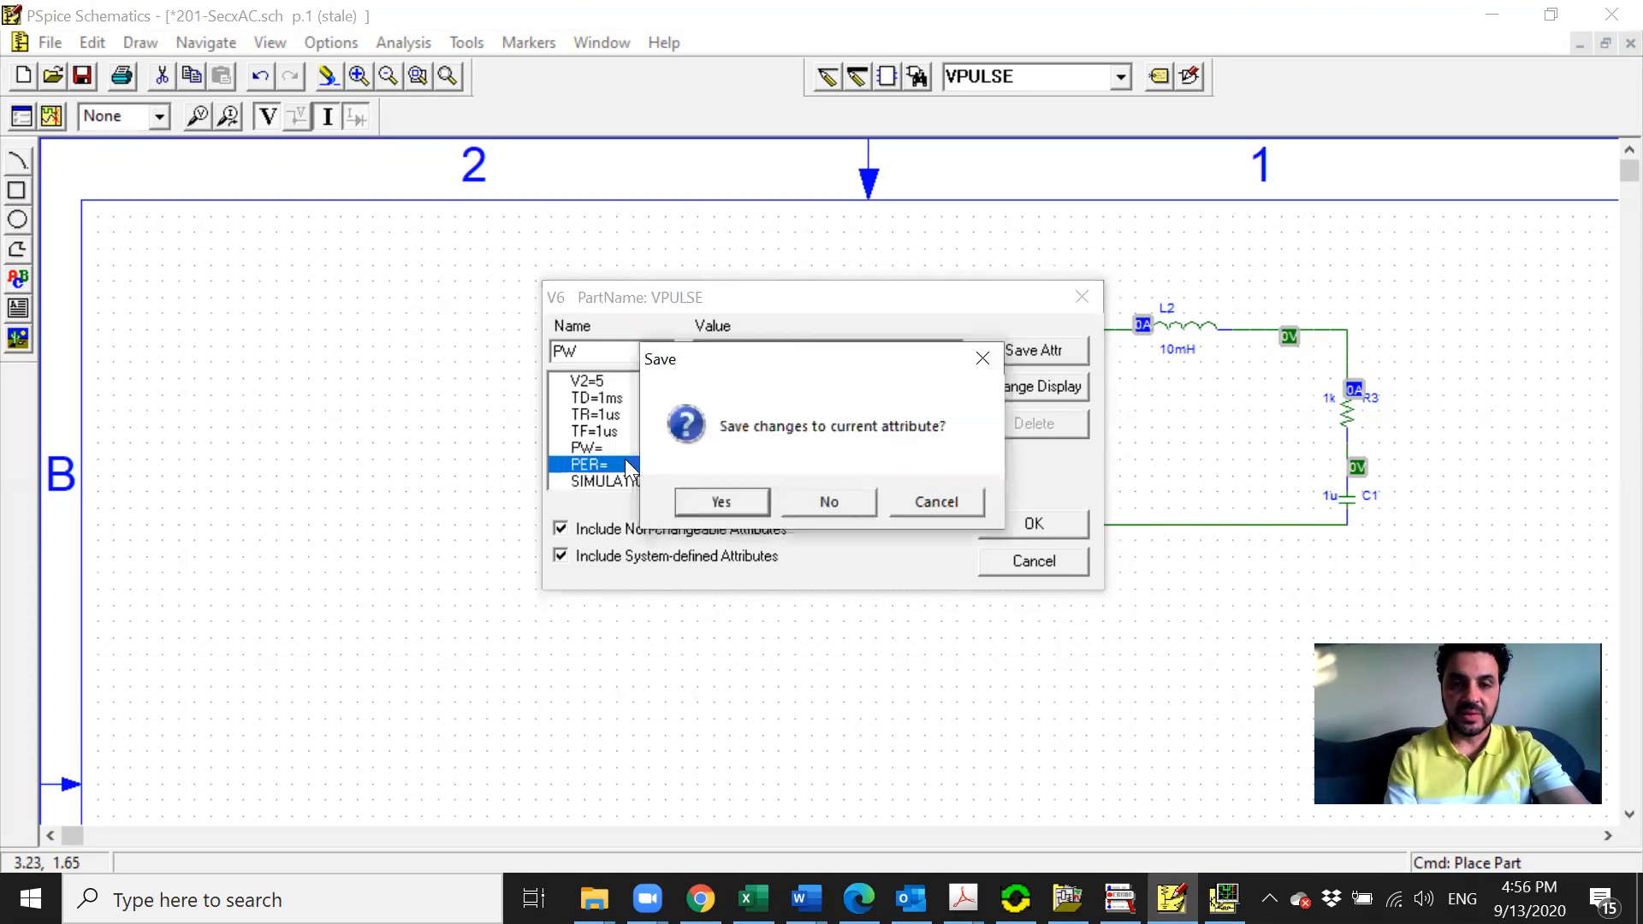
{"action": "left_click", "coordinate": [700, 505]}
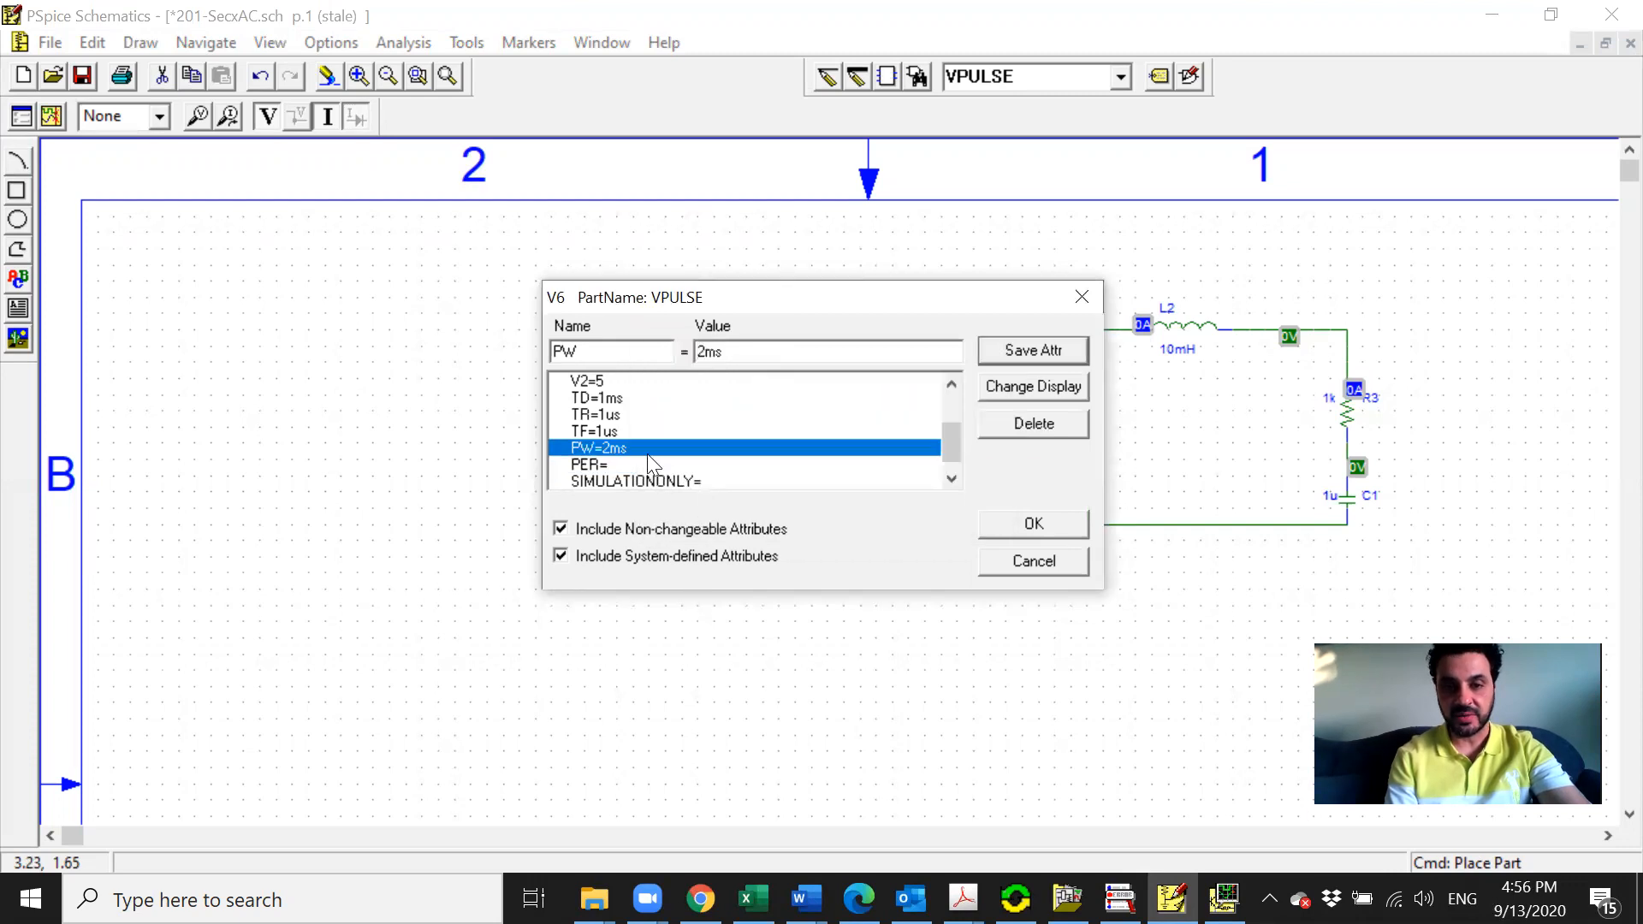
Set the pulse source's period PER to 5ms, save the attribute and accept the source's attributes
{"action": "left_click", "coordinate": [647, 462]}
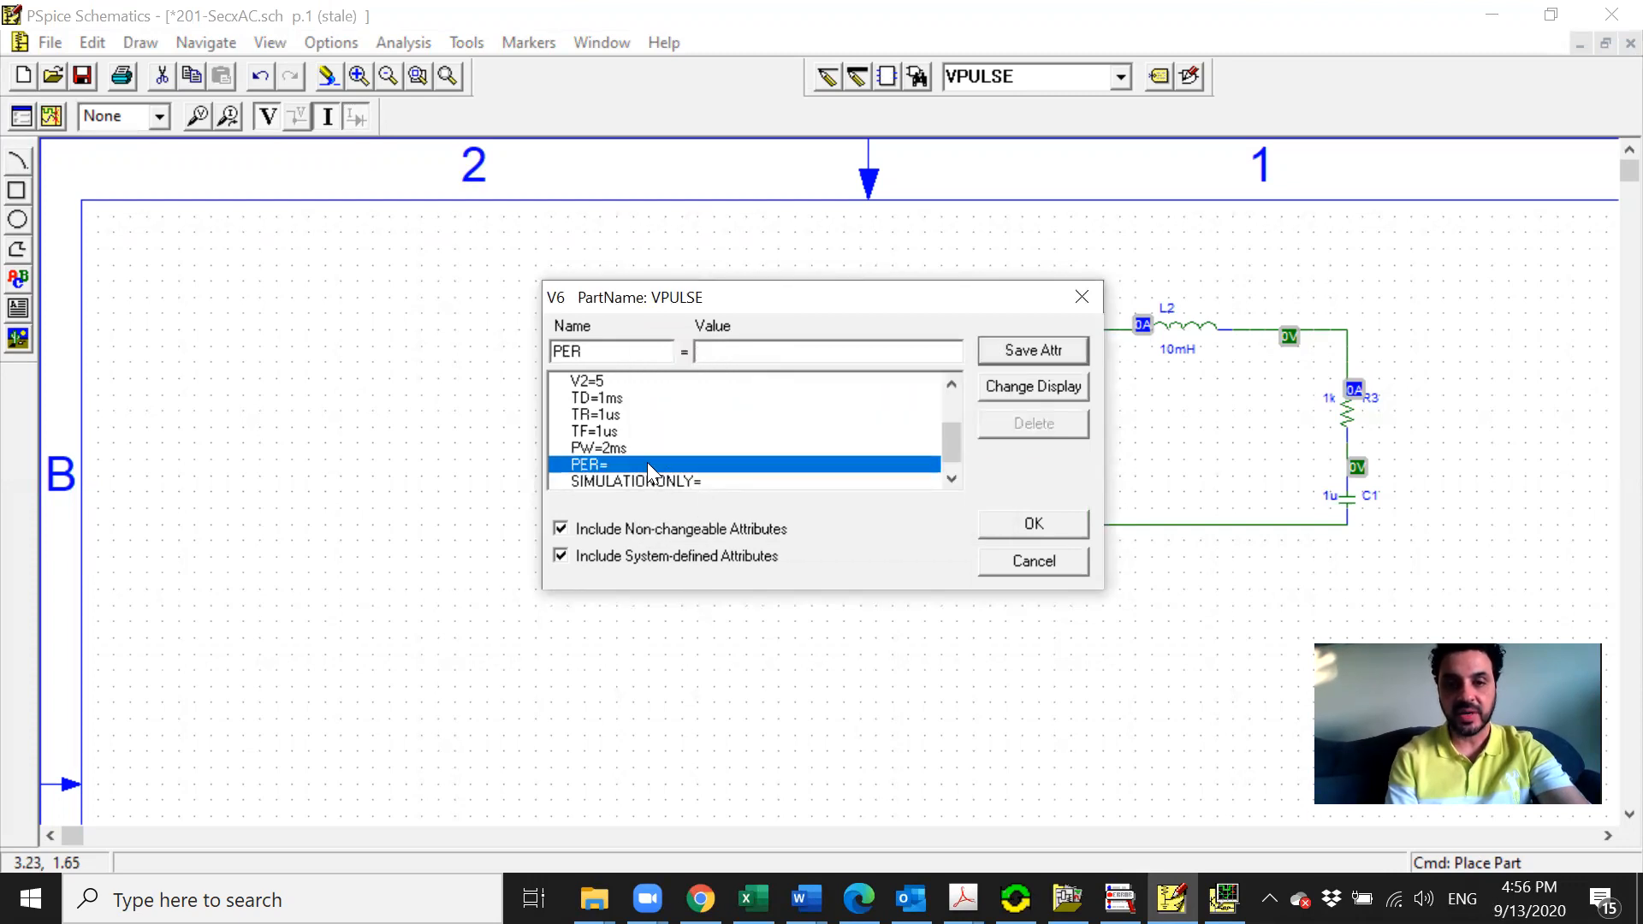
{"action": "type", "text": "5ms"}
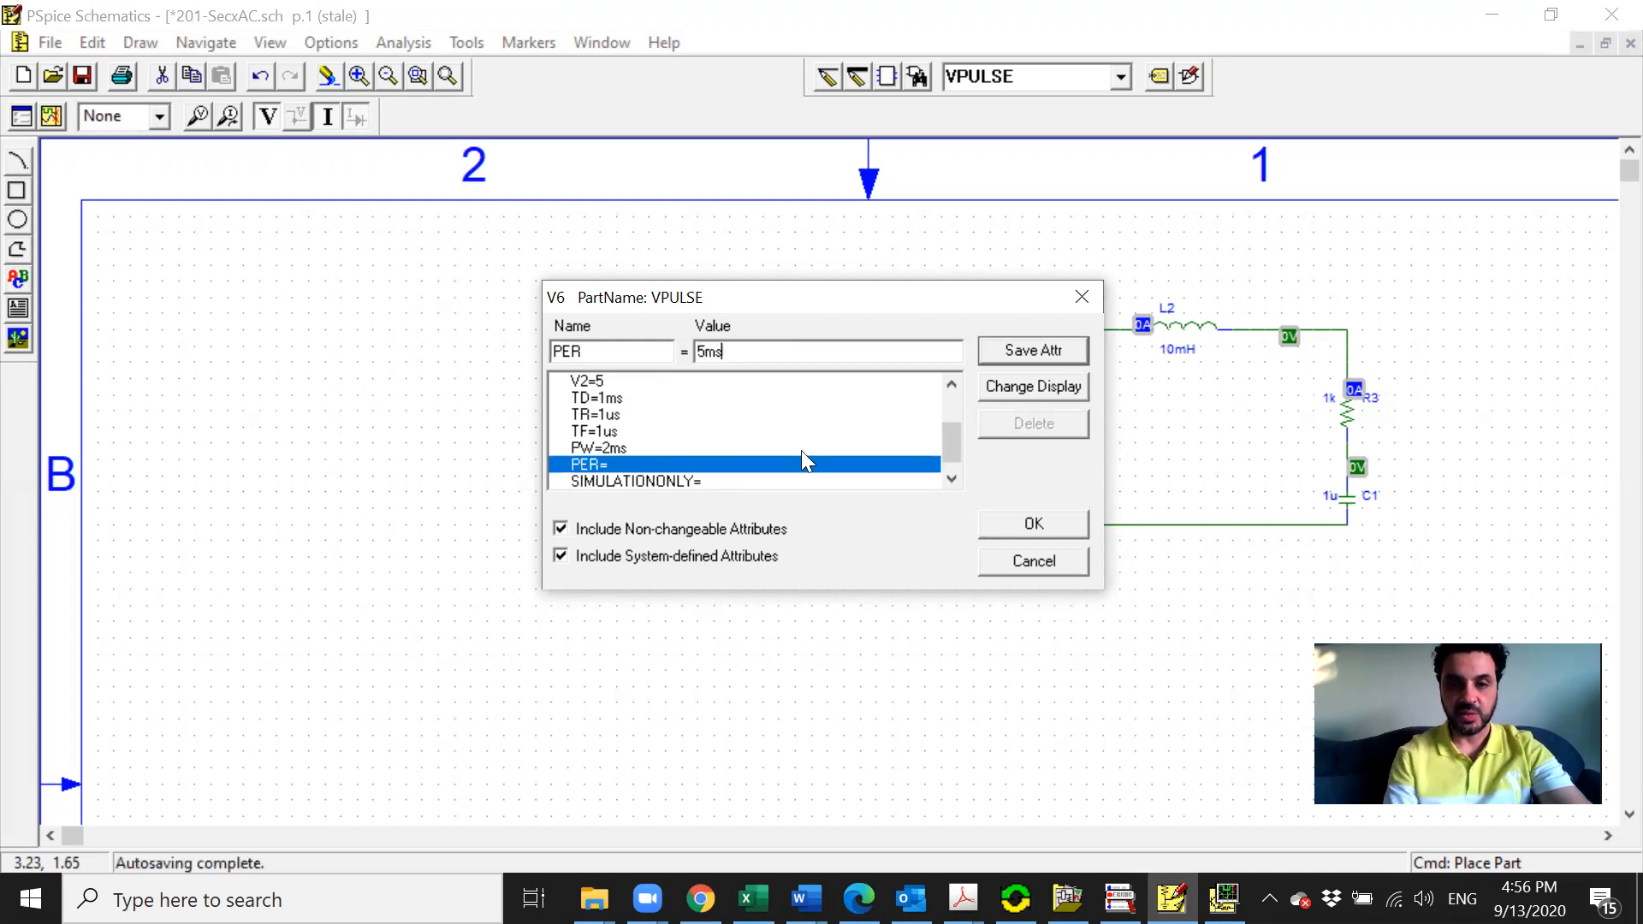
{"action": "left_click", "coordinate": [999, 353]}
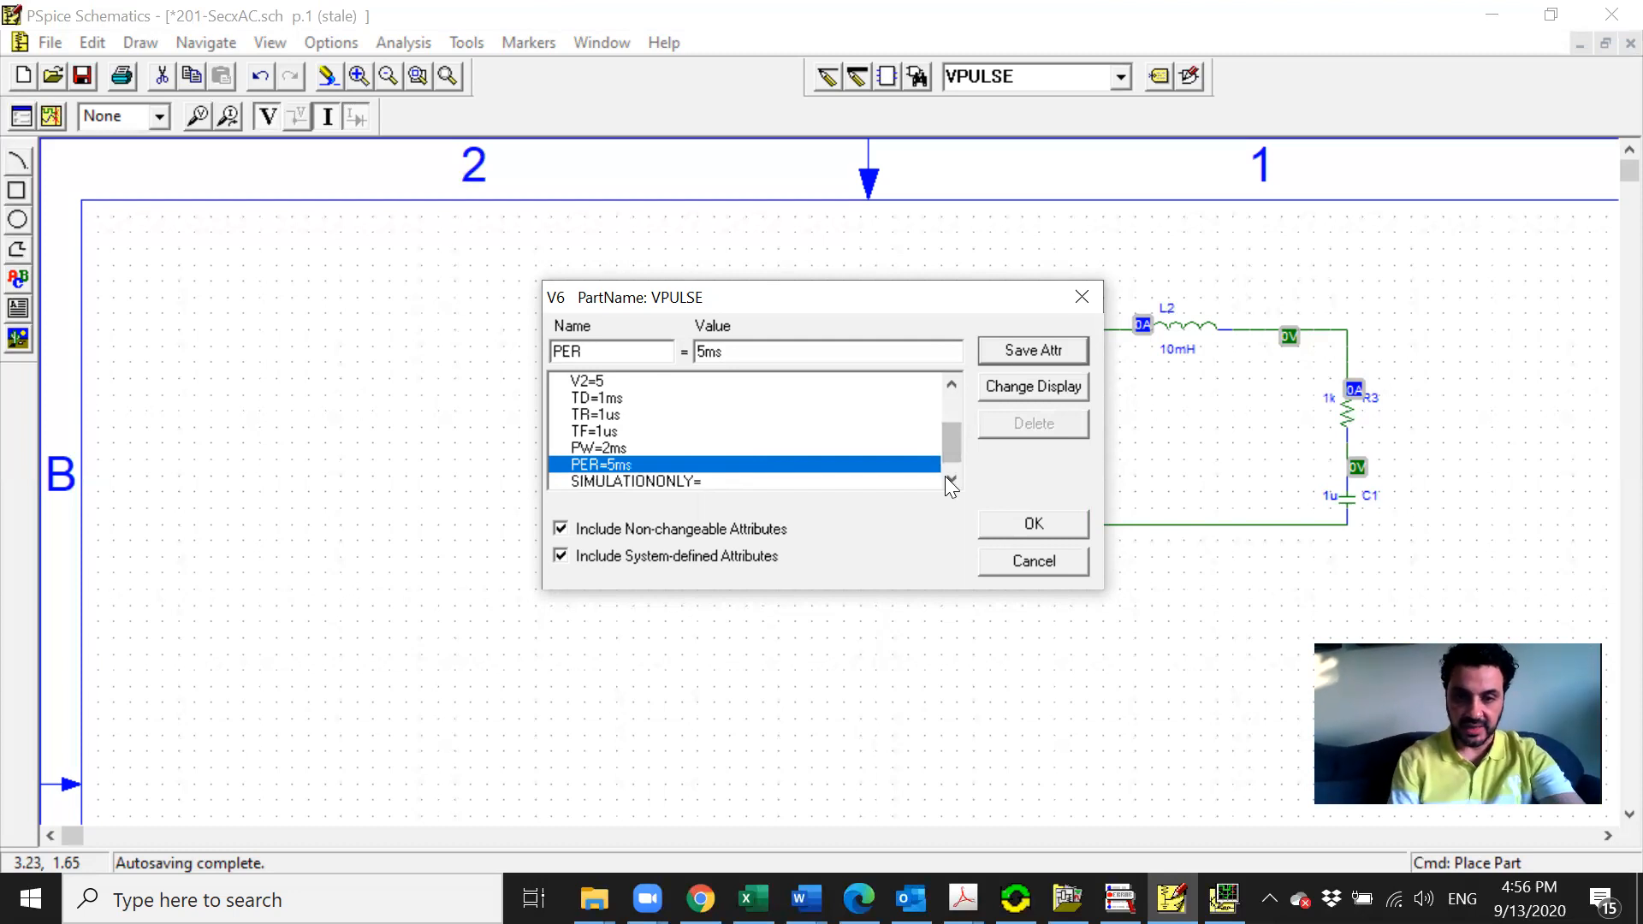
{"action": "left_click", "coordinate": [1026, 530]}
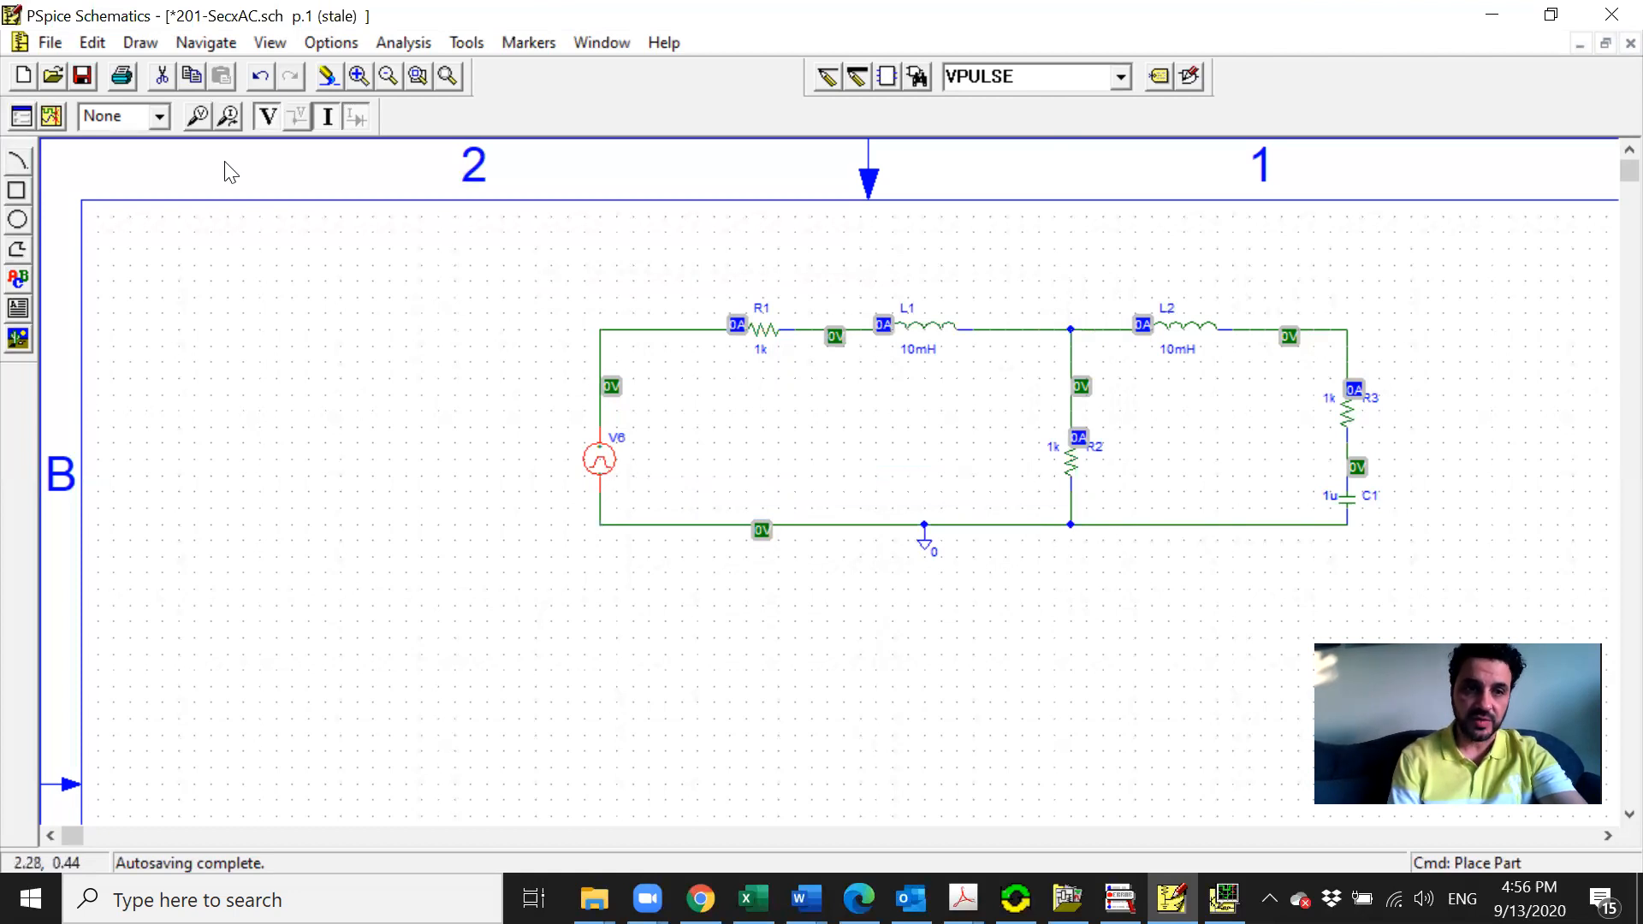
Simulate the circuit with the pulse source, check the plot's time axis in PSpice A/D, and return to PSpice Schematics
{"action": "left_click", "coordinate": [53, 117]}
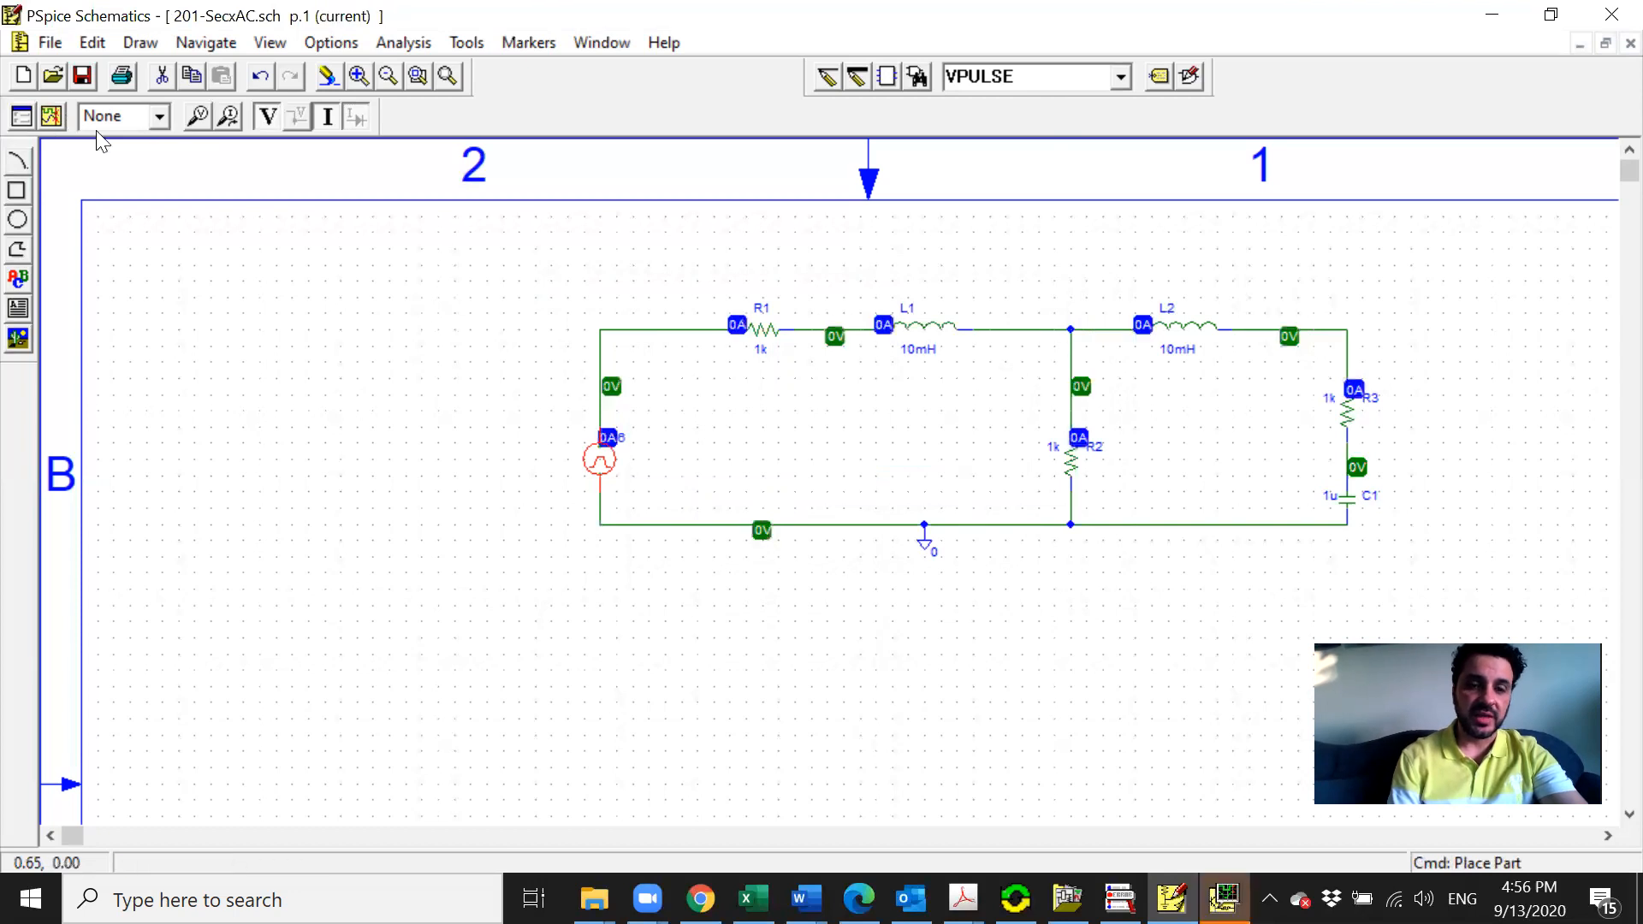
{"action": "mouse_move", "coordinate": [1224, 899]}
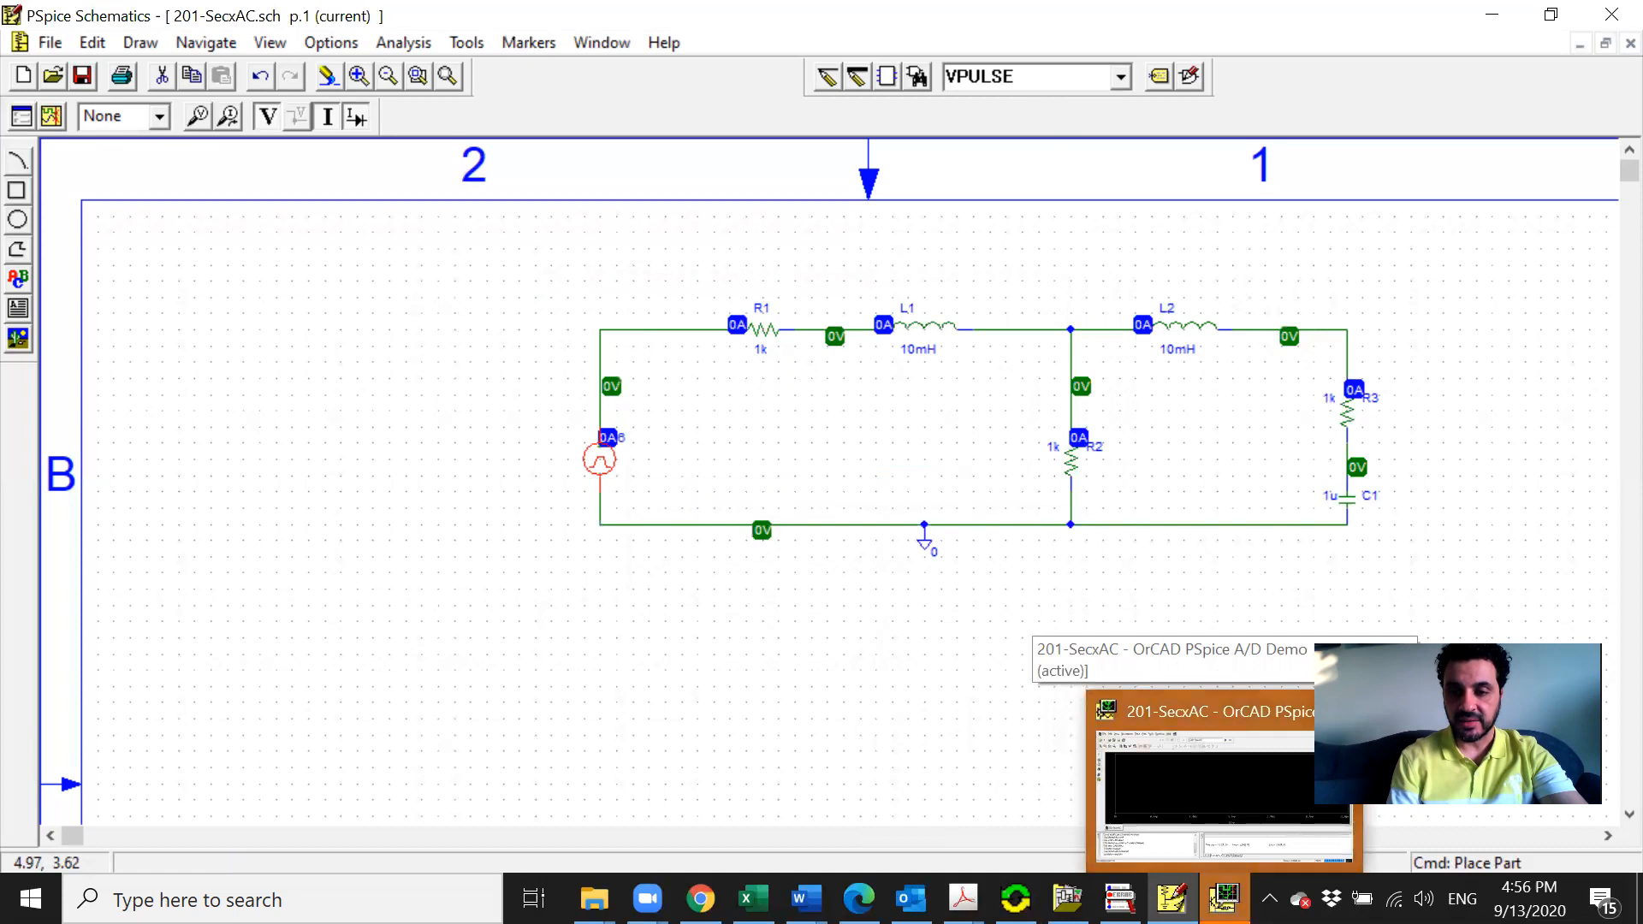
{"action": "left_click", "coordinate": [1224, 898]}
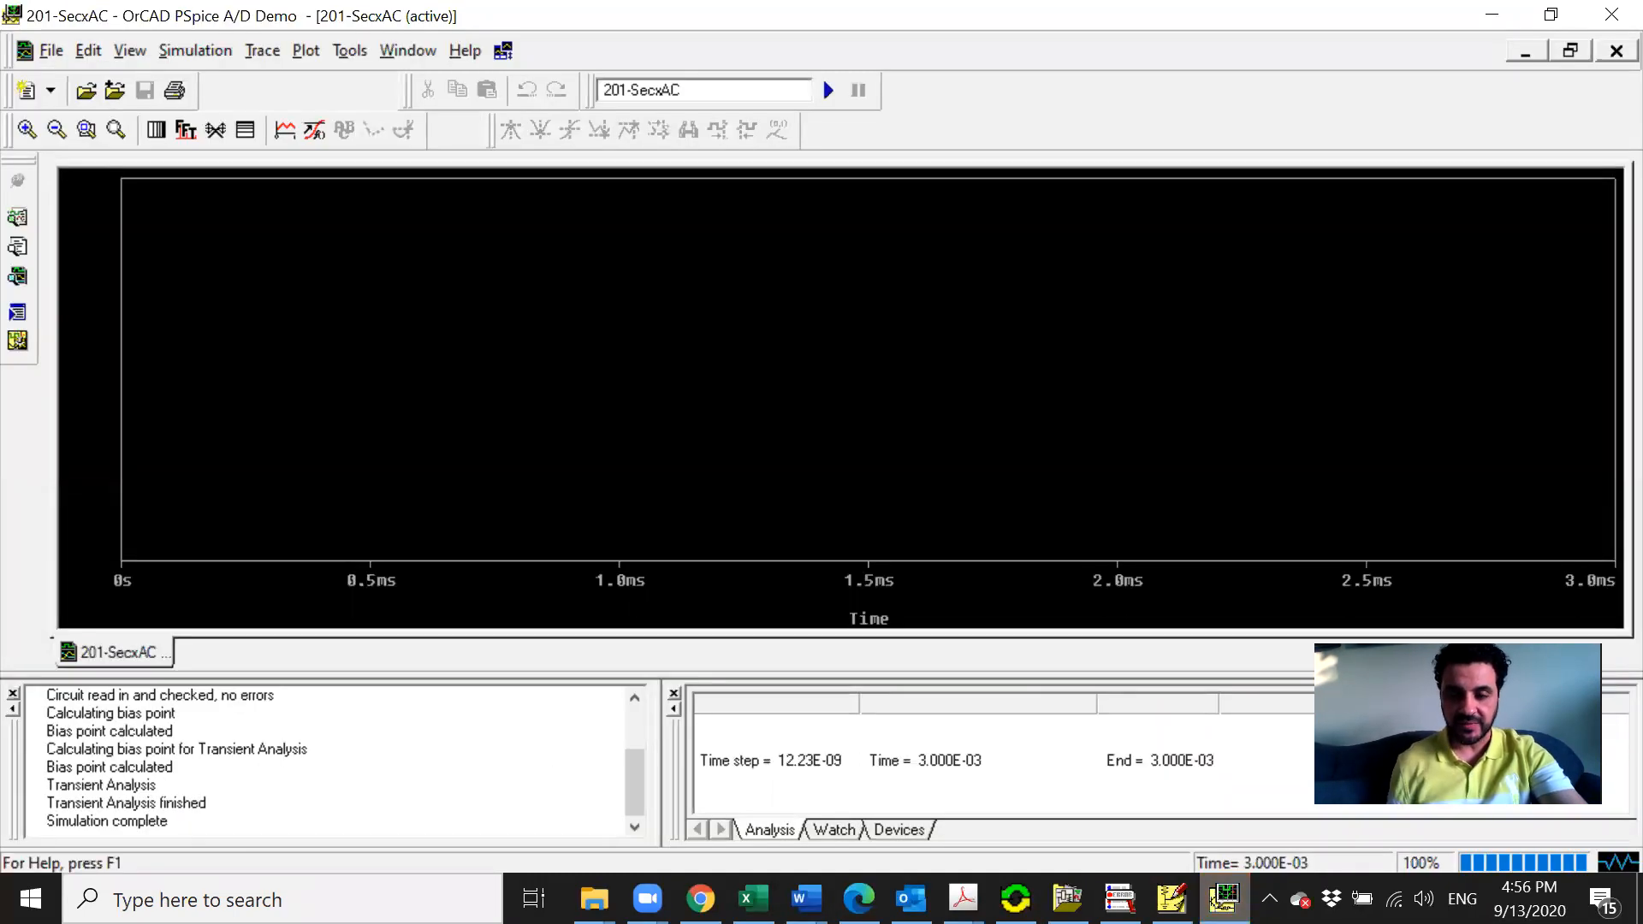
{"action": "left_click", "coordinate": [1172, 899]}
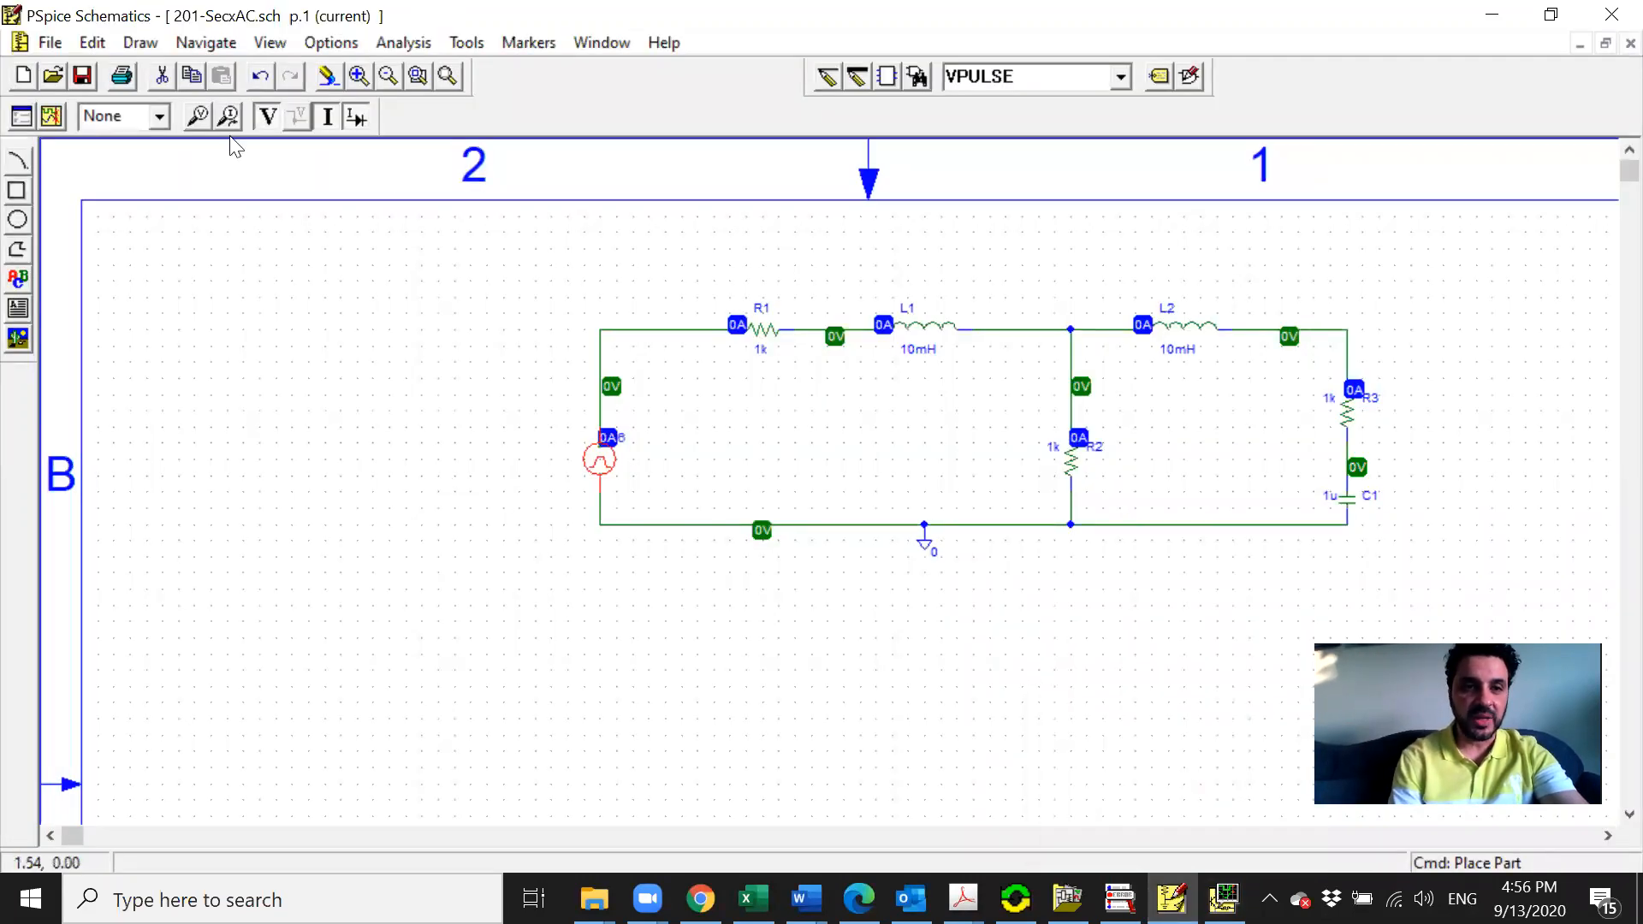
Set the transient analysis final time to 10ms and close the analysis setup
{"action": "left_click", "coordinate": [22, 120]}
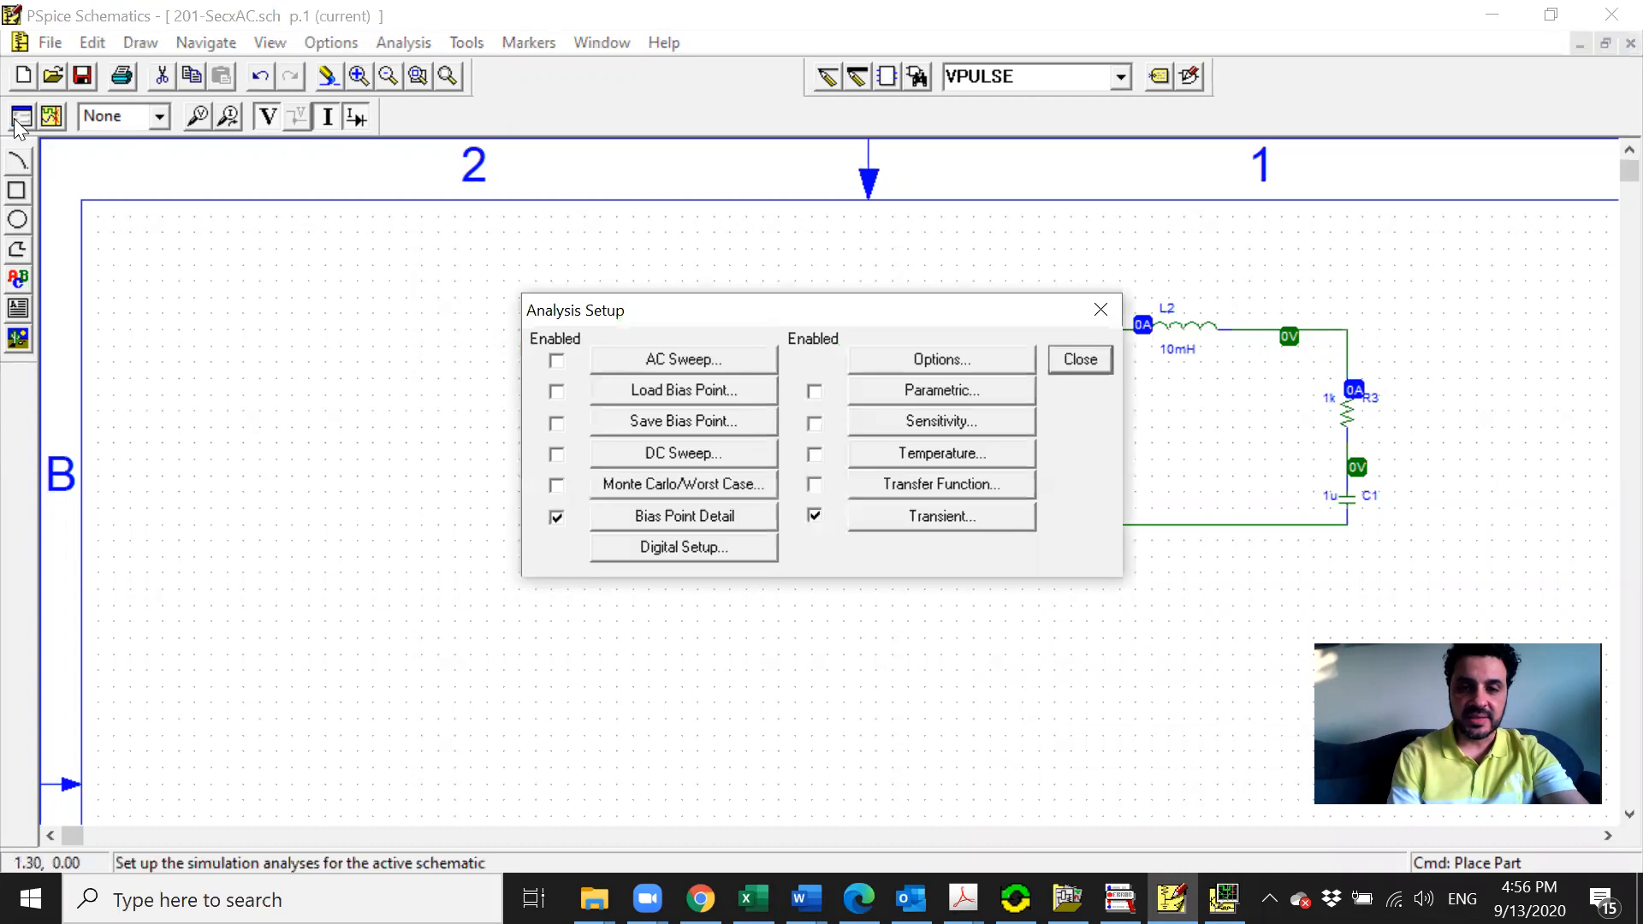
{"action": "left_click", "coordinate": [972, 517]}
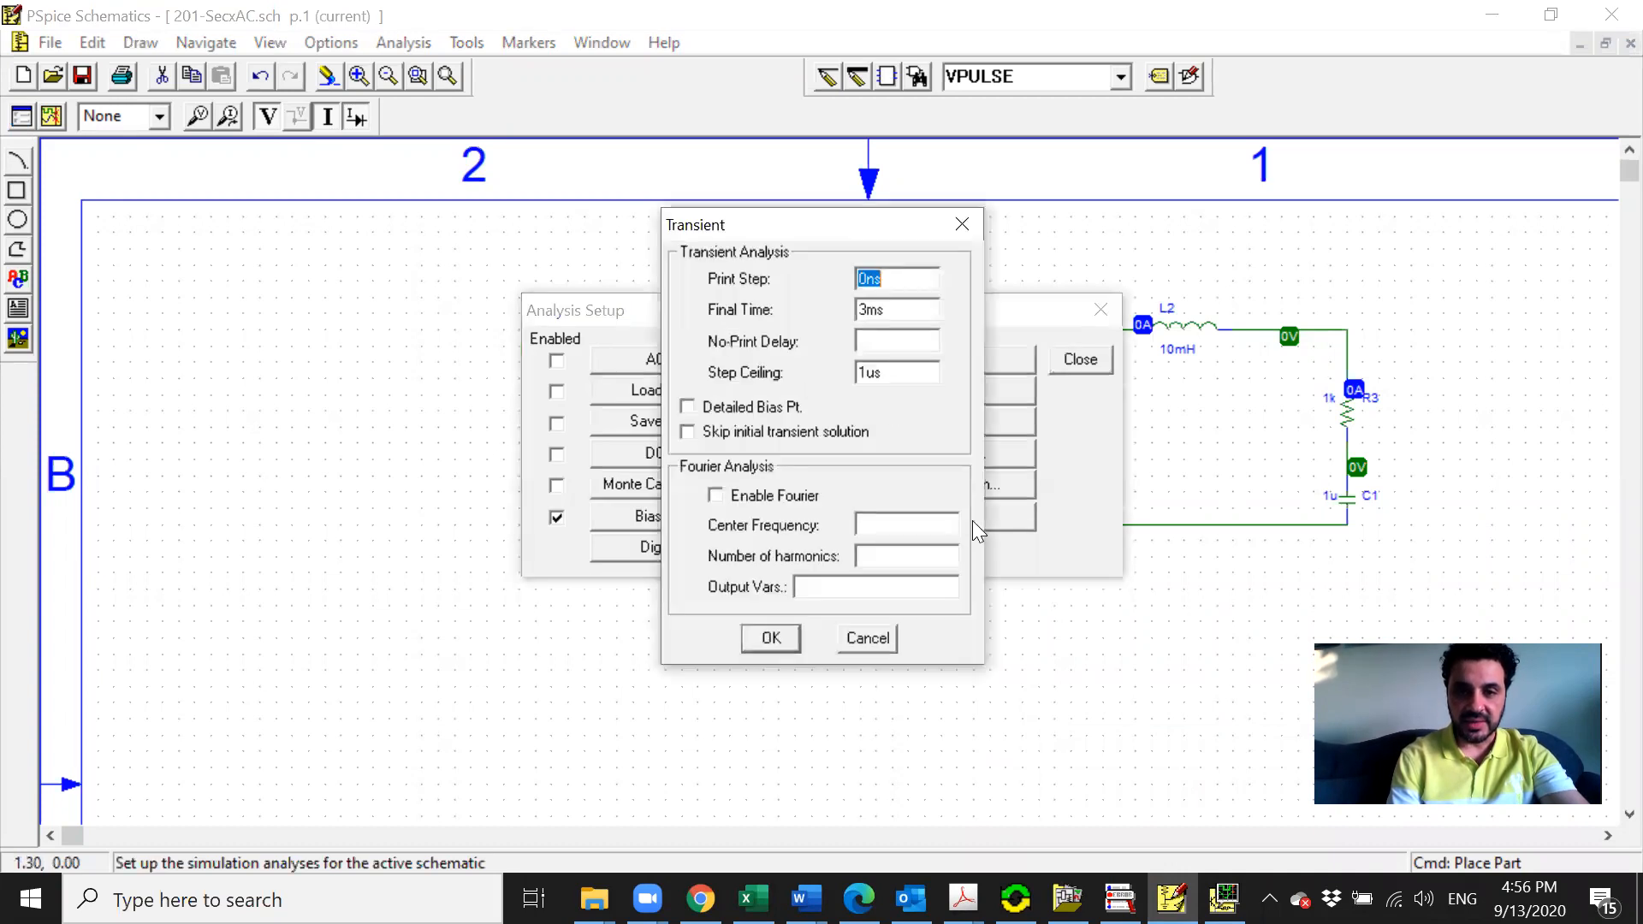
{"action": "left_click", "coordinate": [868, 310]}
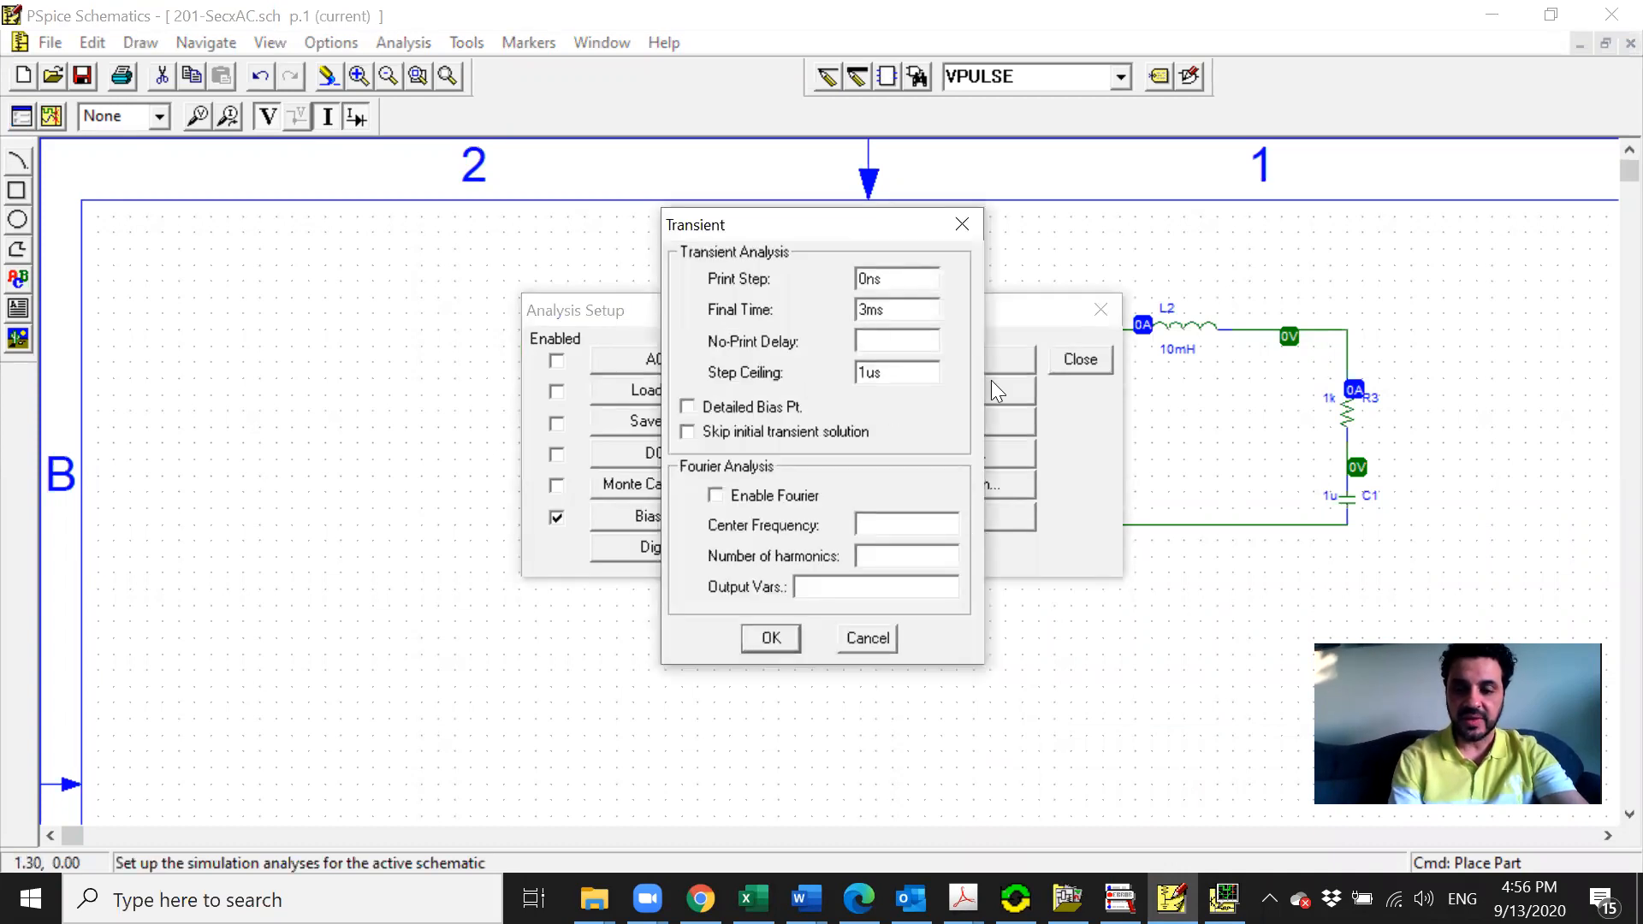
{"action": "key", "text": "BackSpace"}
{"action": "type", "text": "10"}
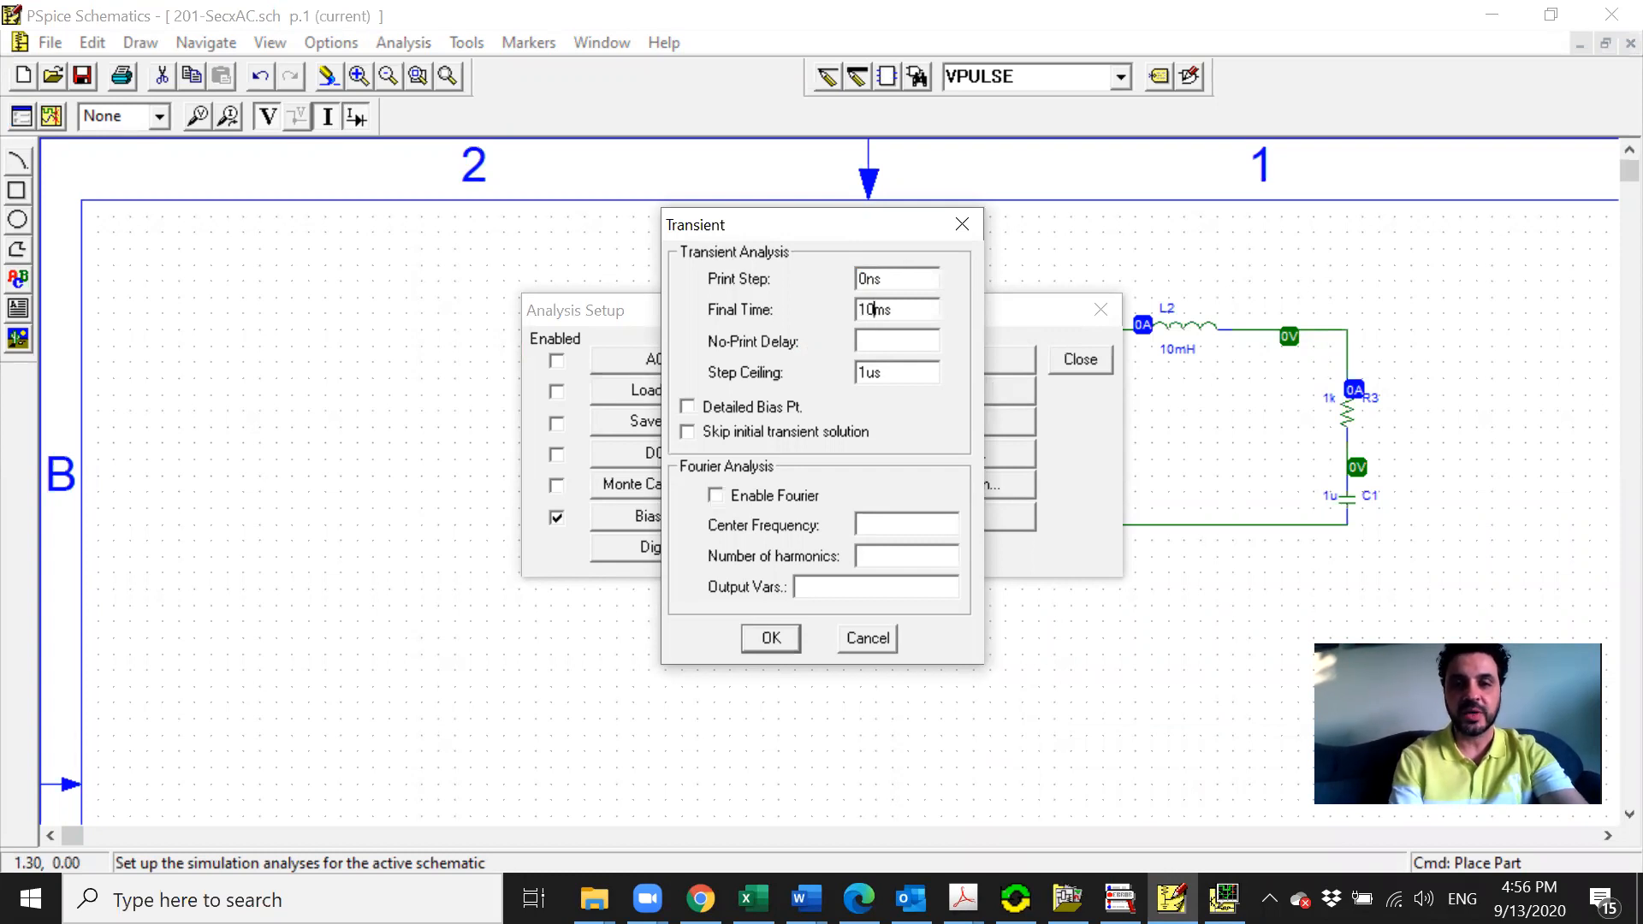
{"action": "left_click", "coordinate": [782, 636]}
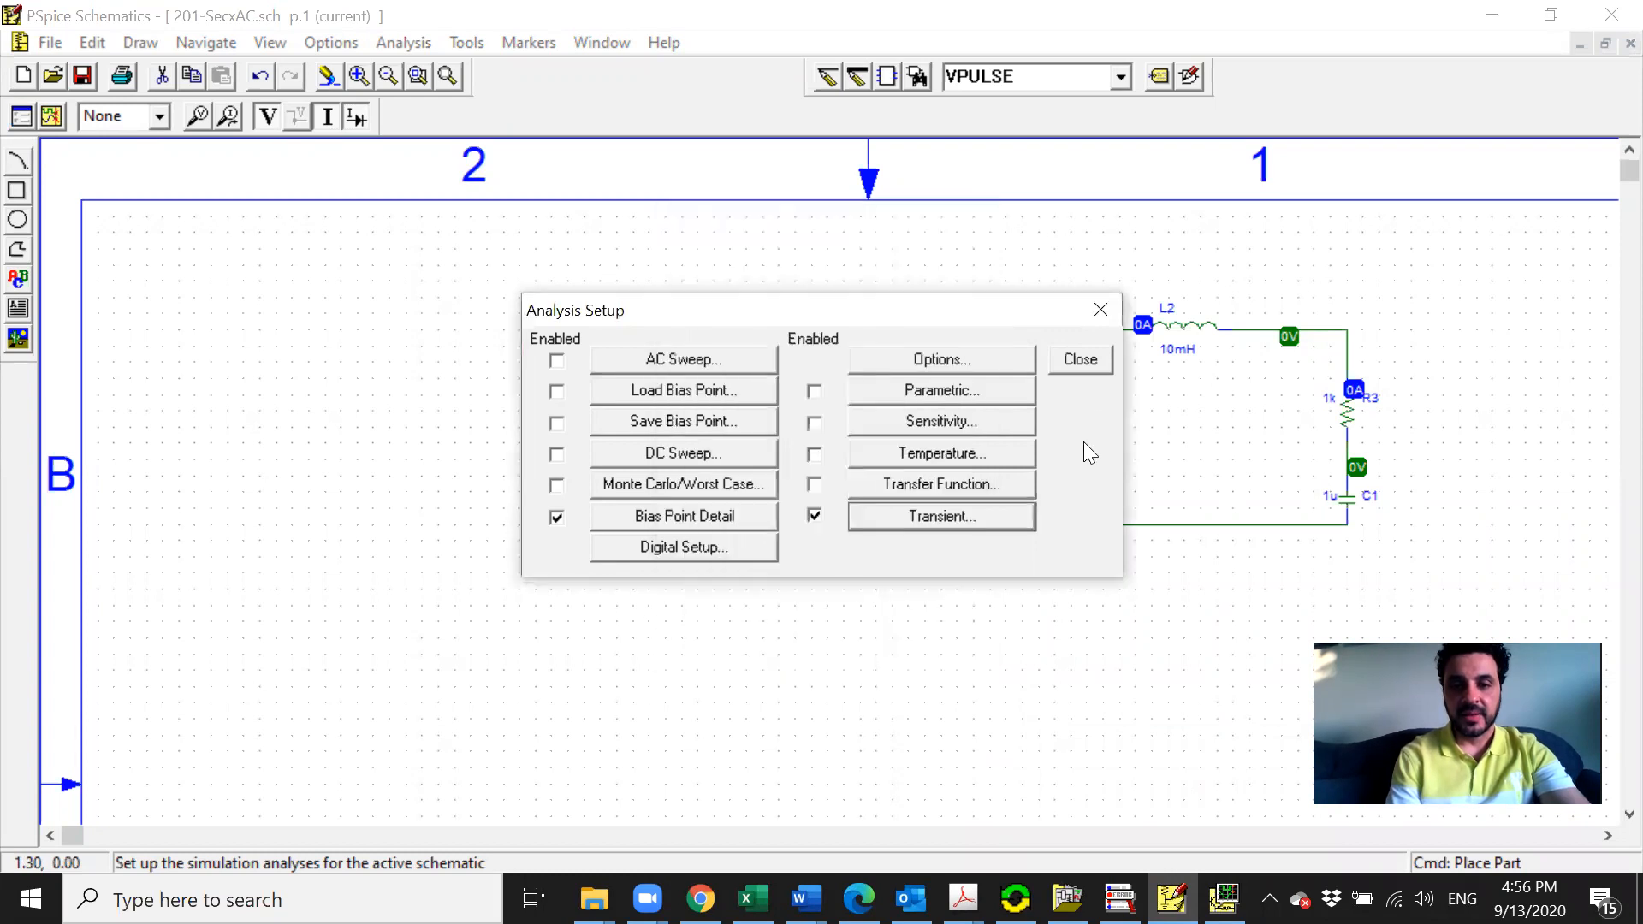
{"action": "left_click", "coordinate": [1076, 360]}
Run the simulation and plot the V(R1:1) voltage trace
{"action": "left_click", "coordinate": [50, 117]}
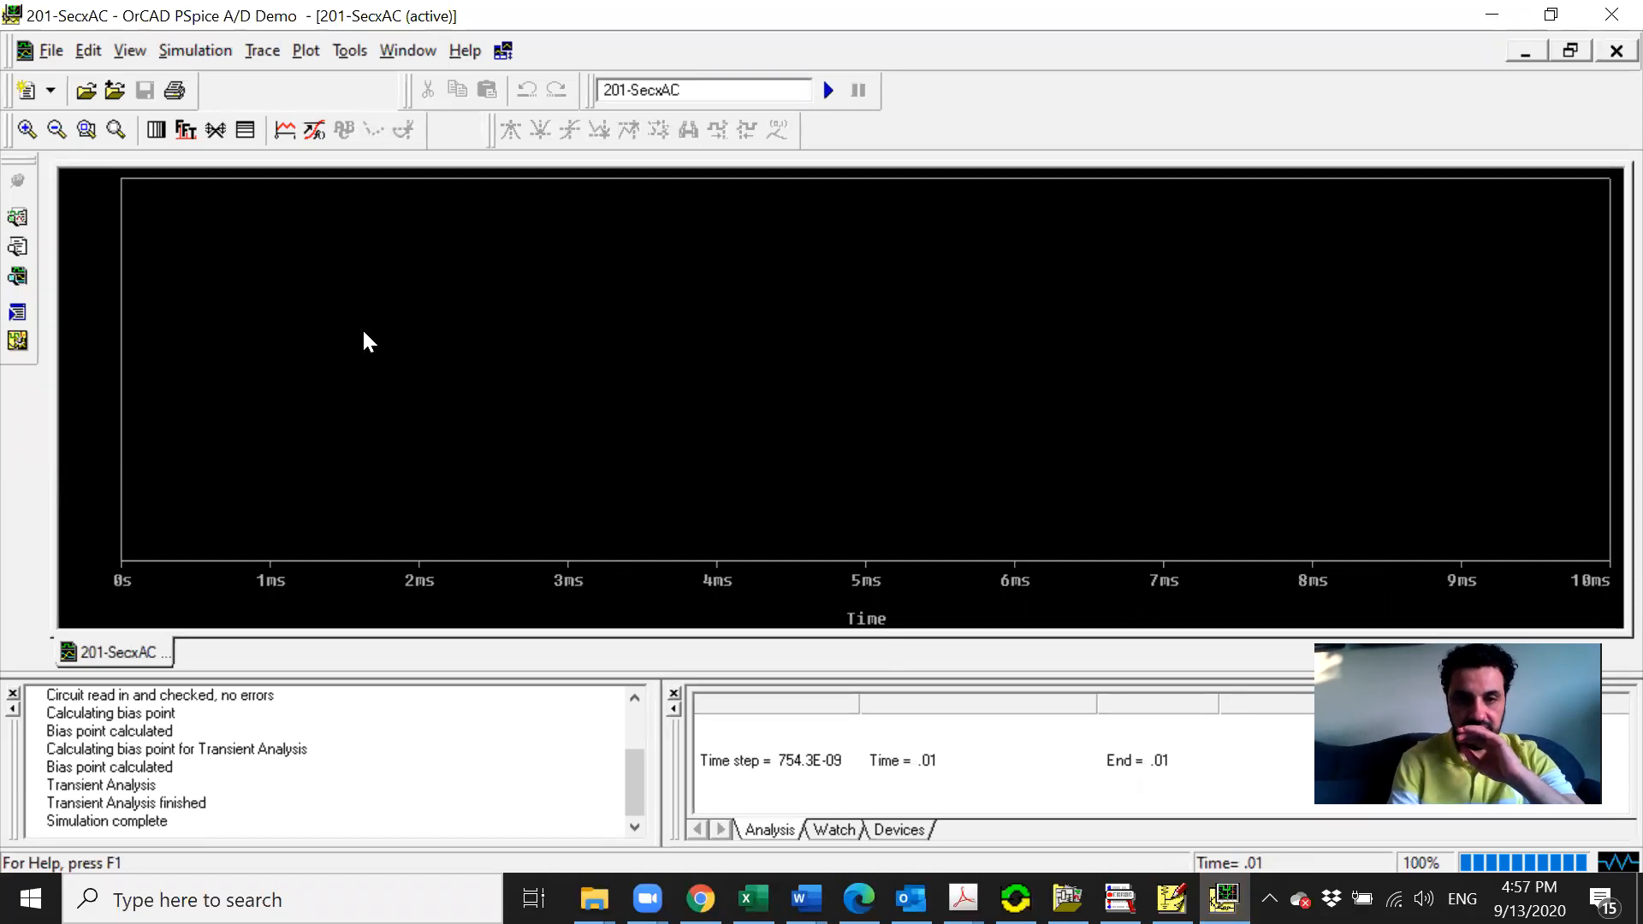
{"action": "left_click", "coordinate": [282, 144]}
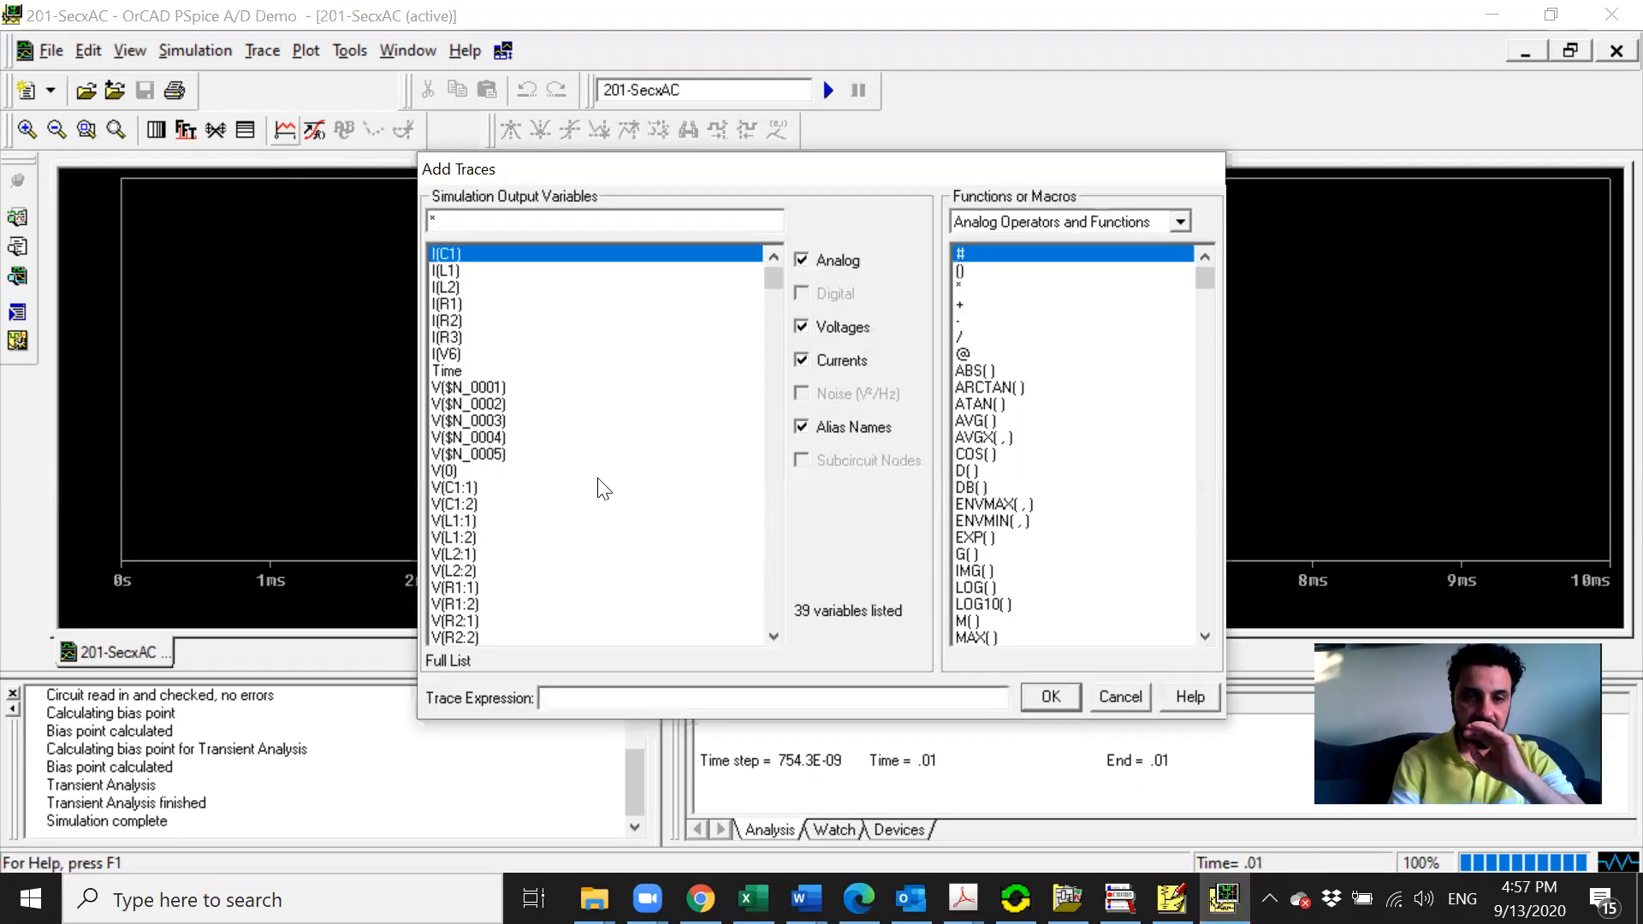
{"action": "left_click", "coordinate": [465, 587]}
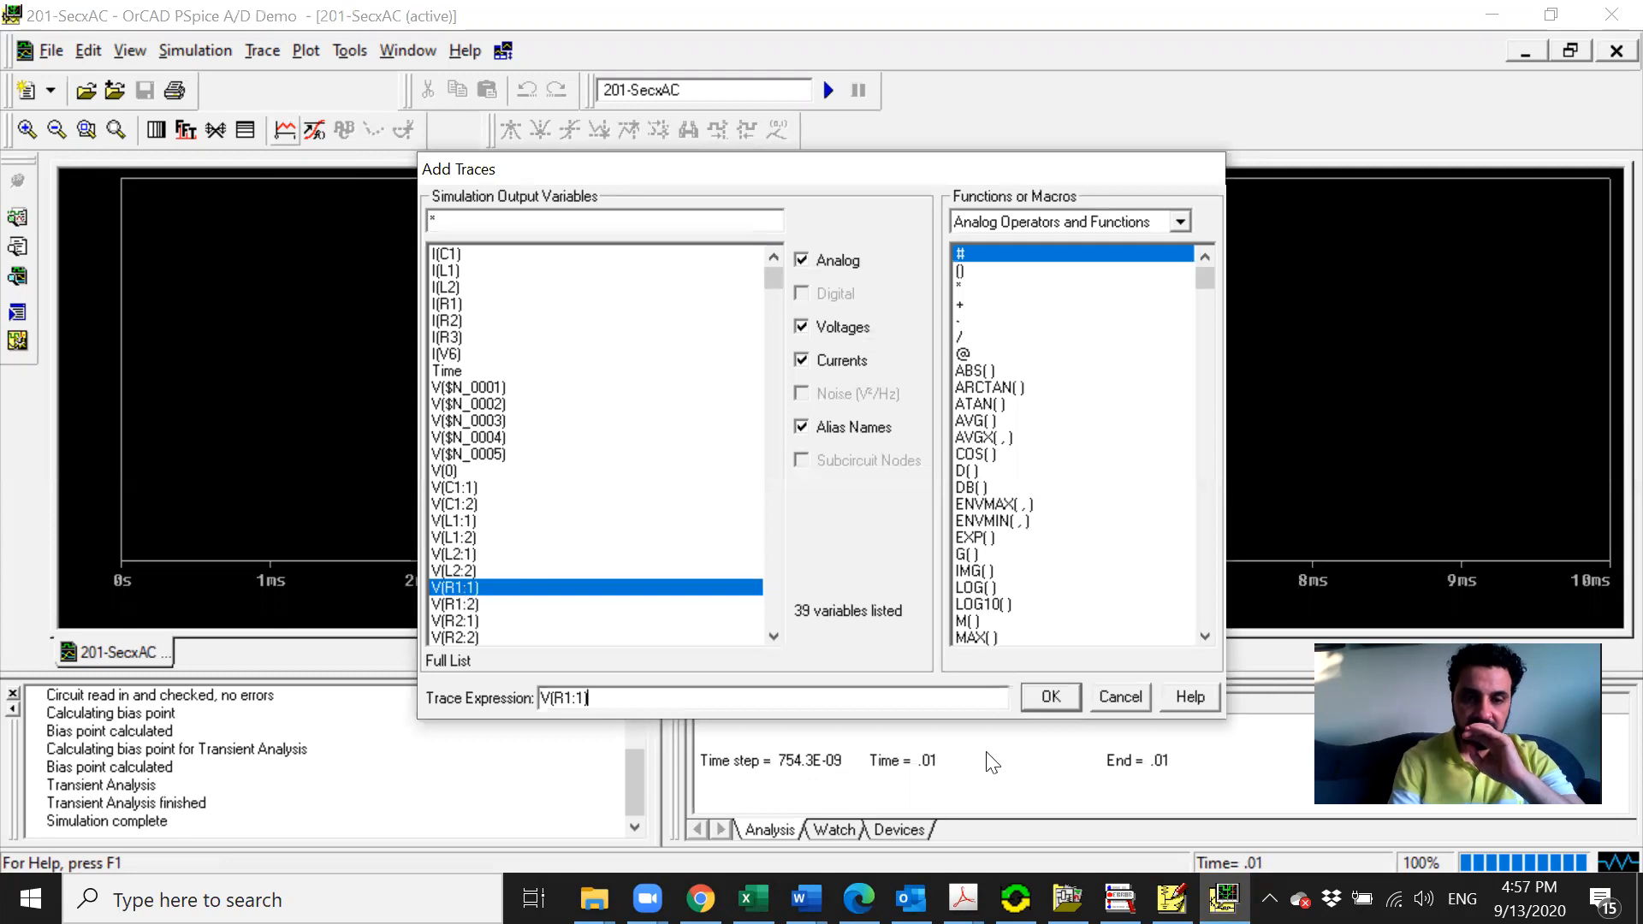
{"action": "left_click", "coordinate": [1045, 698]}
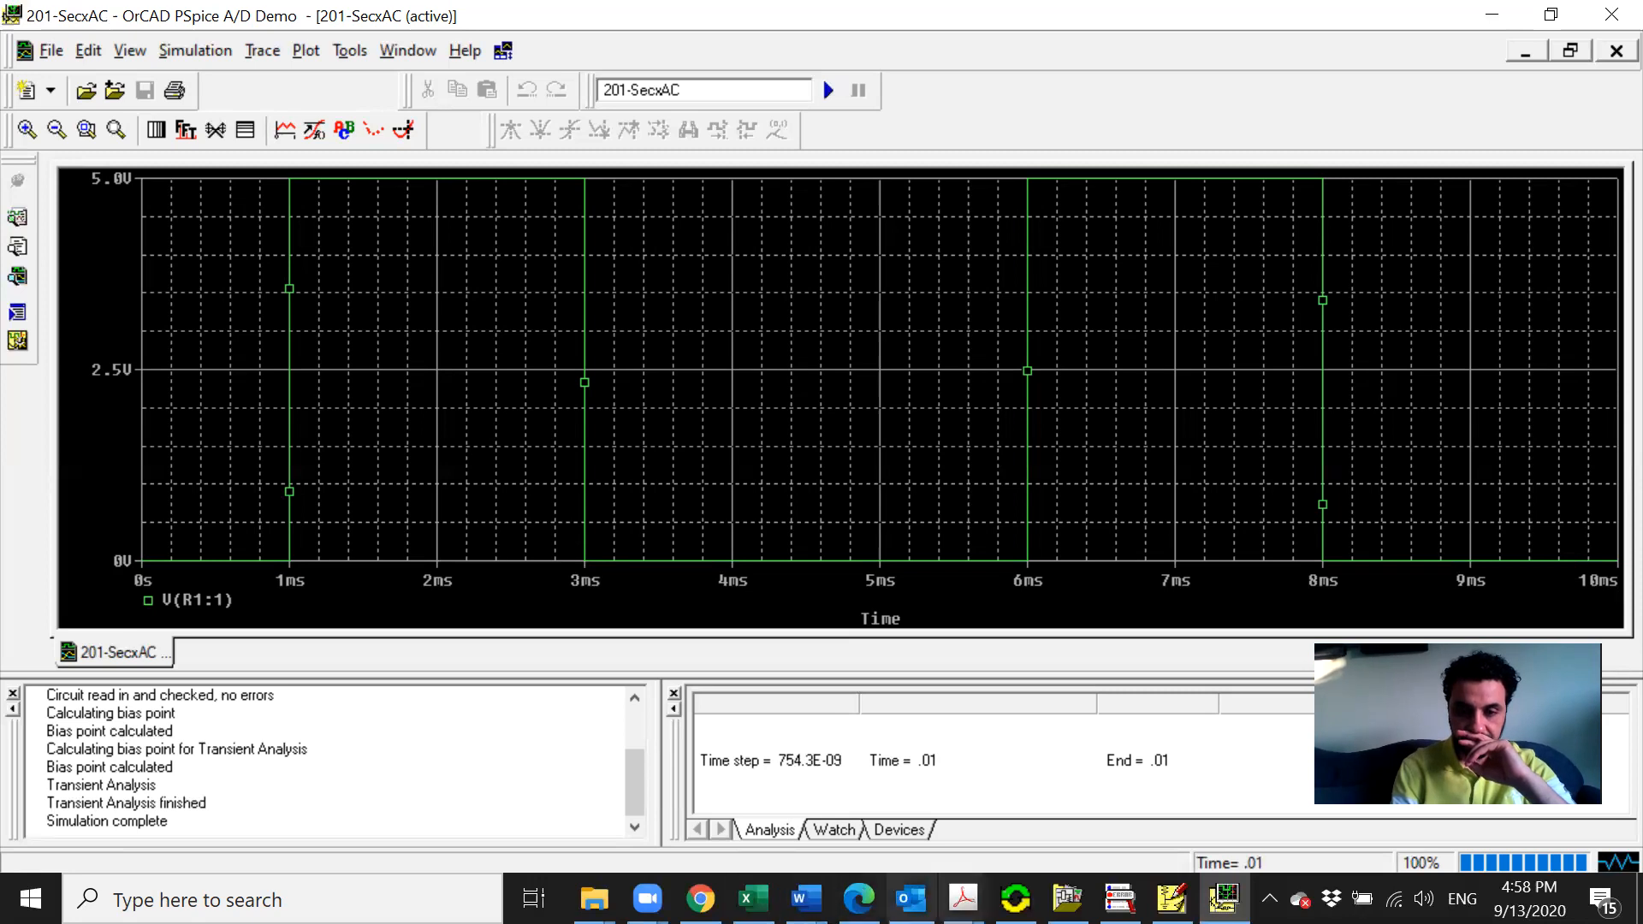
Return to PSpice Schematics, reopen the VPULSE source's attributes, and save its delay time TD as 0
{"action": "left_click", "coordinate": [1172, 898]}
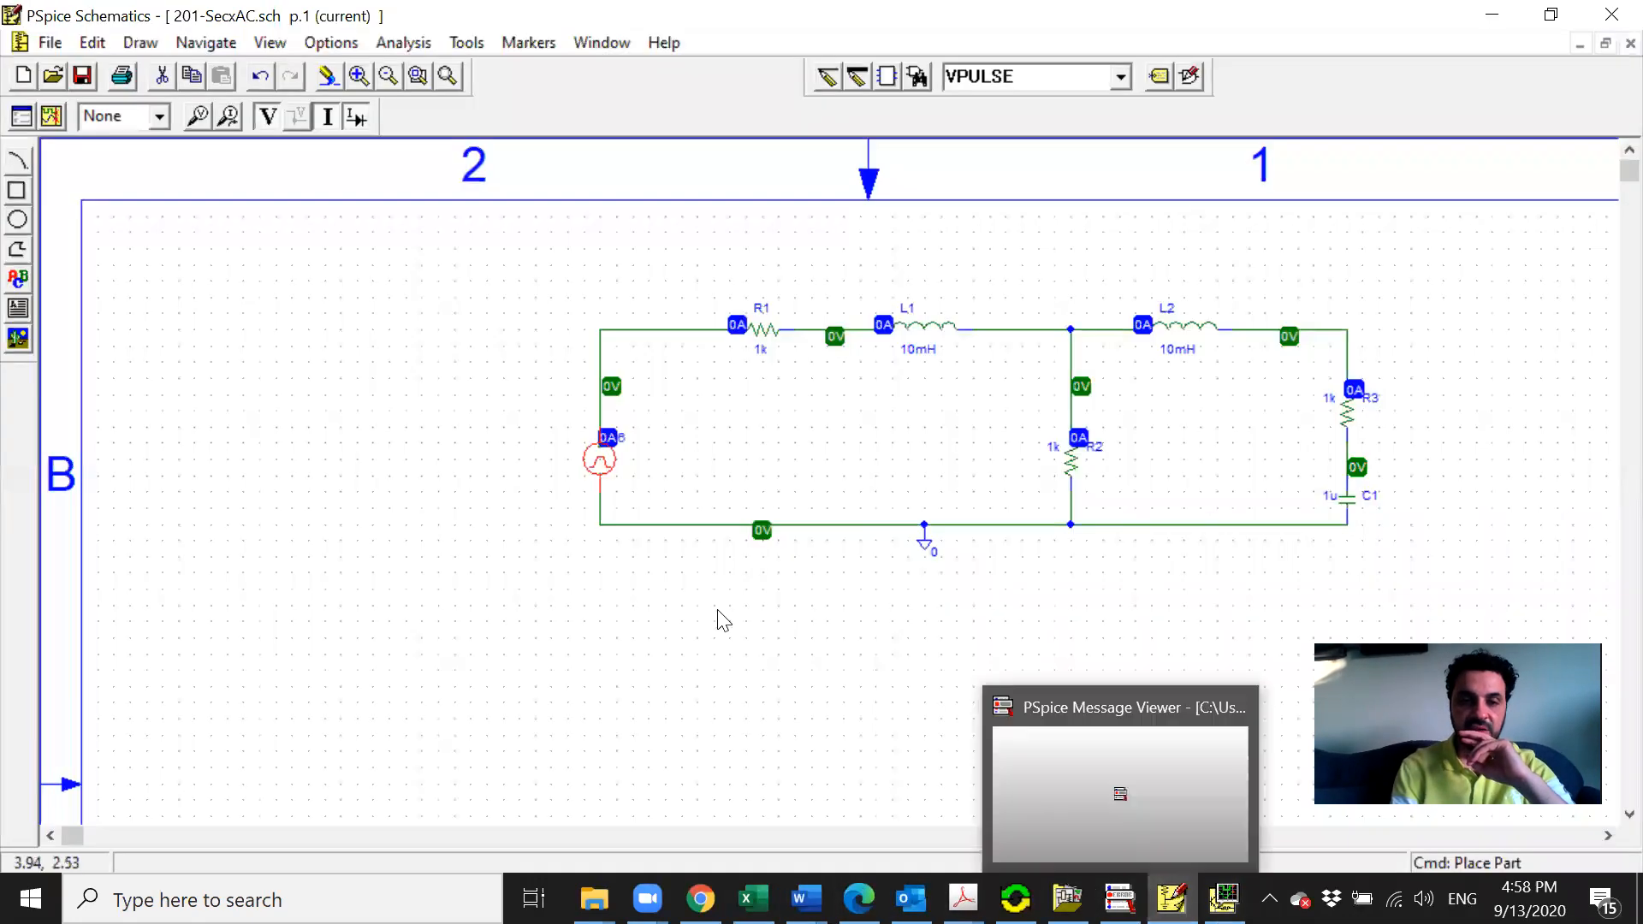
{"action": "double_click", "coordinate": [598, 462]}
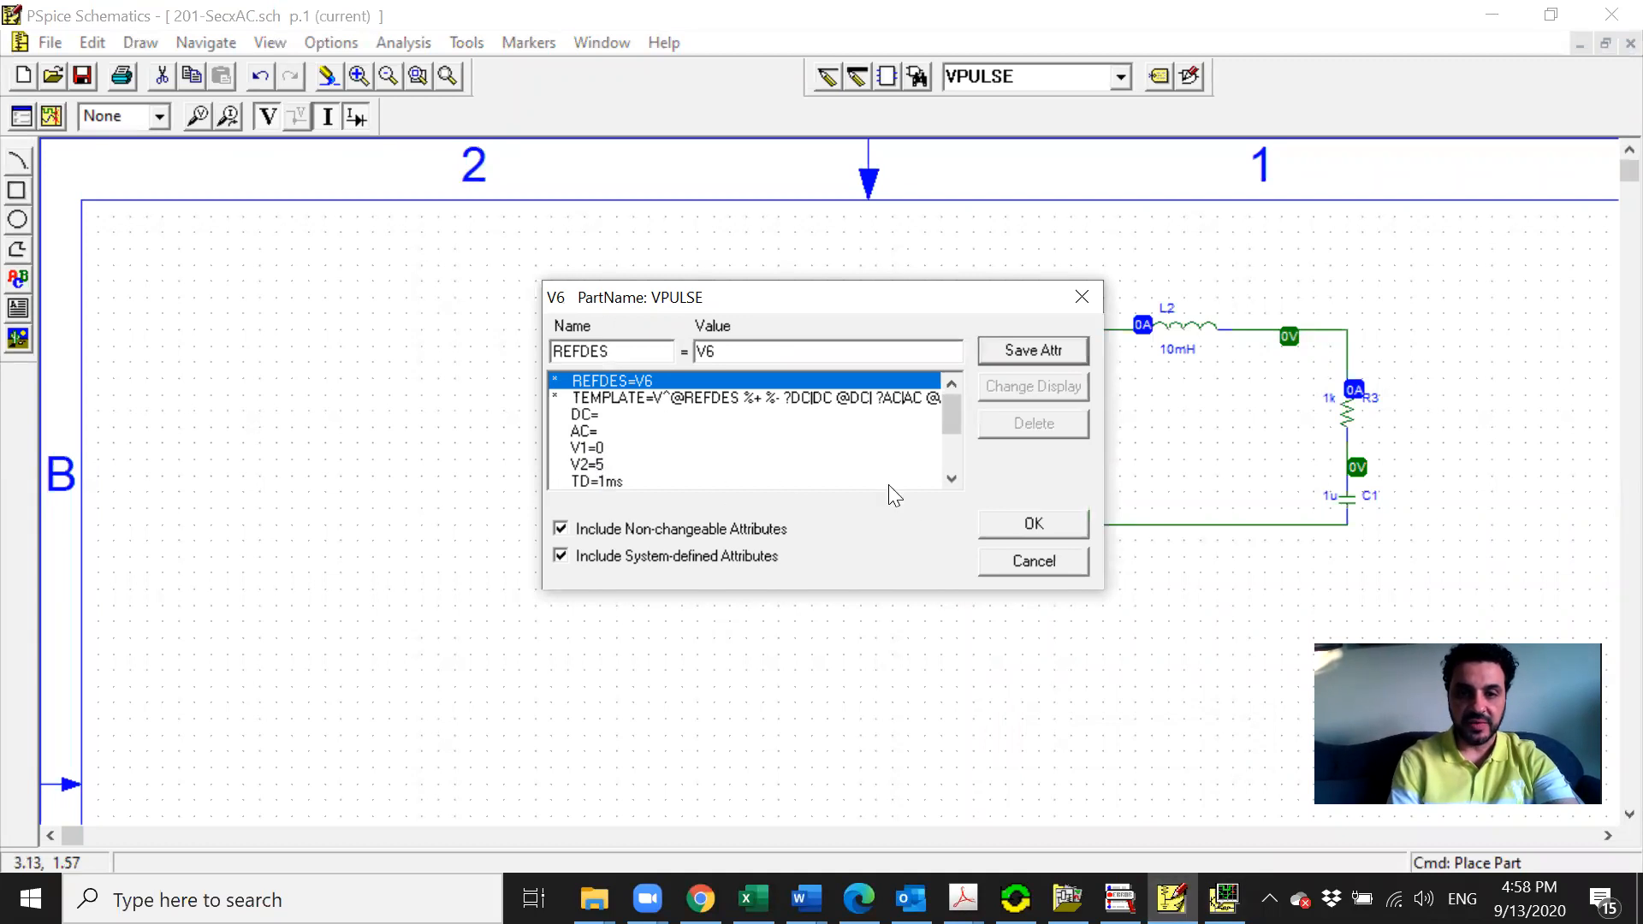
{"action": "left_click", "coordinate": [950, 479]}
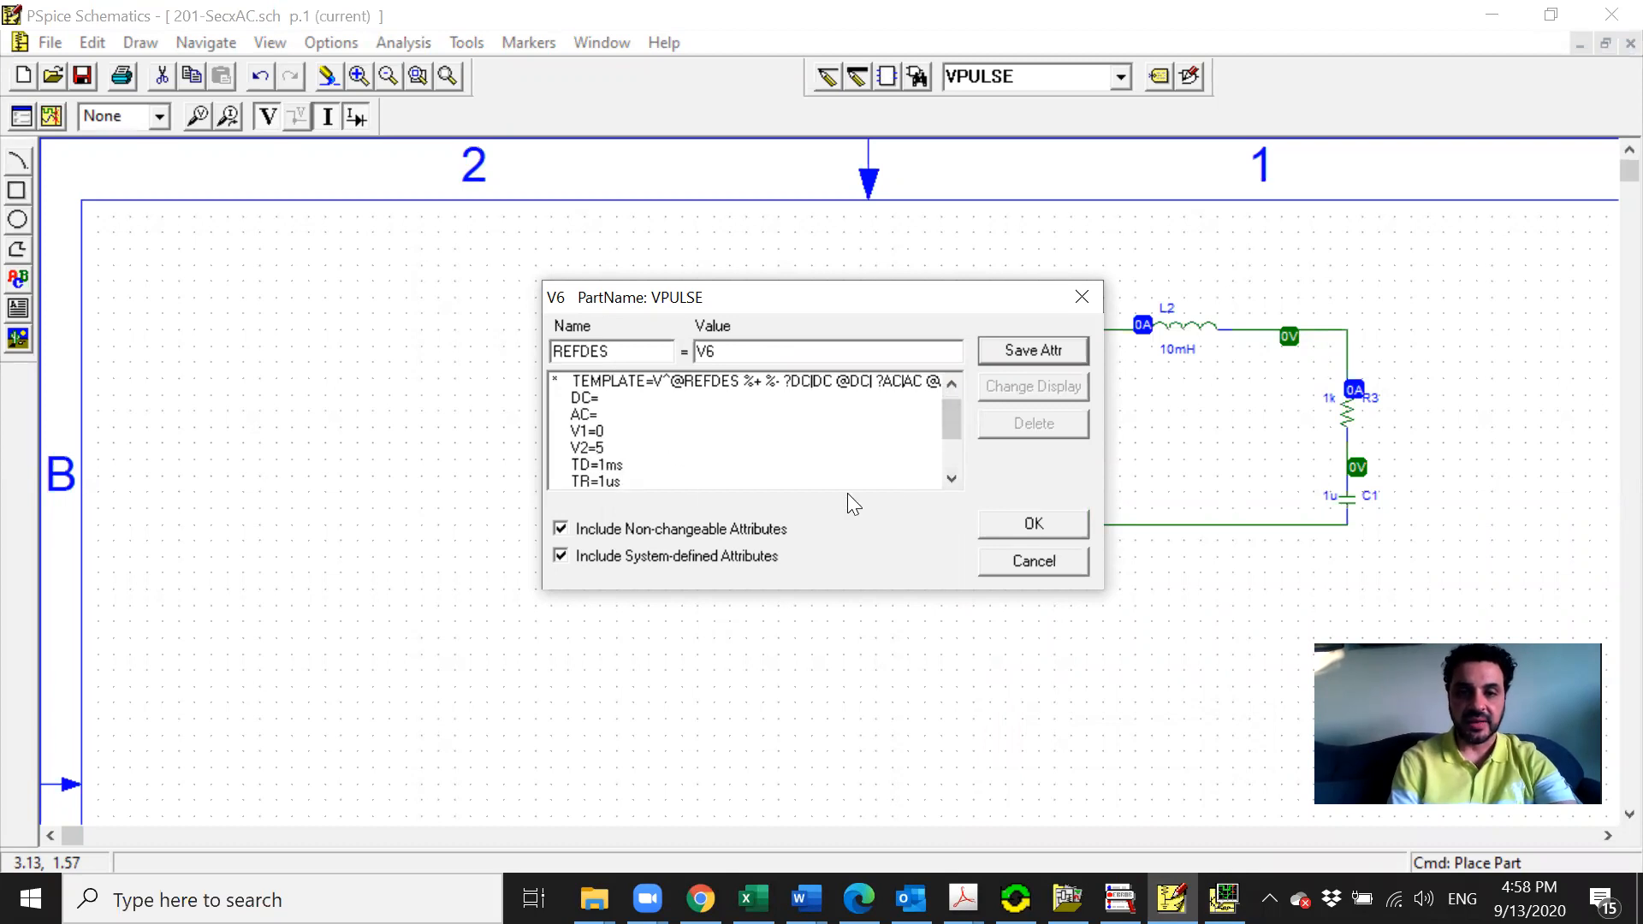
{"action": "left_click", "coordinate": [951, 479]}
{"action": "left_click", "coordinate": [951, 479]}
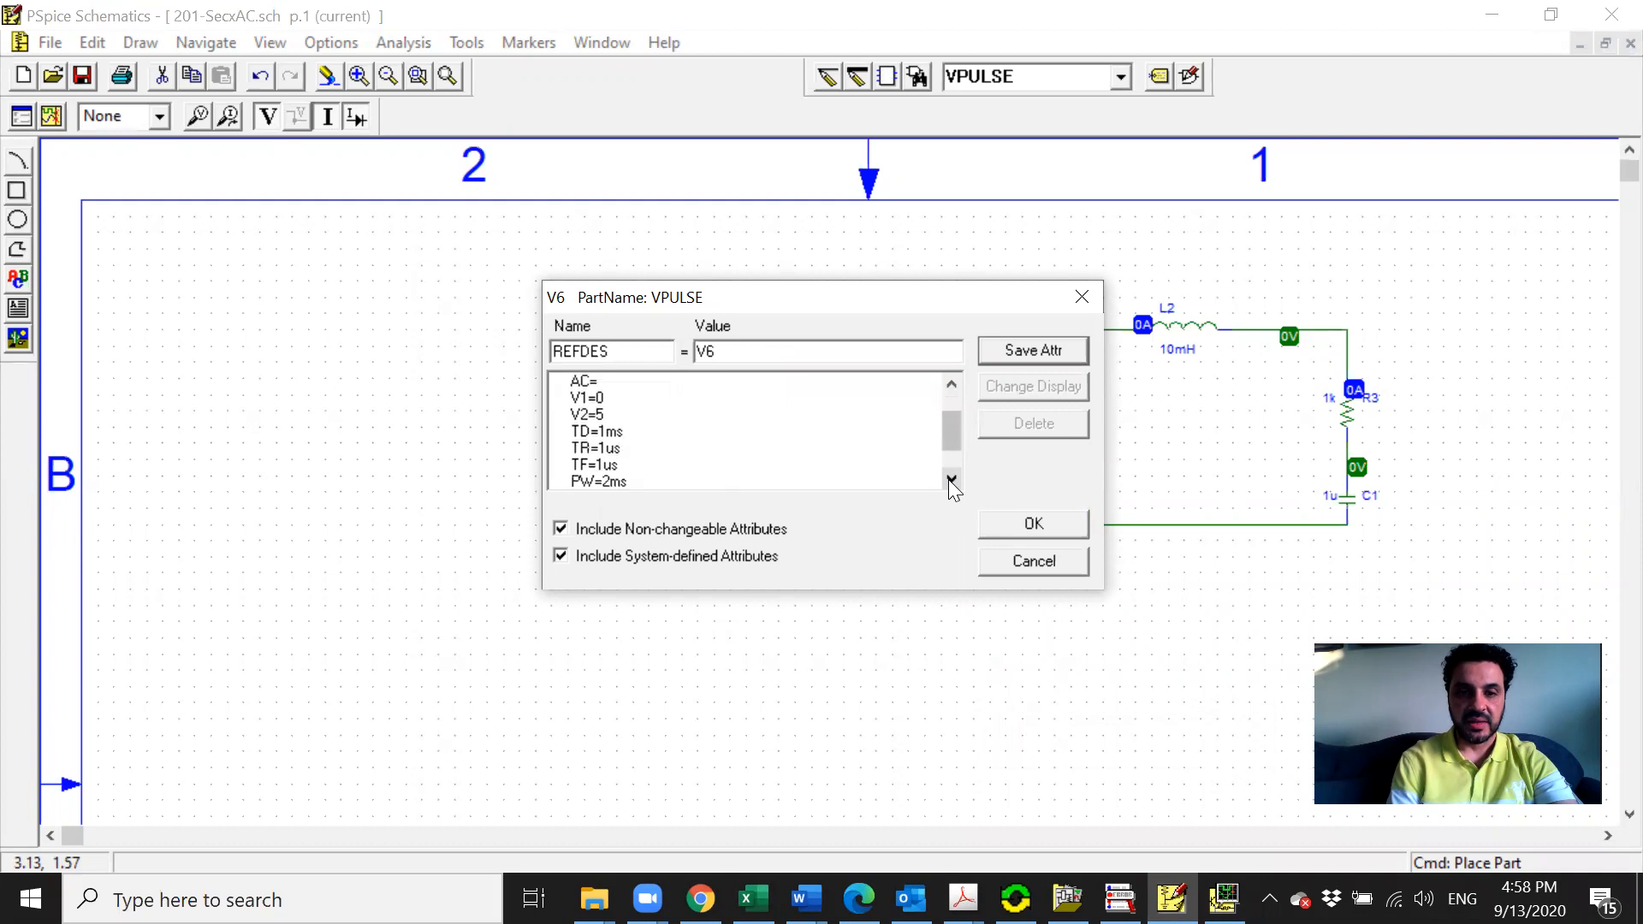
{"action": "left_click", "coordinate": [625, 432]}
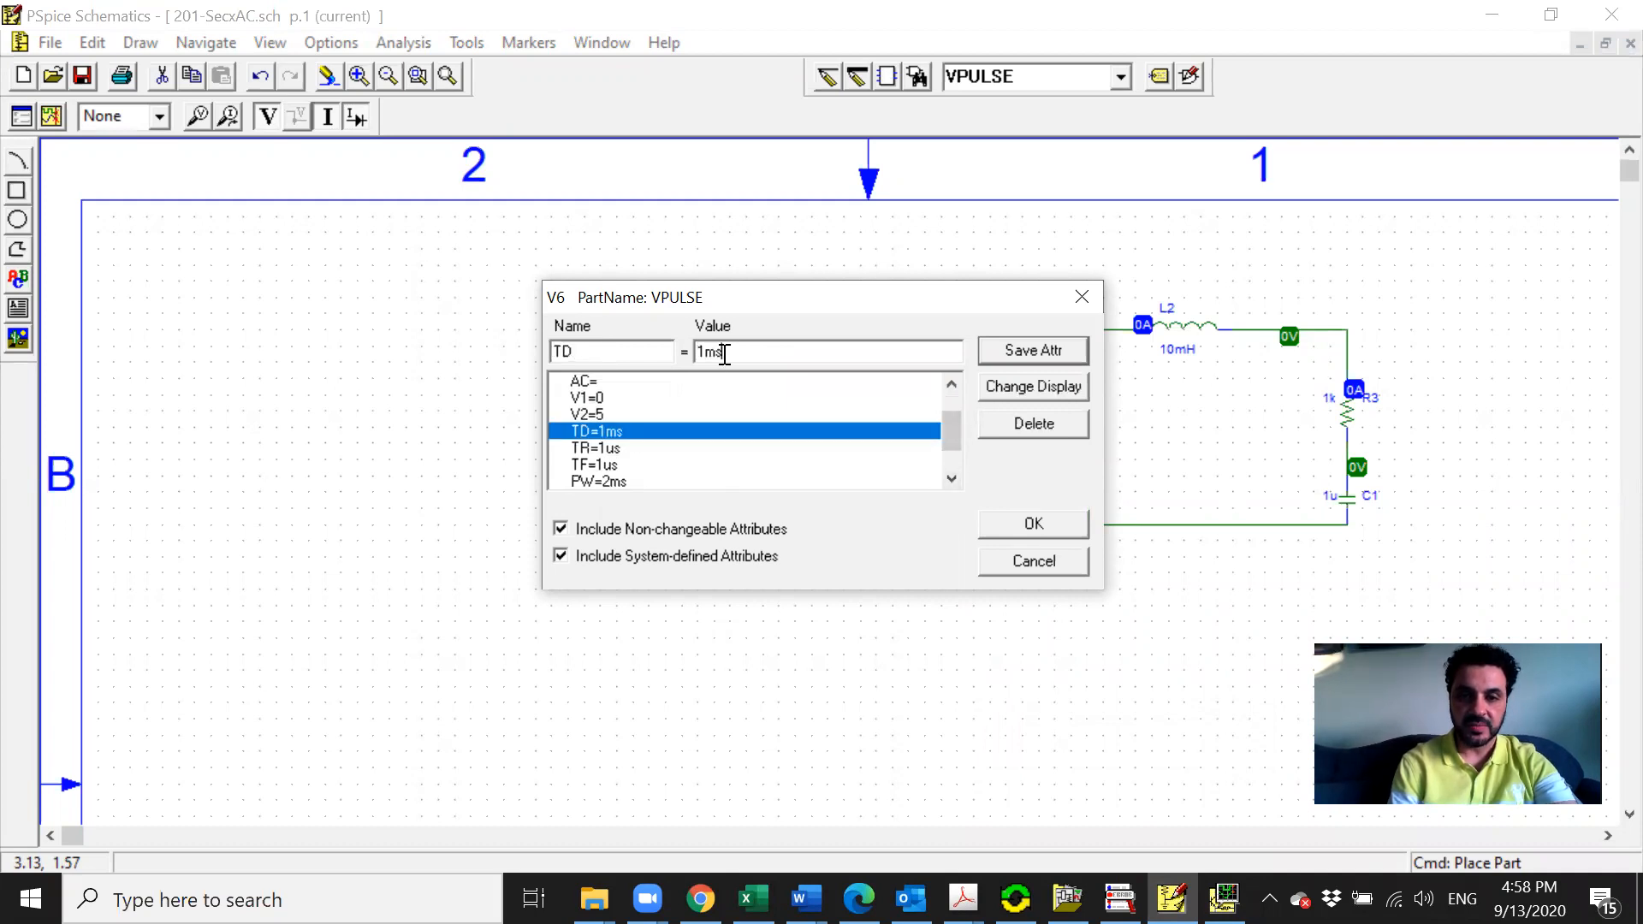
{"action": "key", "text": "BackSpace"}
{"action": "key", "text": "BackSpace"}
{"action": "key", "text": "BackSpace"}
{"action": "type", "text": "0"}
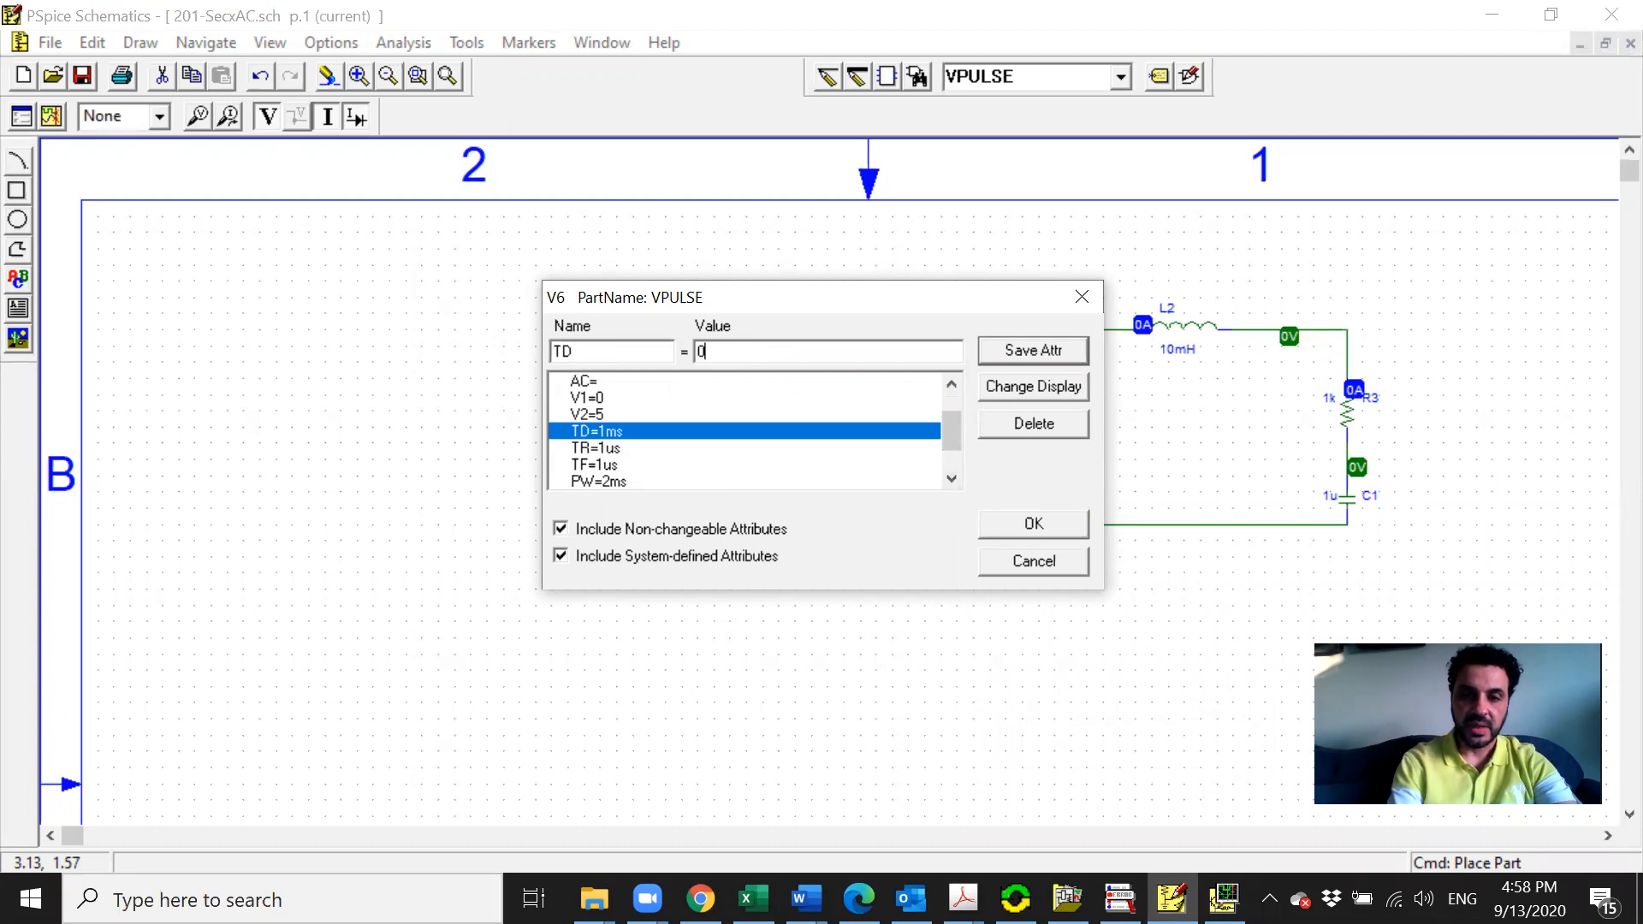
{"action": "left_click", "coordinate": [1061, 354]}
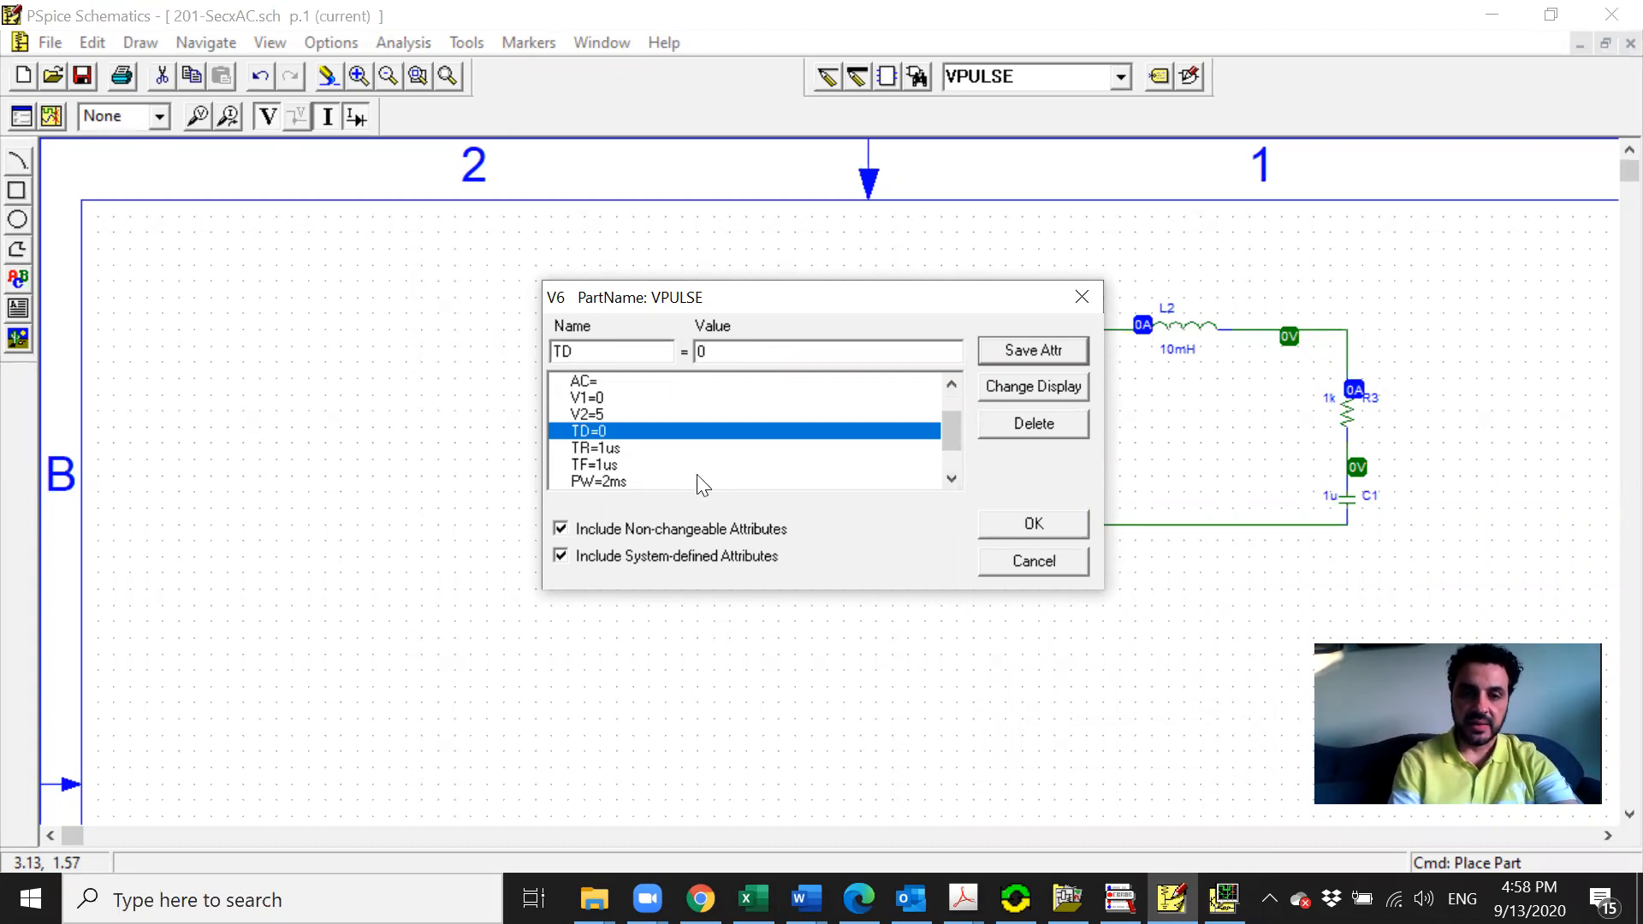
Change the pulse source's rise time TR to 1ms and save the attribute
{"action": "left_click", "coordinate": [614, 450]}
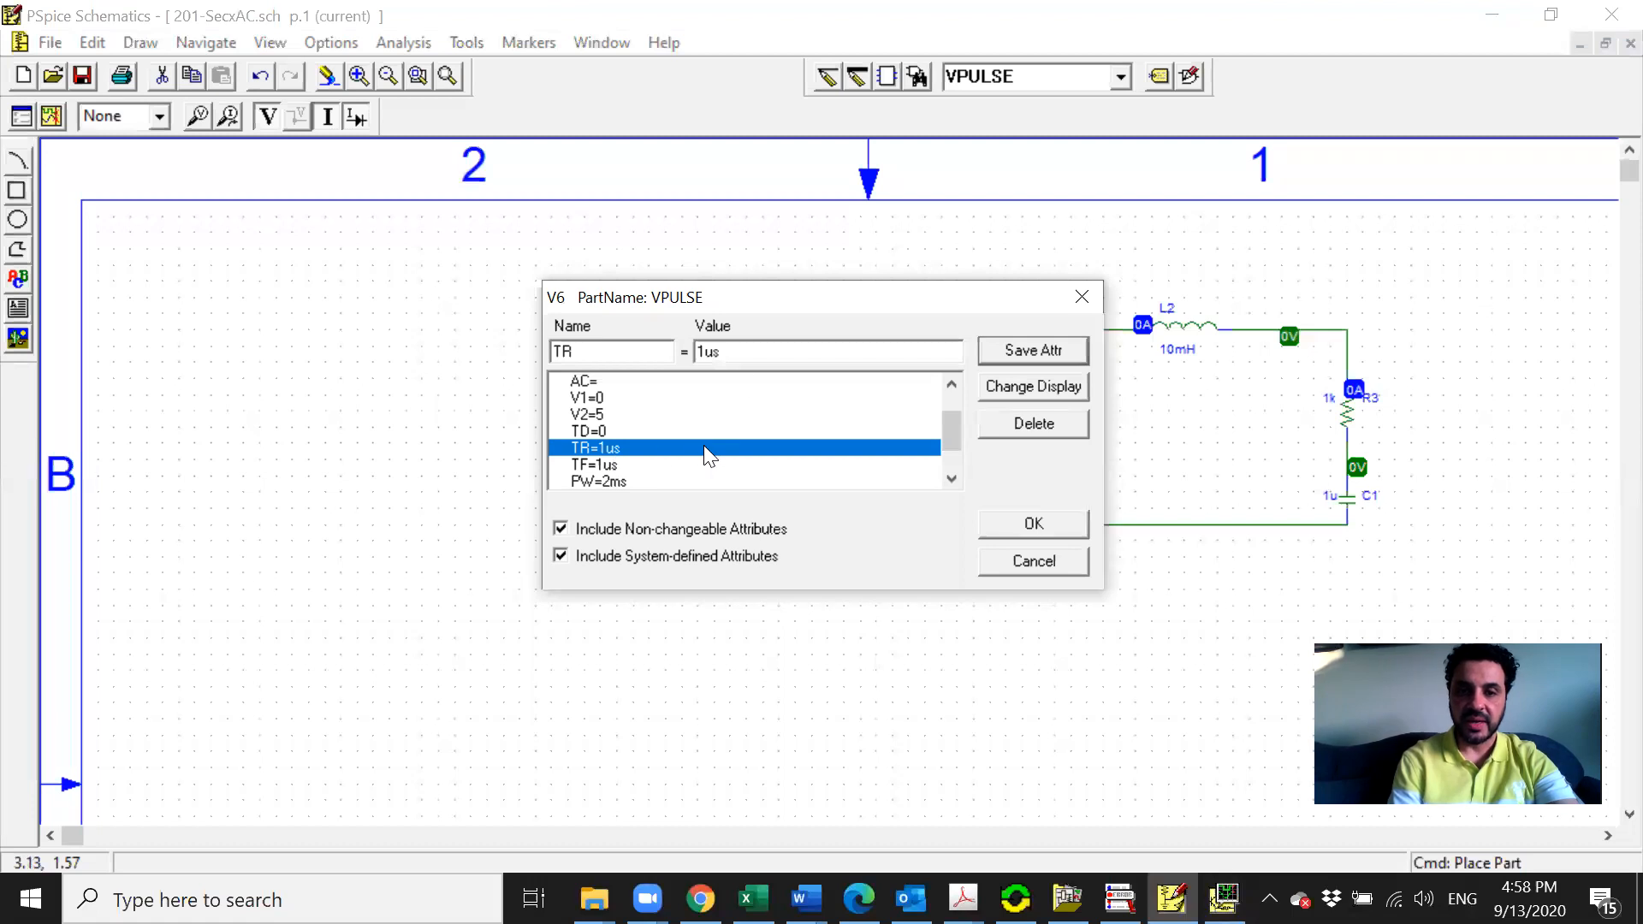
{"action": "left_click", "coordinate": [742, 352]}
{"action": "key", "text": "BackSpace"}
{"action": "type", "text": "m"}
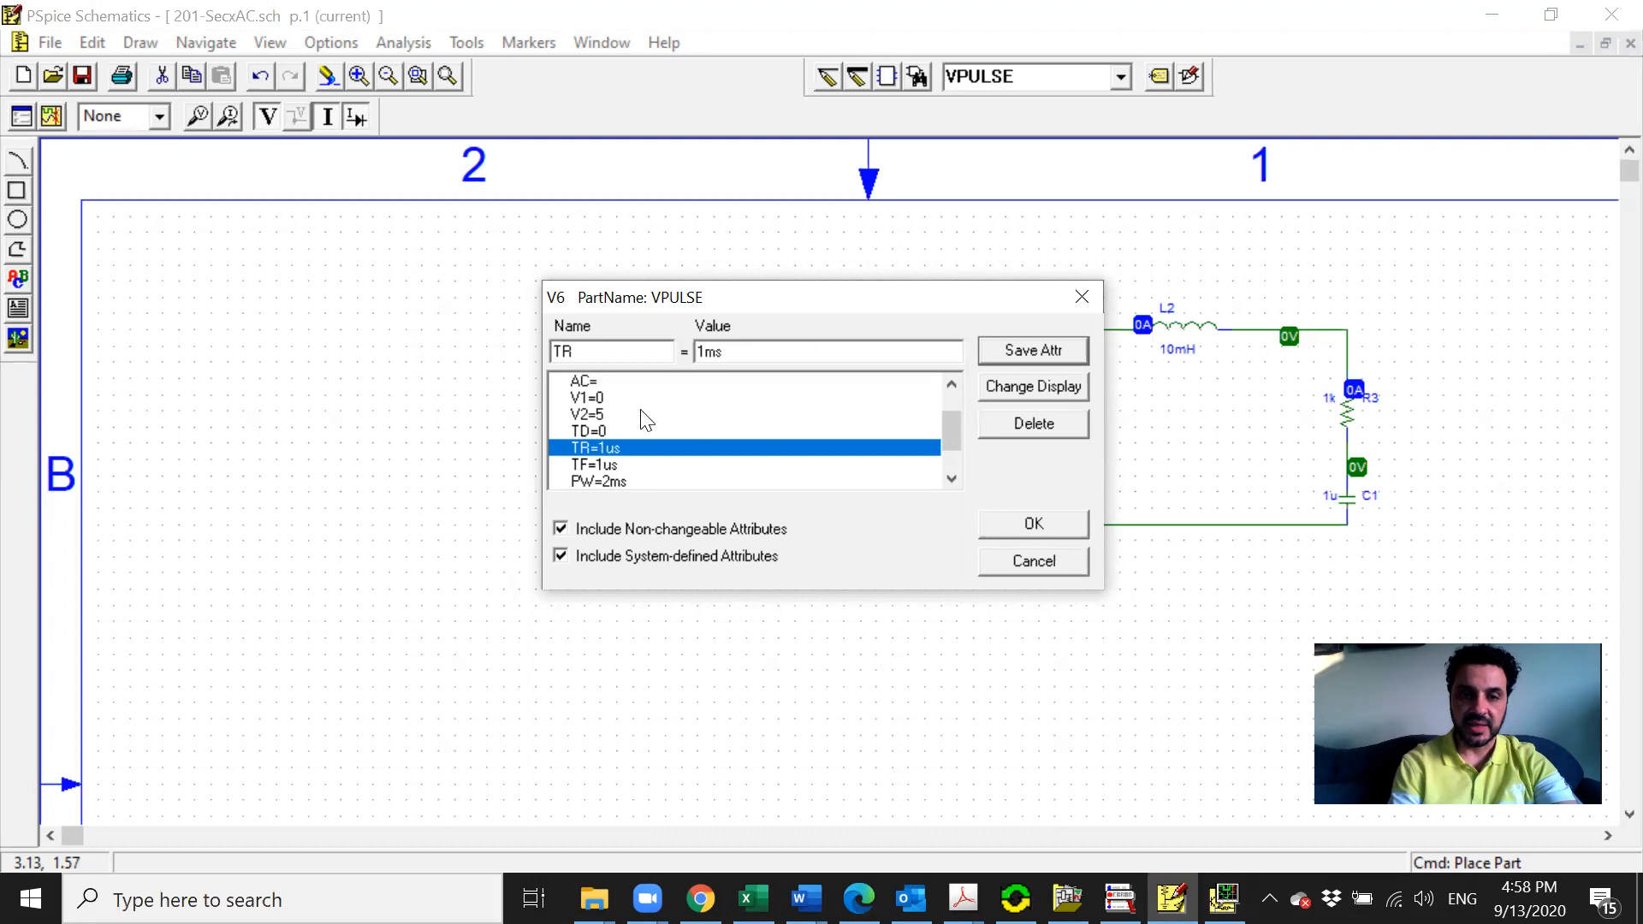
{"action": "left_click", "coordinate": [984, 349]}
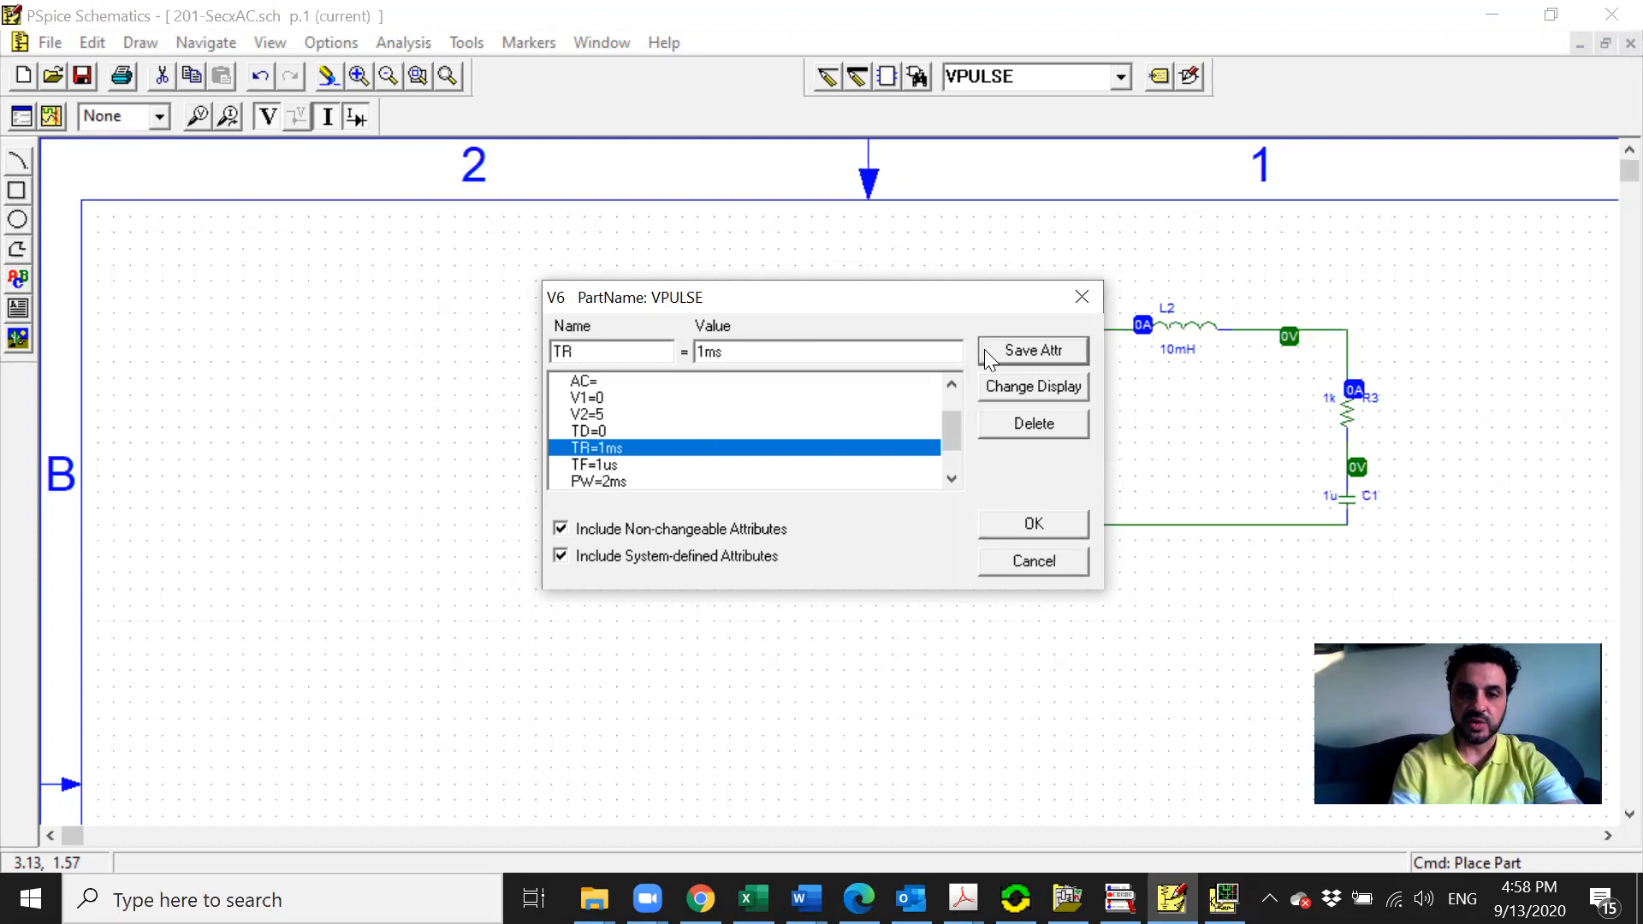
Change the pulse source's fall time TF to 1ms and save the attribute
{"action": "left_click", "coordinate": [616, 467]}
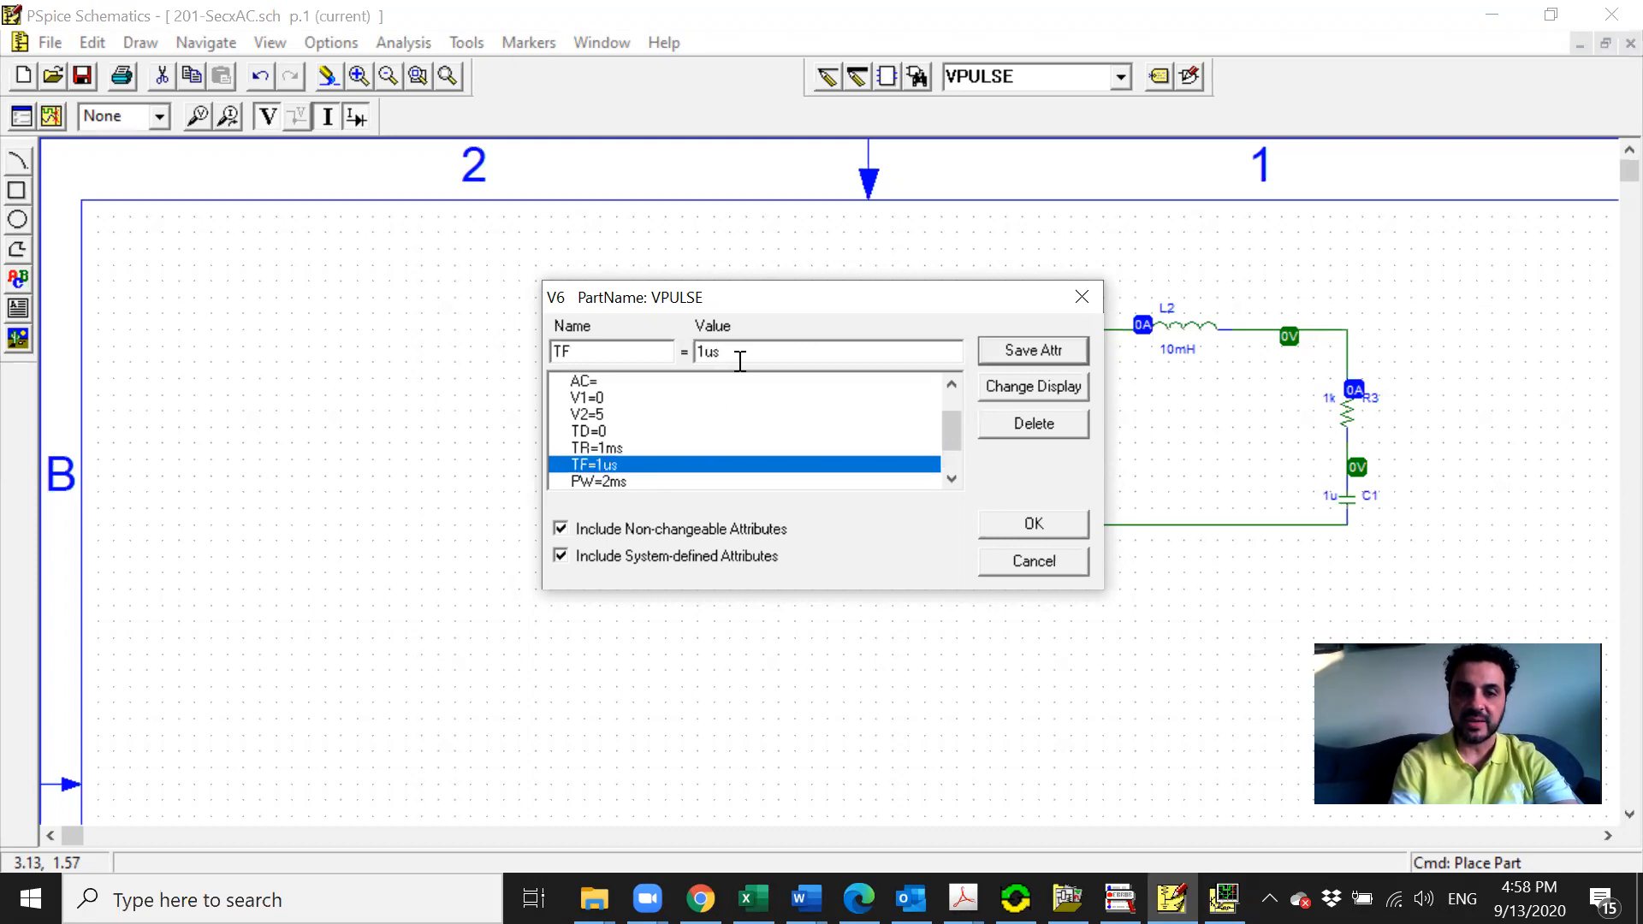
{"action": "key", "text": "BackSpace"}
{"action": "type", "text": "m"}
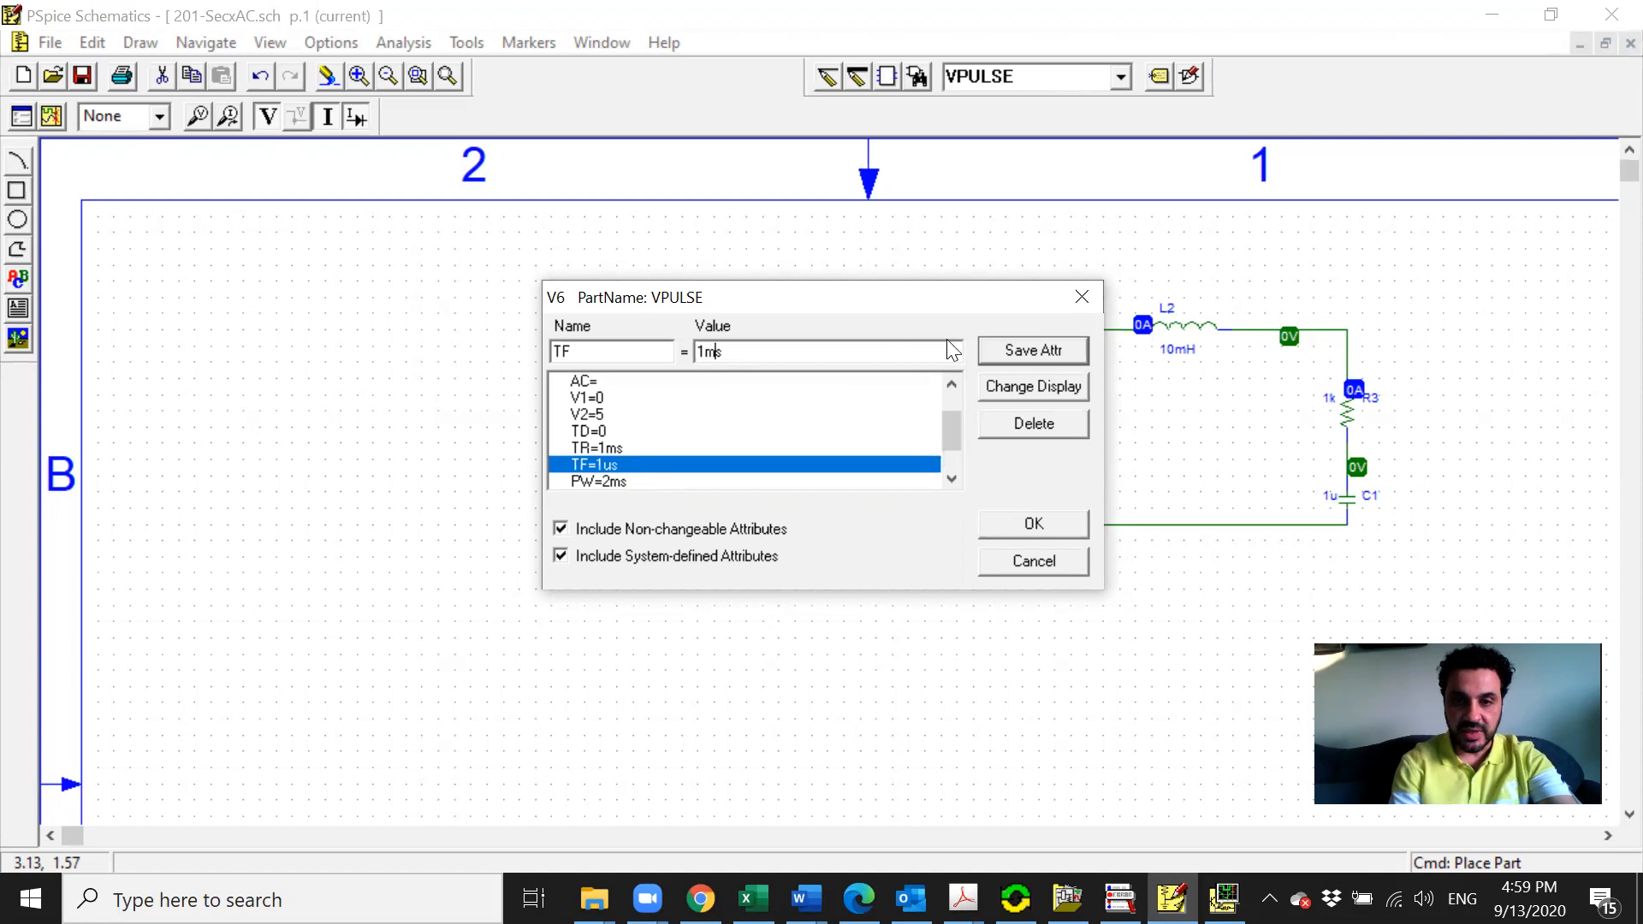
{"action": "left_click", "coordinate": [1012, 353]}
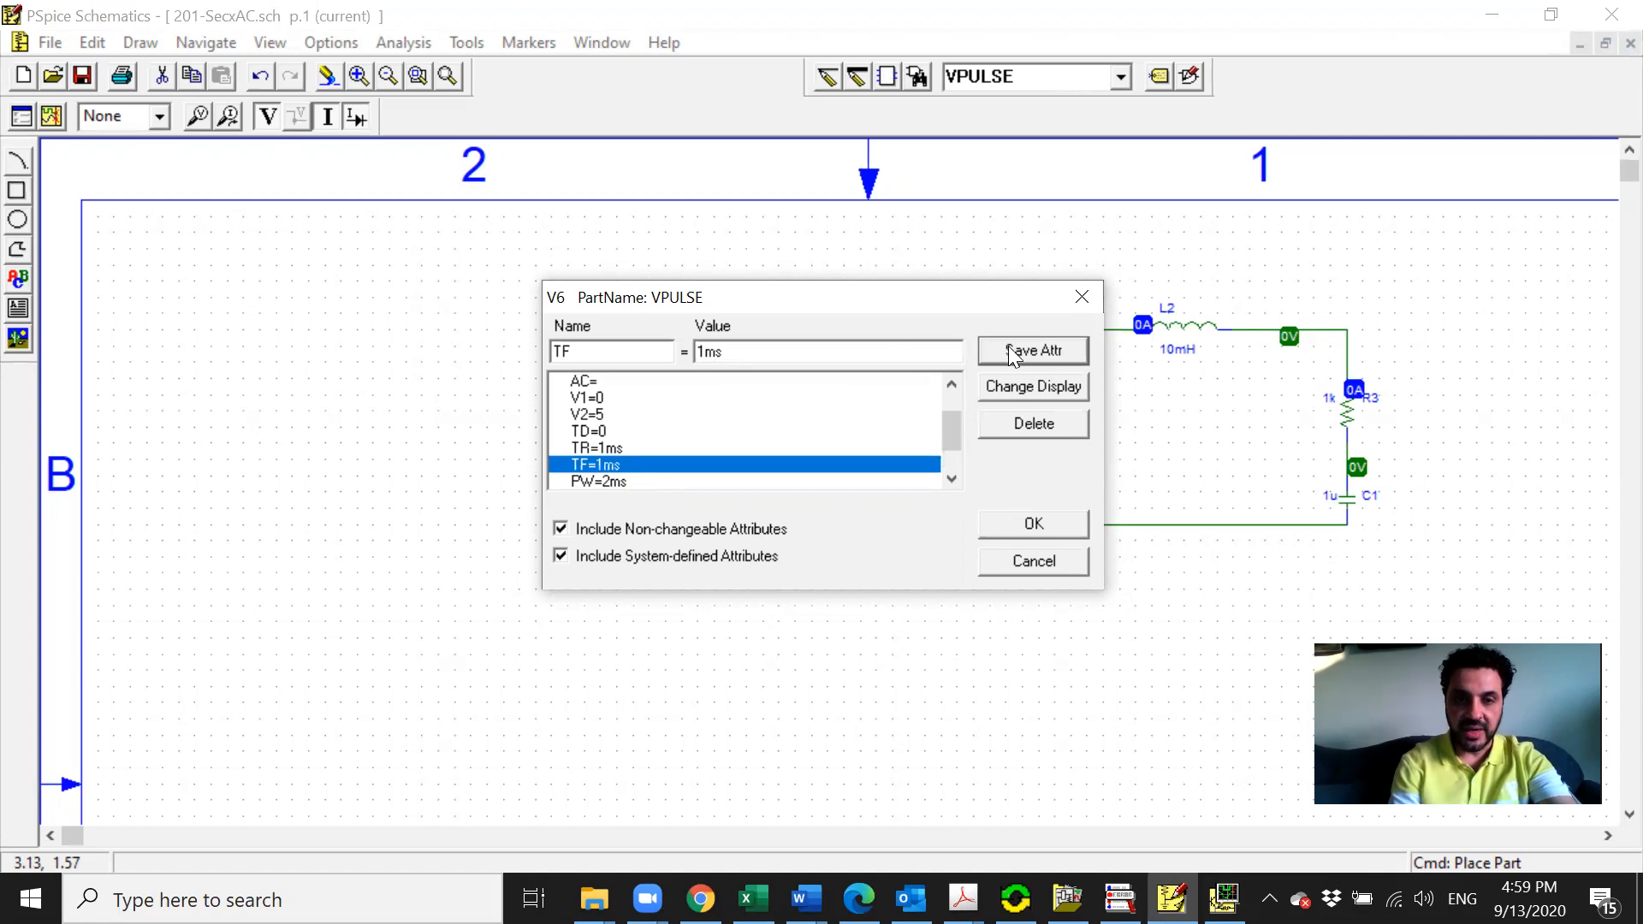
Set the pulse source's width PW to 1ns, save the attribute, and accept the VPULSE attribute changes
{"action": "left_click", "coordinate": [655, 480]}
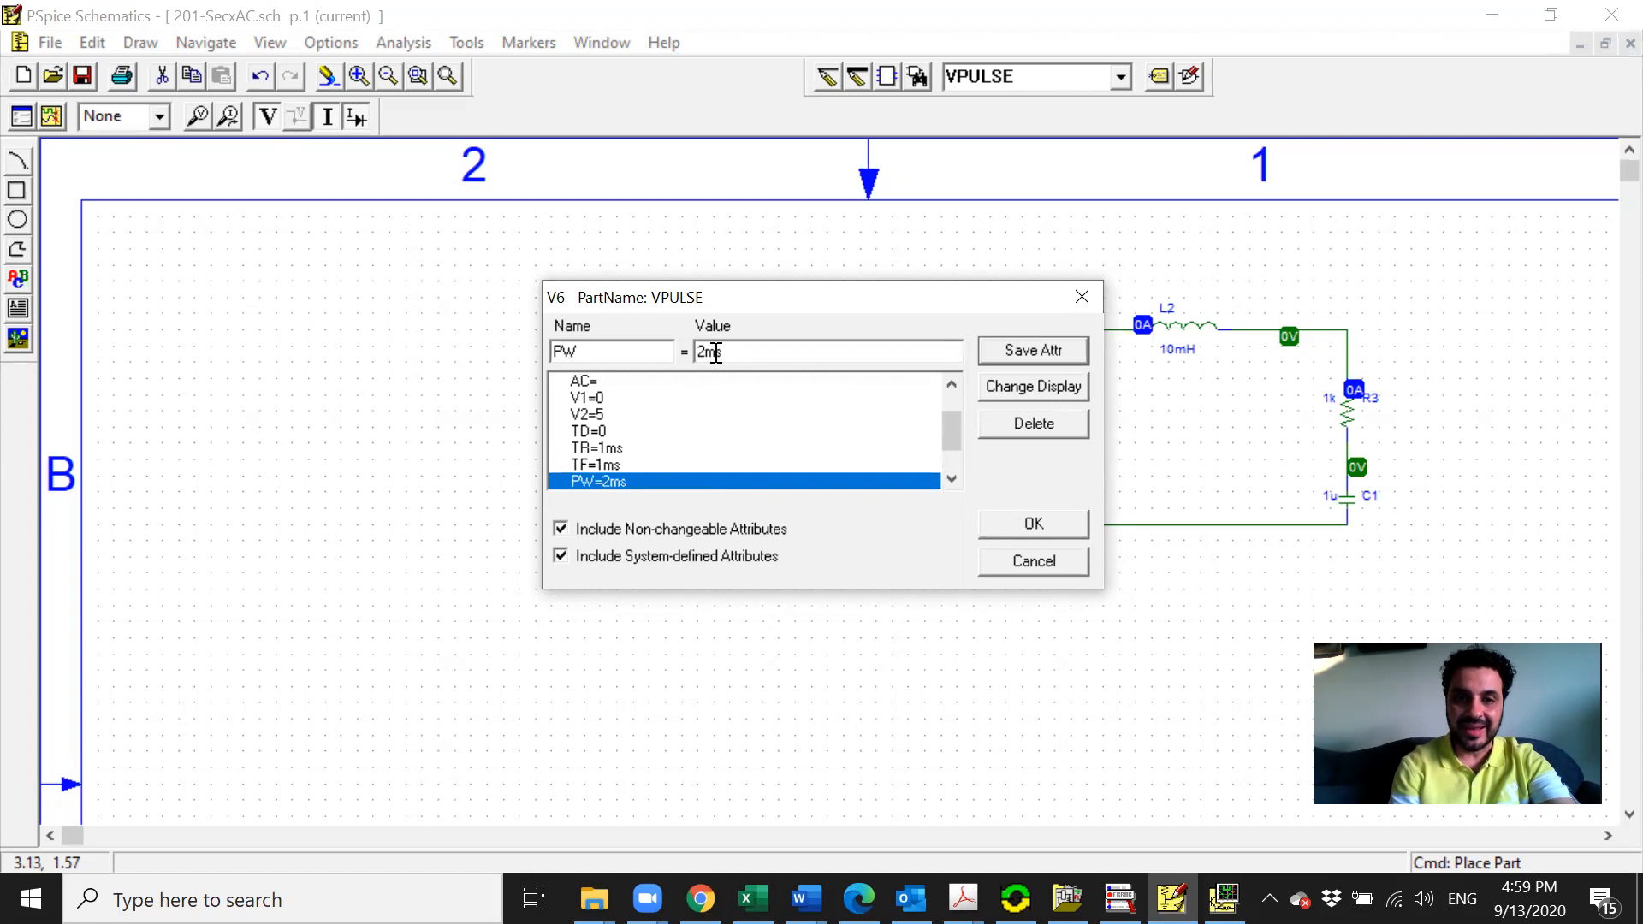
{"action": "left_click", "coordinate": [716, 352]}
{"action": "key", "text": "BackSpace"}
{"action": "key", "text": "BackSpace"}
{"action": "type", "text": "1ns"}
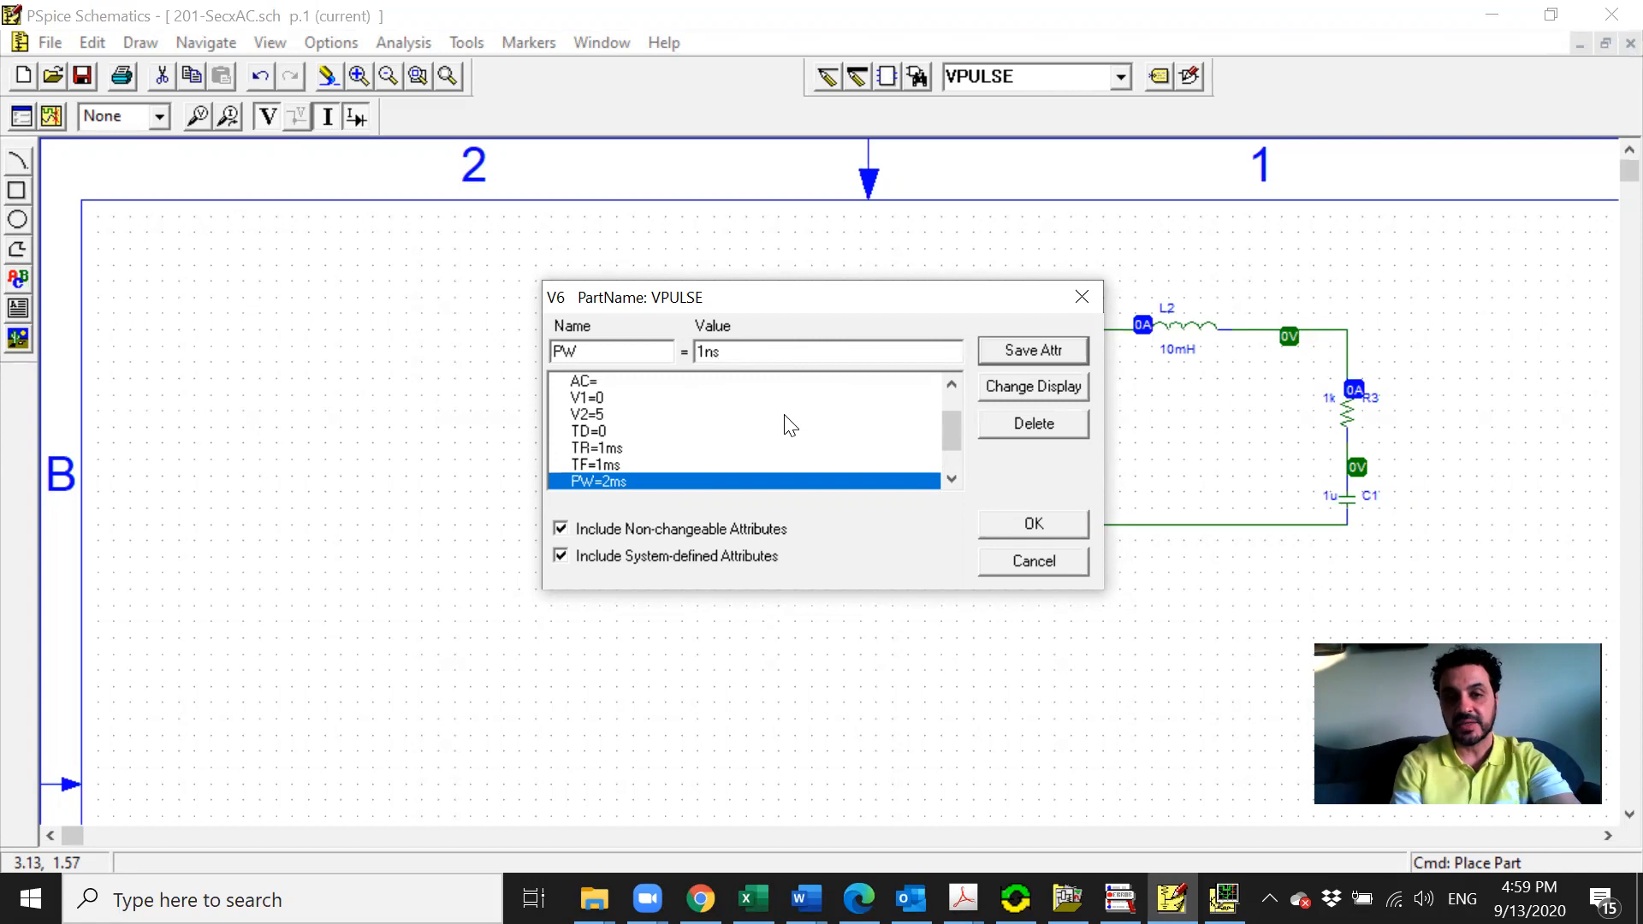
{"action": "left_click", "coordinate": [951, 479]}
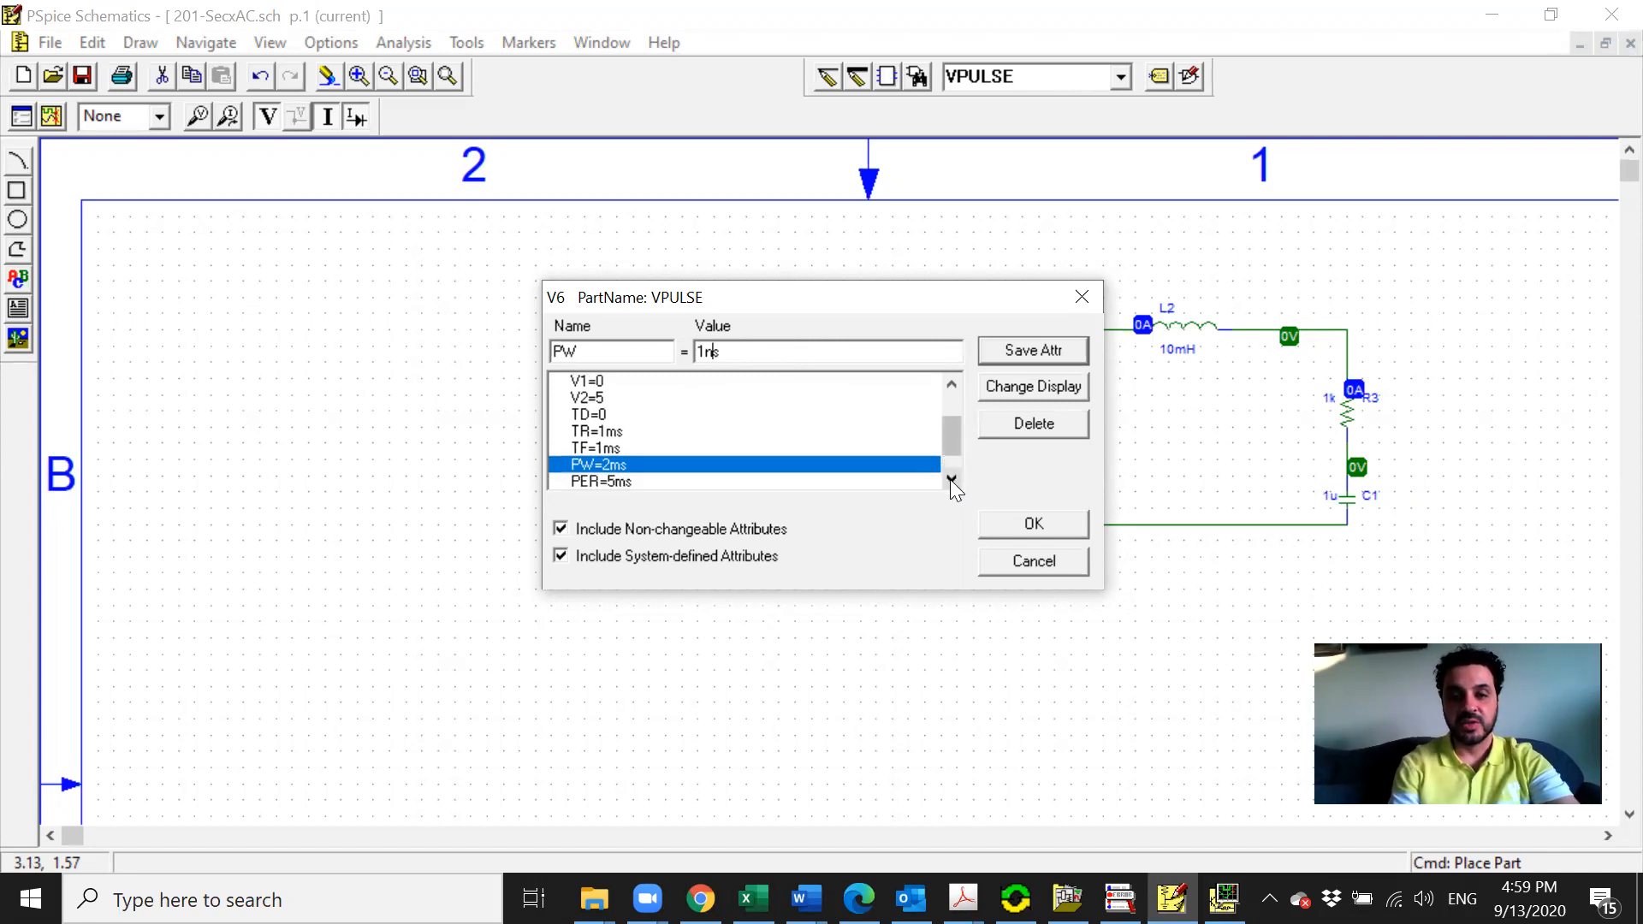
{"action": "left_click", "coordinate": [951, 479]}
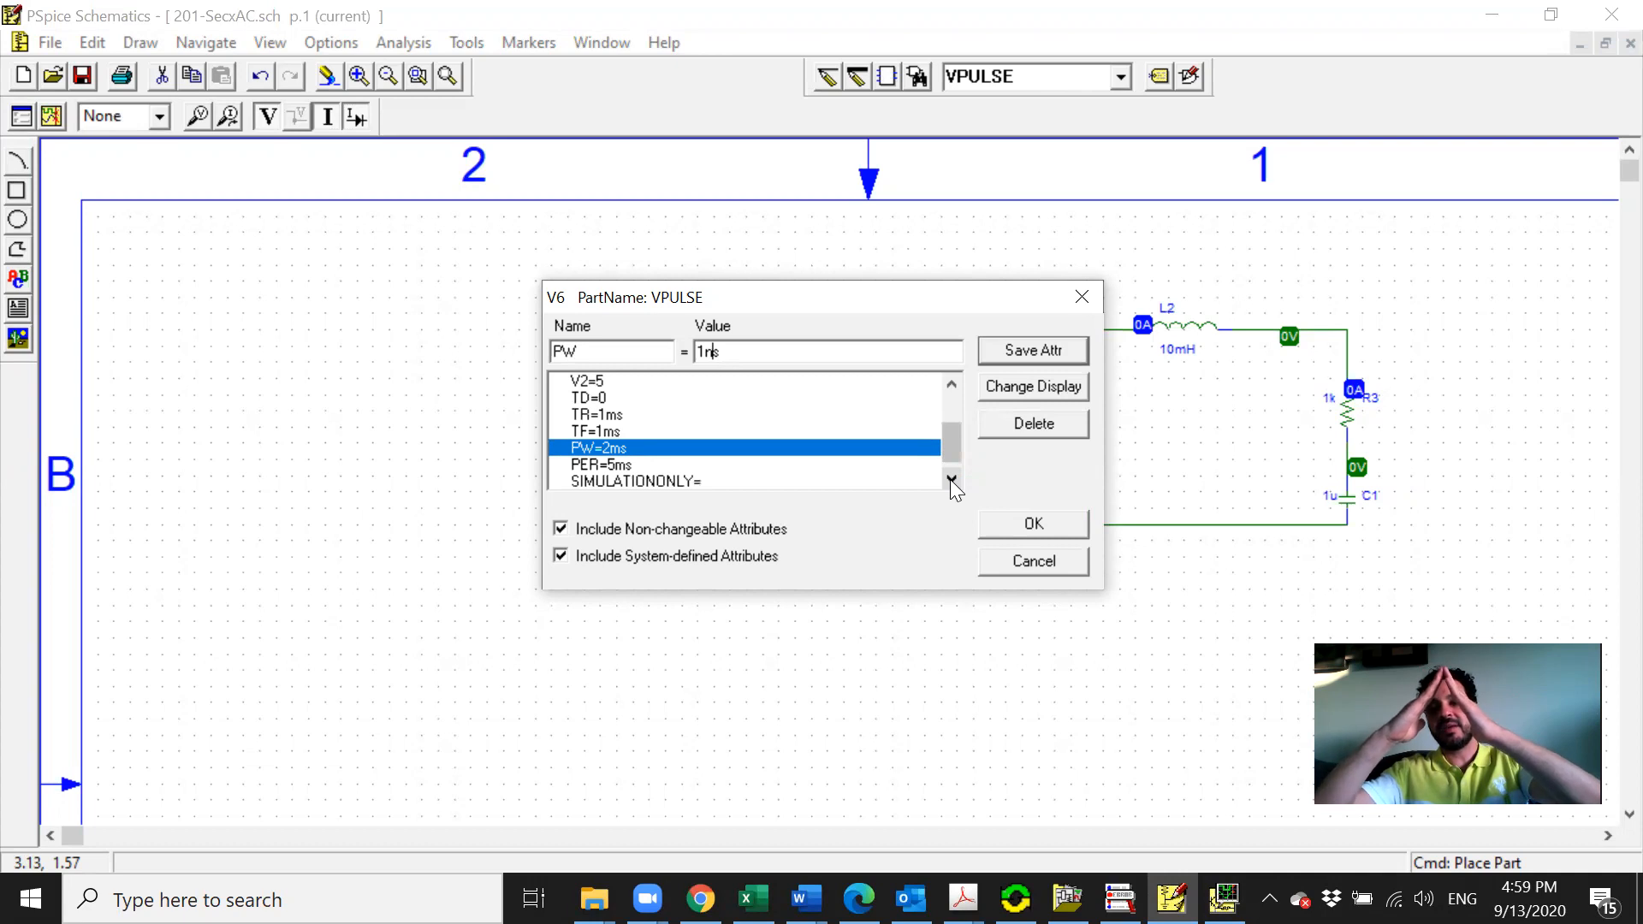
{"action": "left_click", "coordinate": [623, 466]}
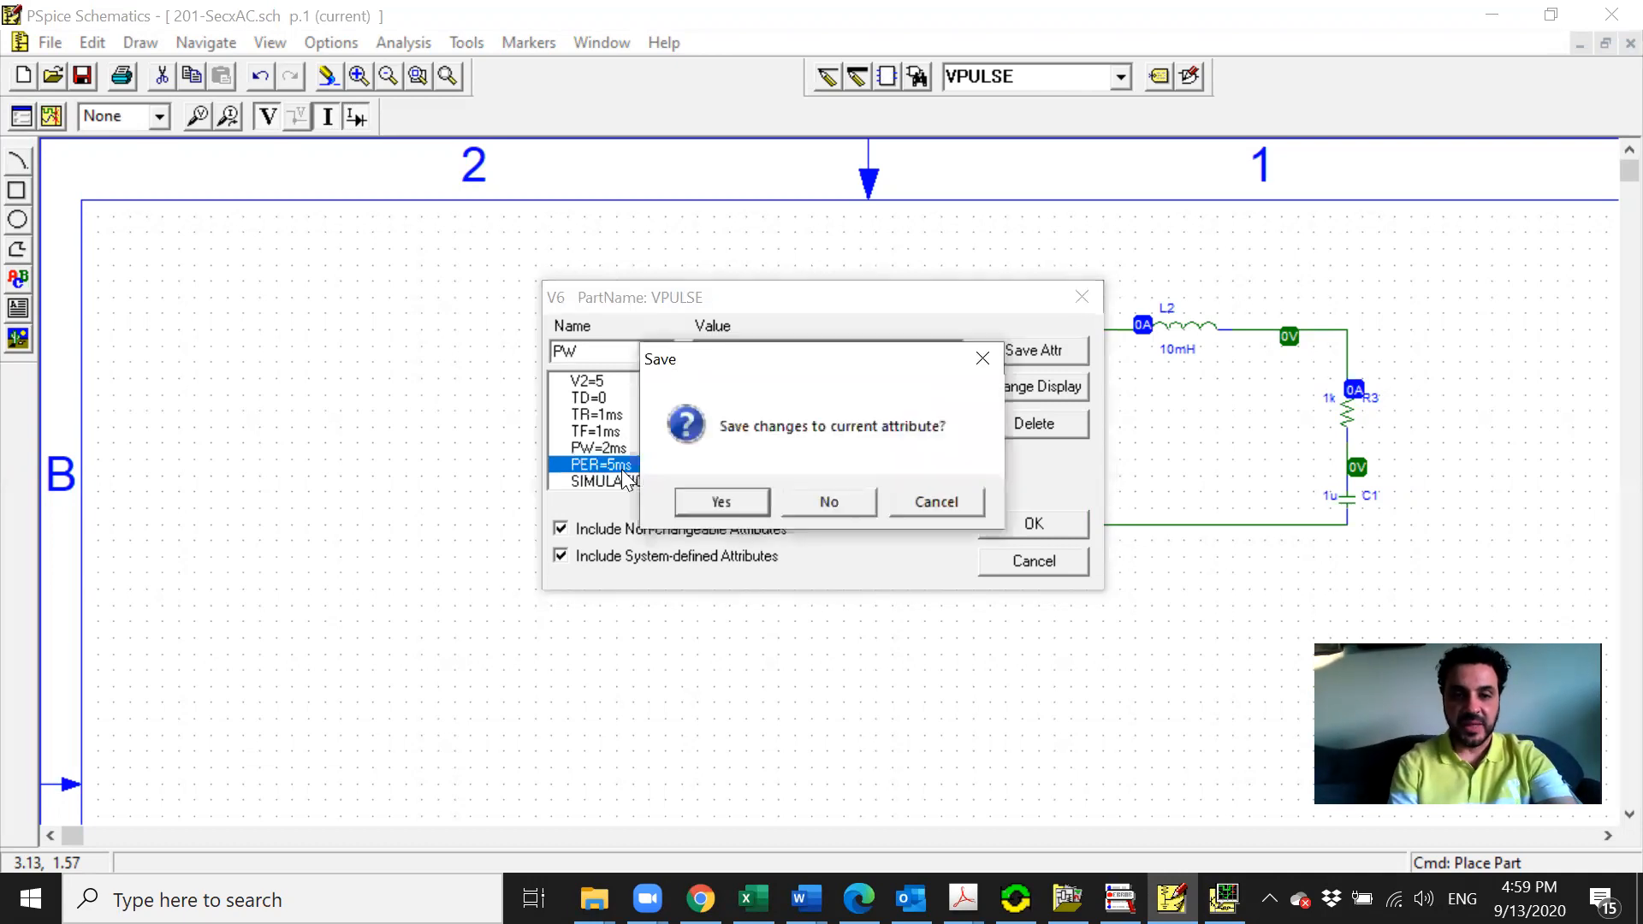
{"action": "left_click", "coordinate": [732, 506]}
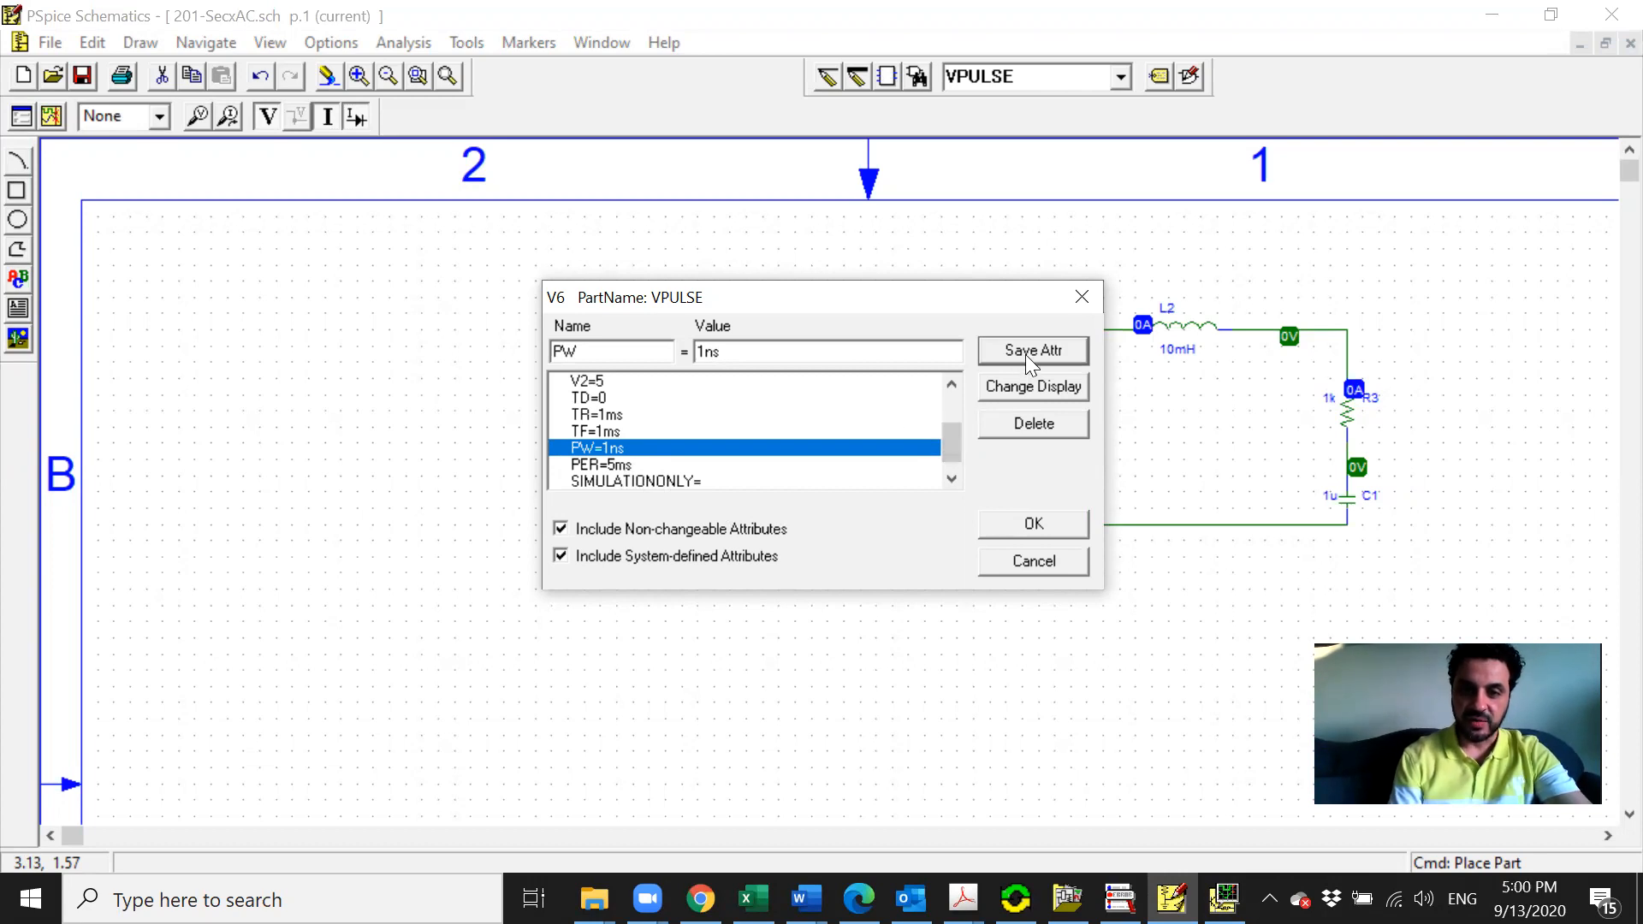
{"action": "left_click", "coordinate": [1003, 522]}
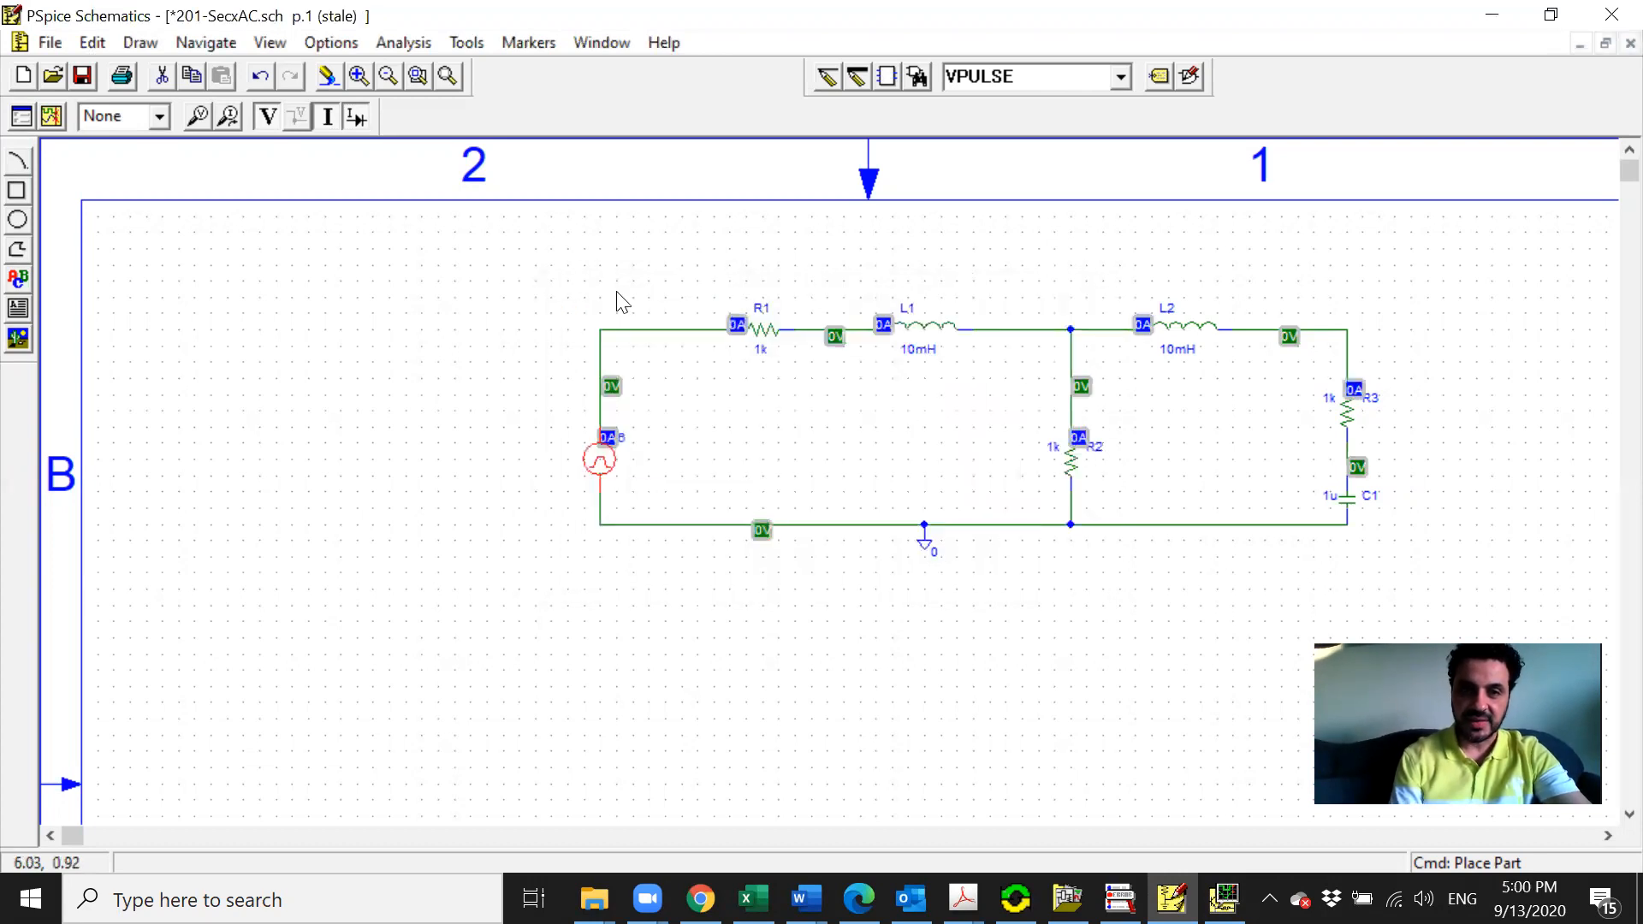
Rerun the simulation with the updated pulse source and add the V(R1:1) voltage trace to the plot
{"action": "left_click", "coordinate": [53, 117]}
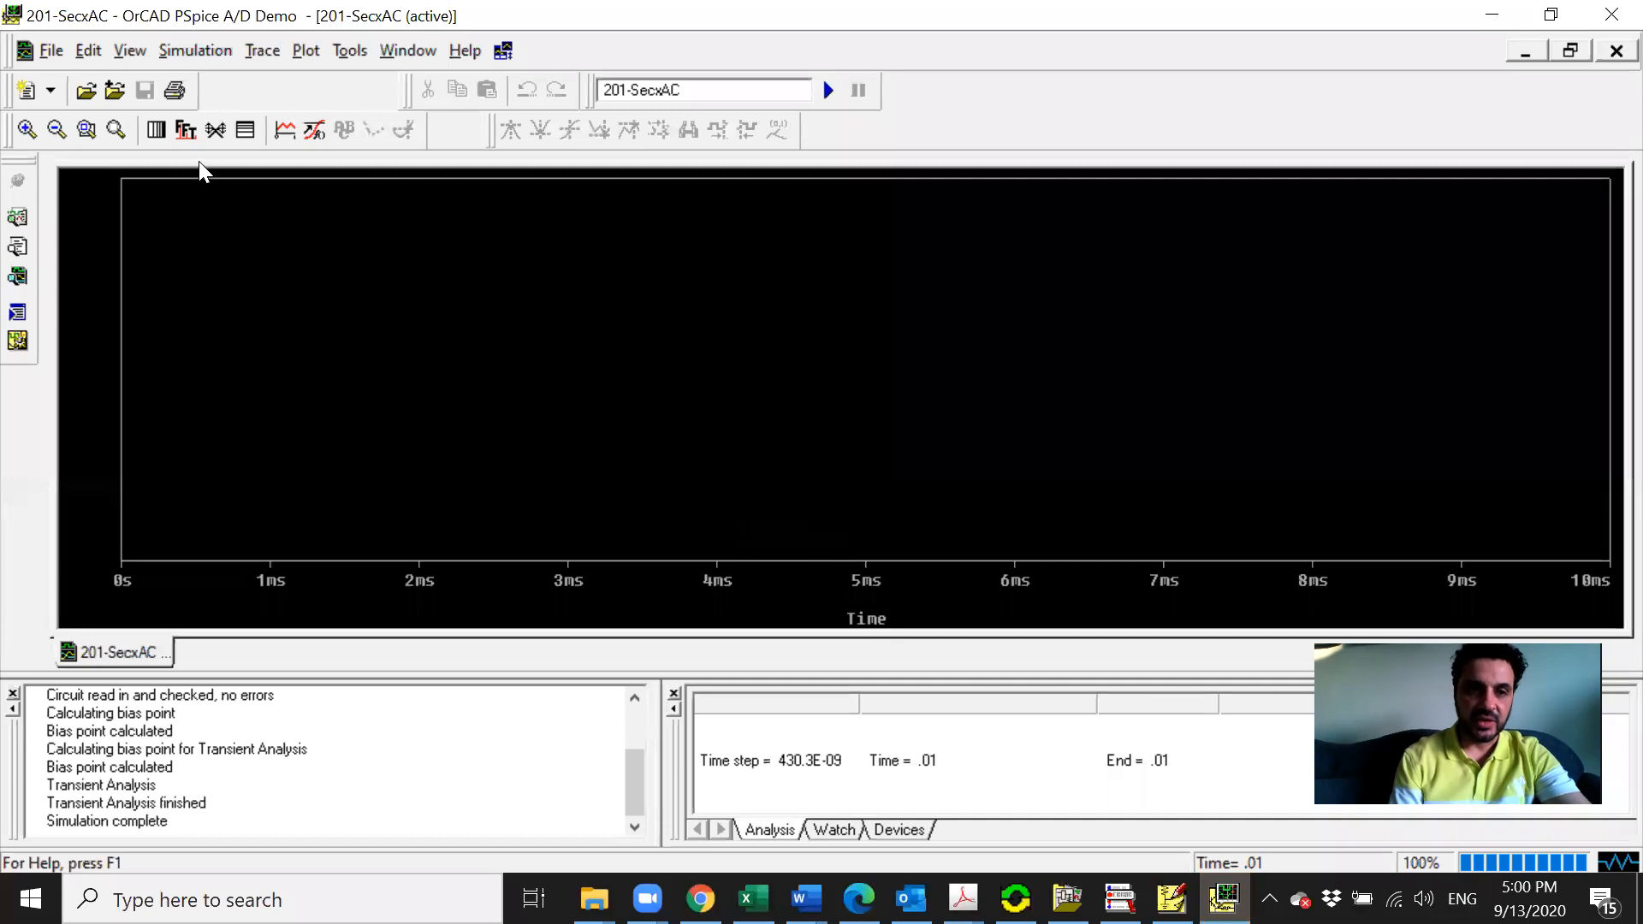
{"action": "left_click", "coordinate": [281, 132]}
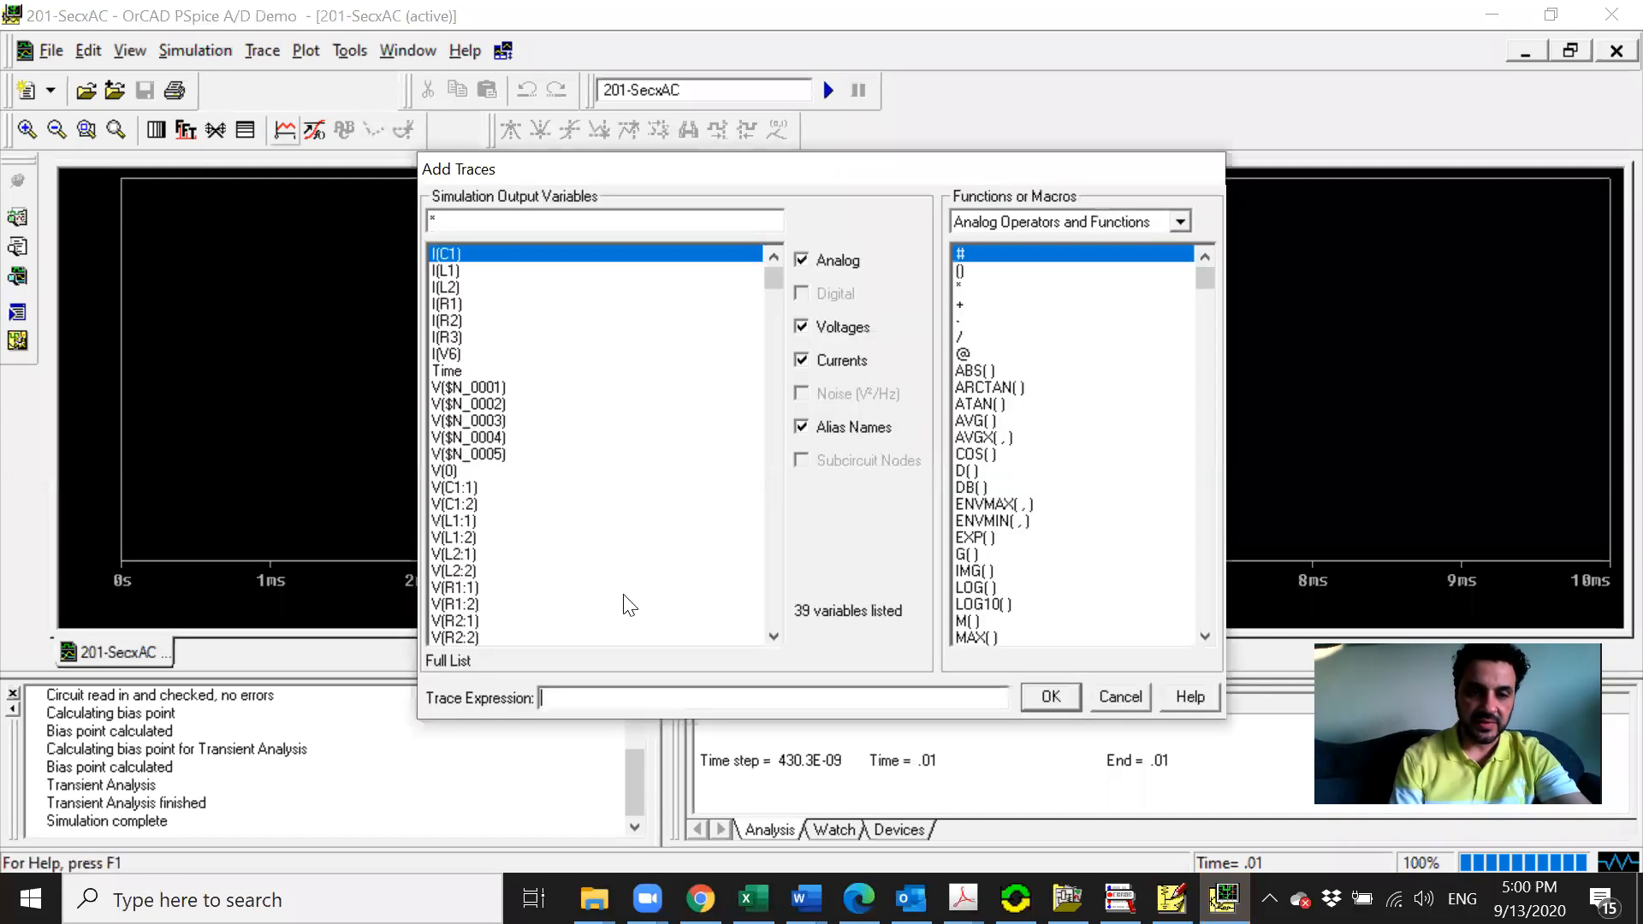
{"action": "left_click", "coordinate": [476, 590]}
{"action": "left_click", "coordinate": [1033, 703]}
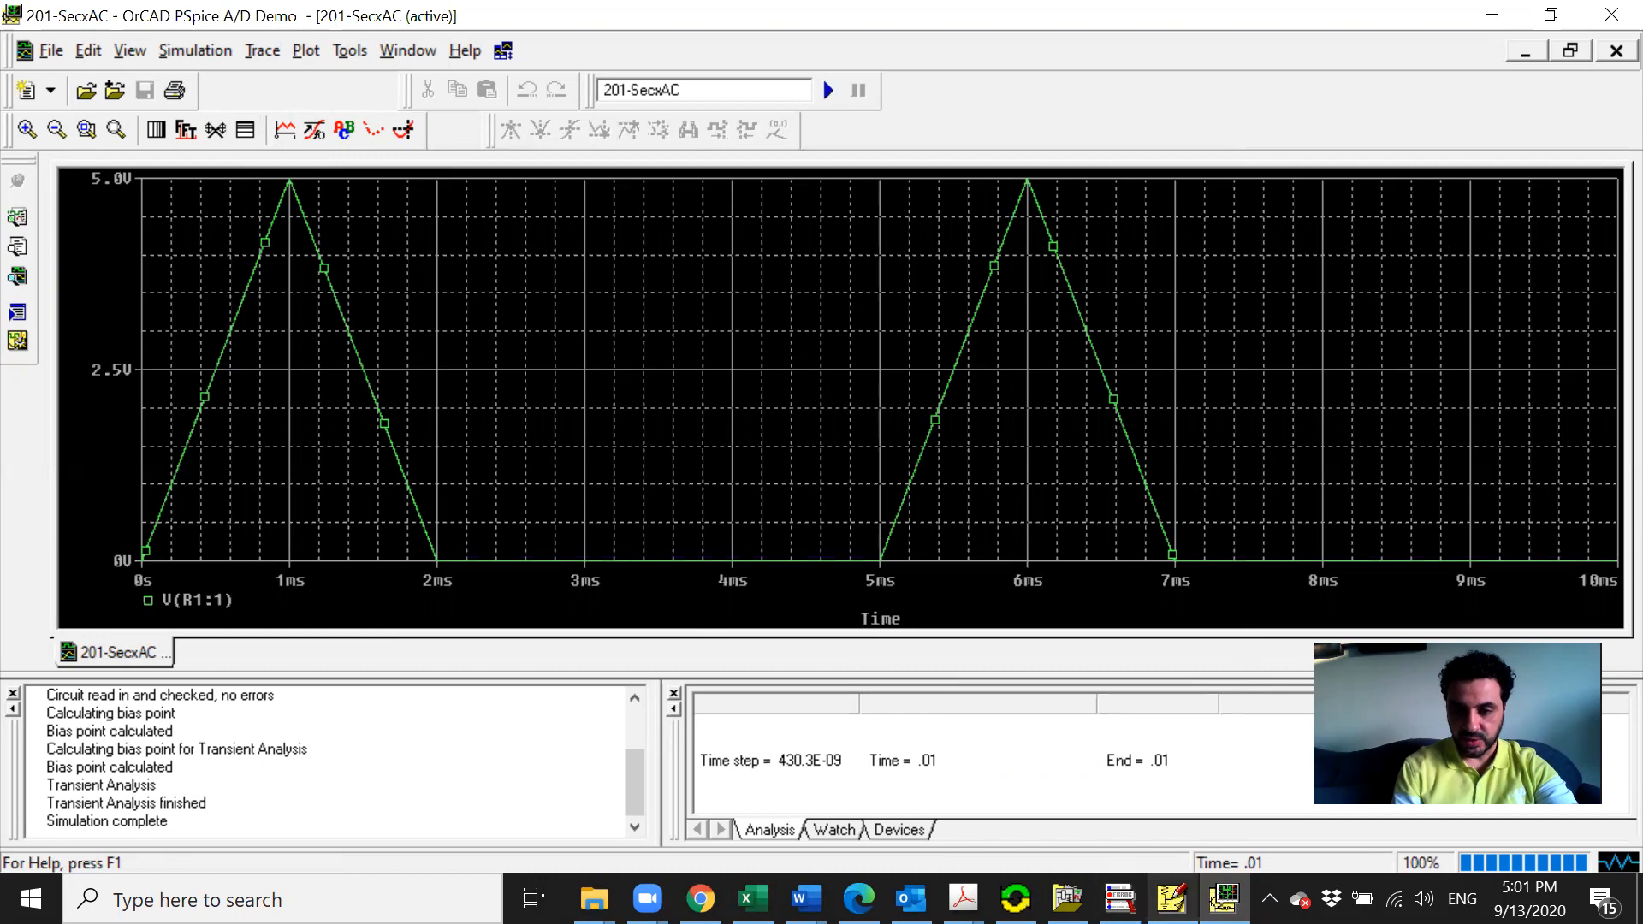
{"action": "mouse_move", "coordinate": [1171, 898]}
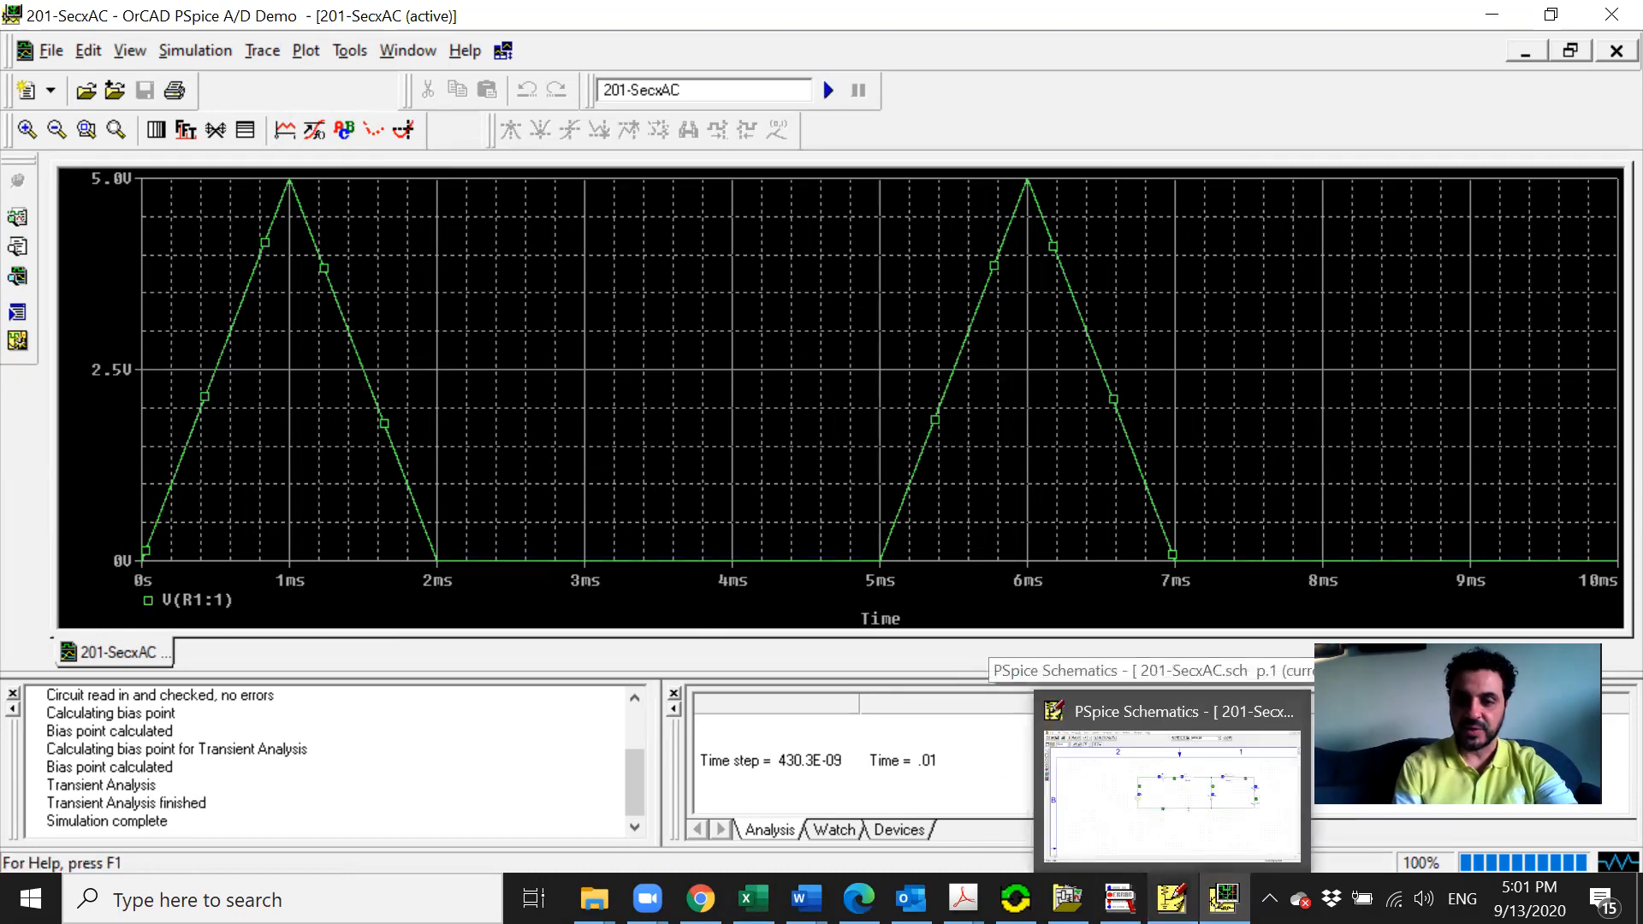
{"action": "mouse_move", "coordinate": [1119, 898]}
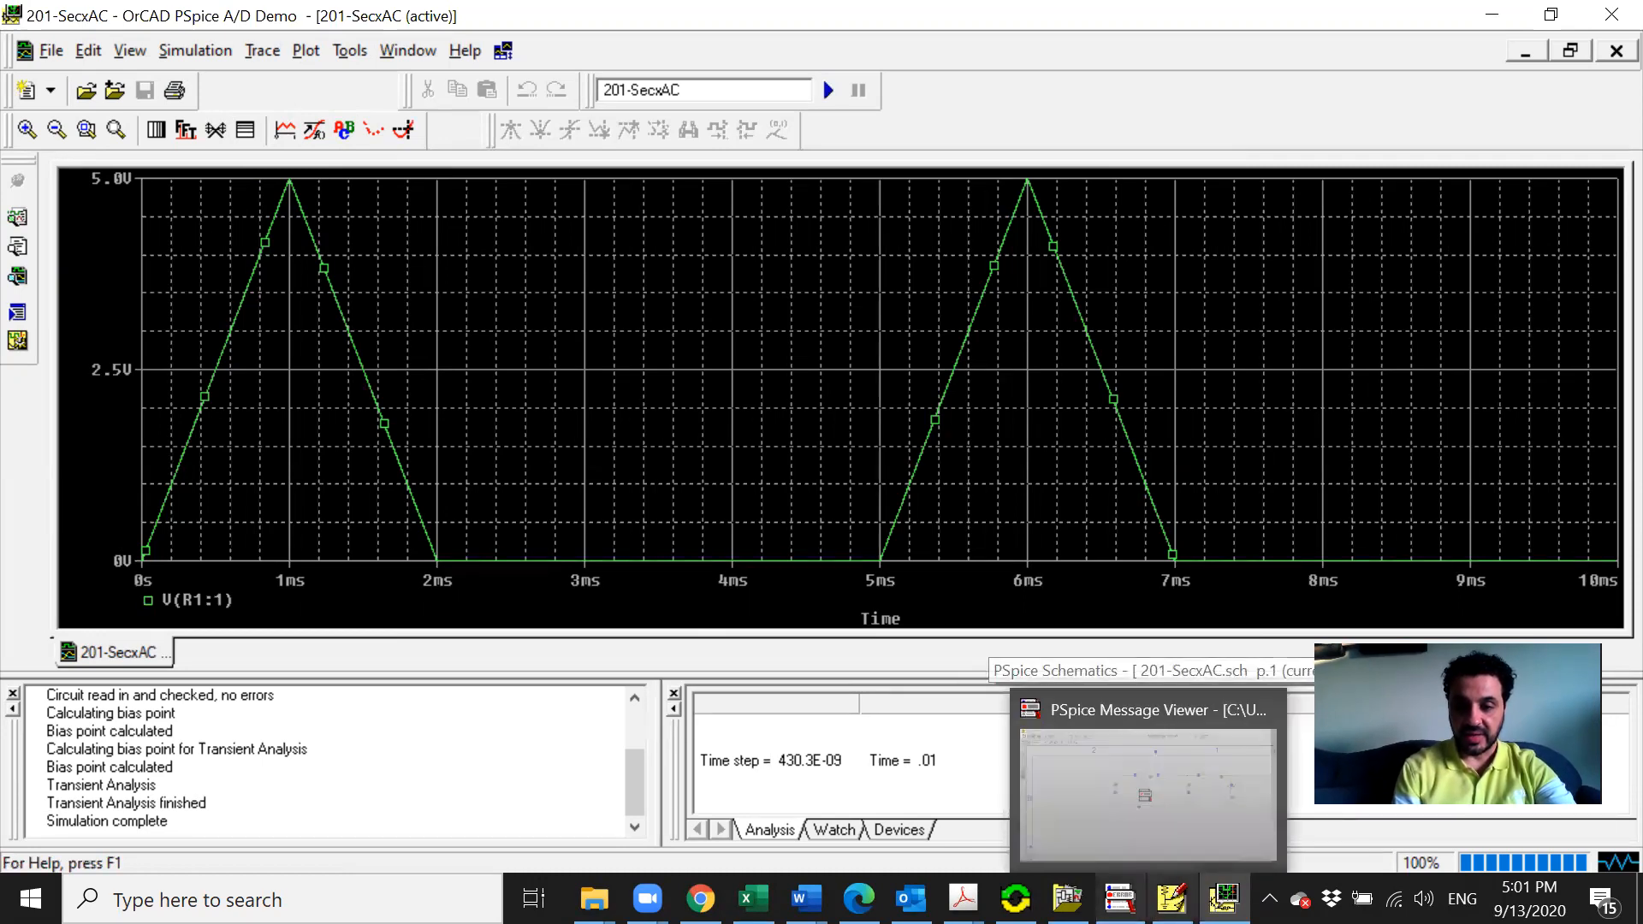
{"action": "mouse_move", "coordinate": [646, 899]}
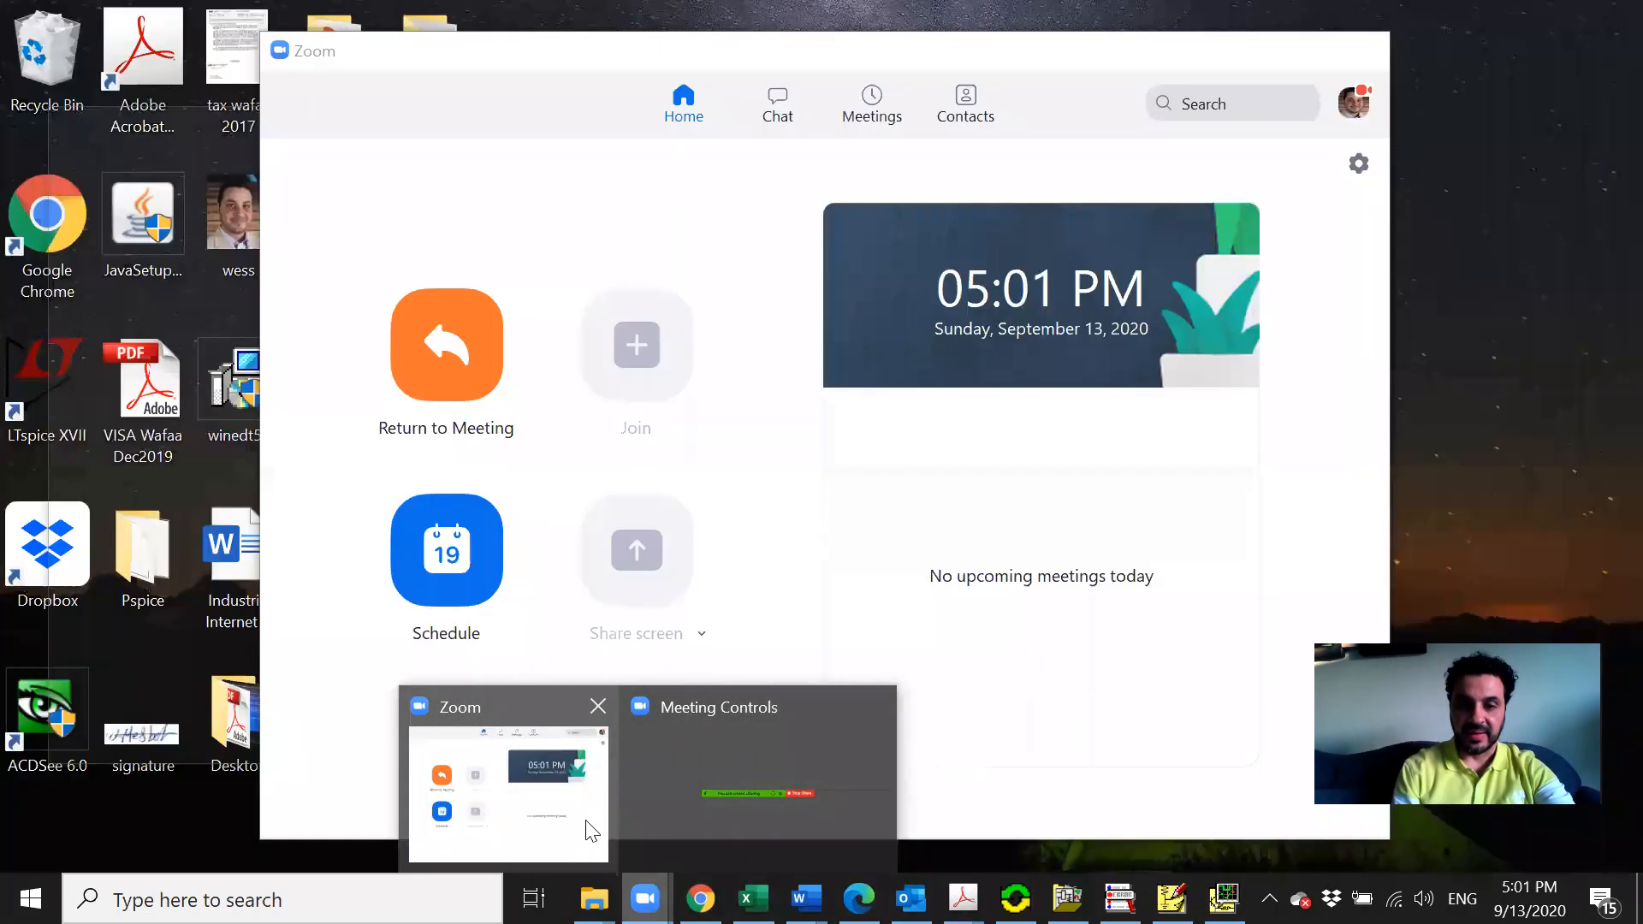
{"action": "mouse_move", "coordinate": [664, 816]}
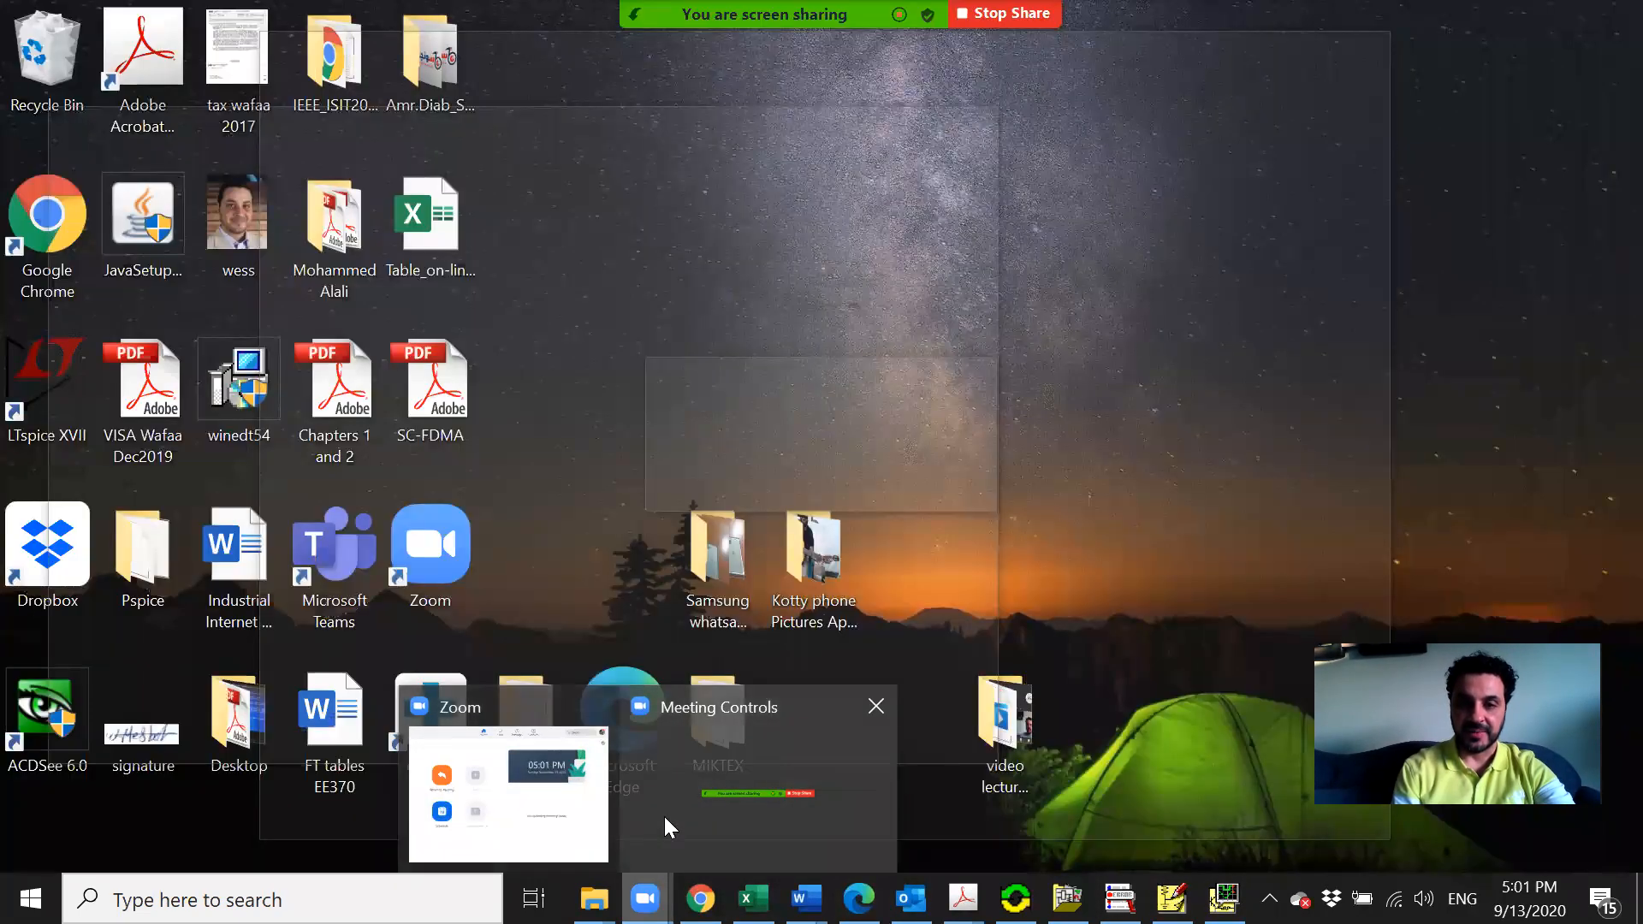
{"action": "left_click", "coordinate": [593, 813]}
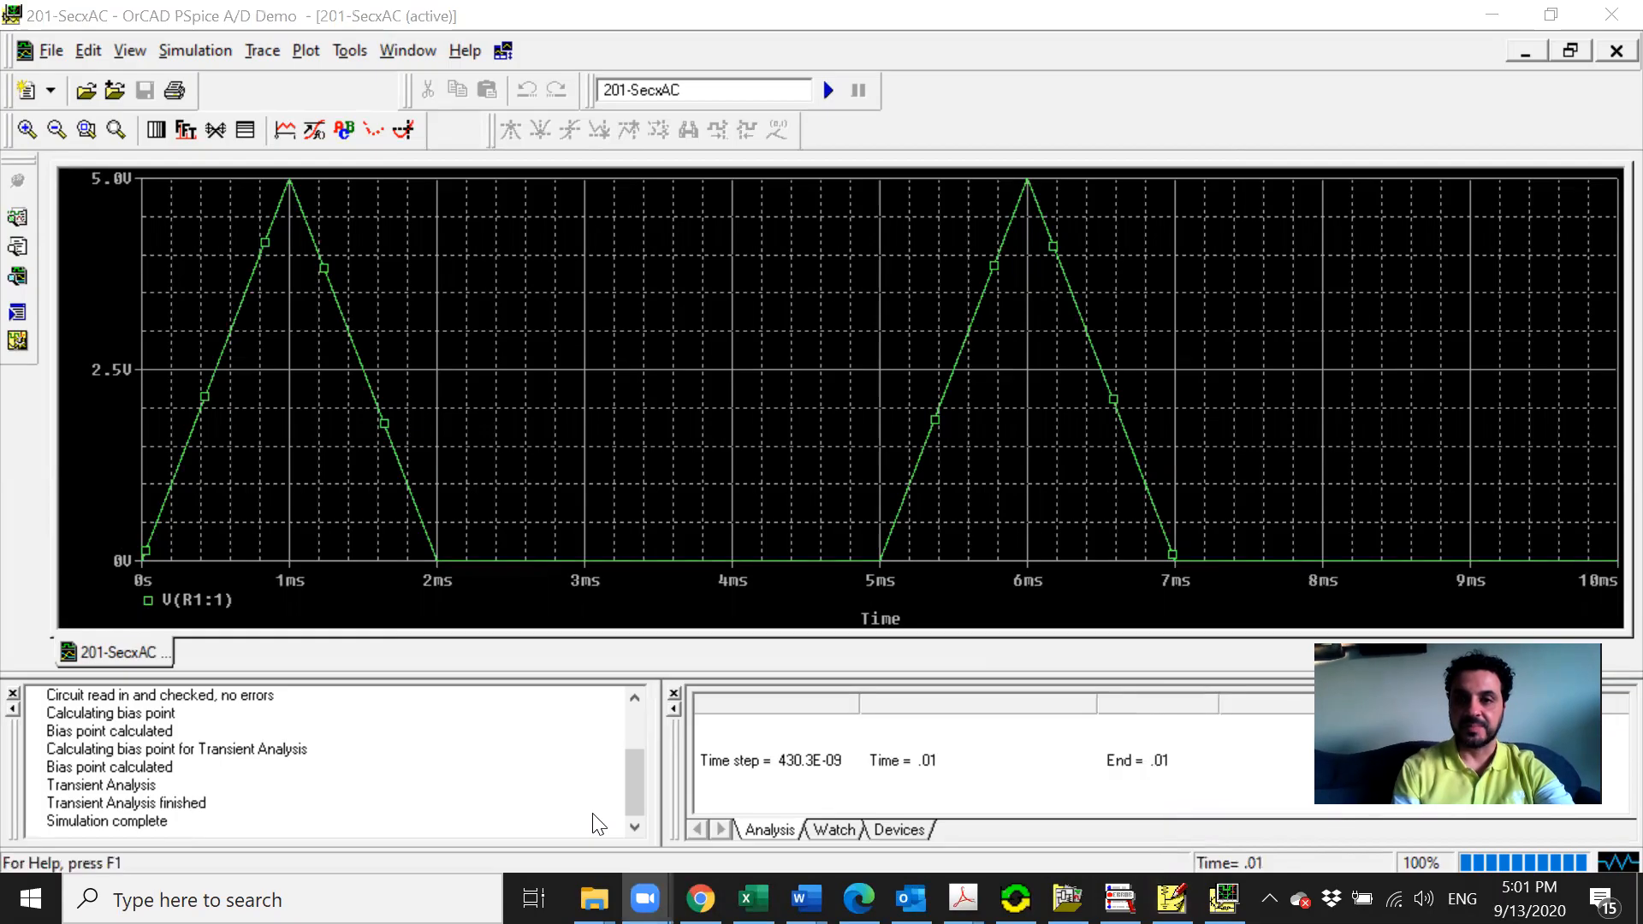